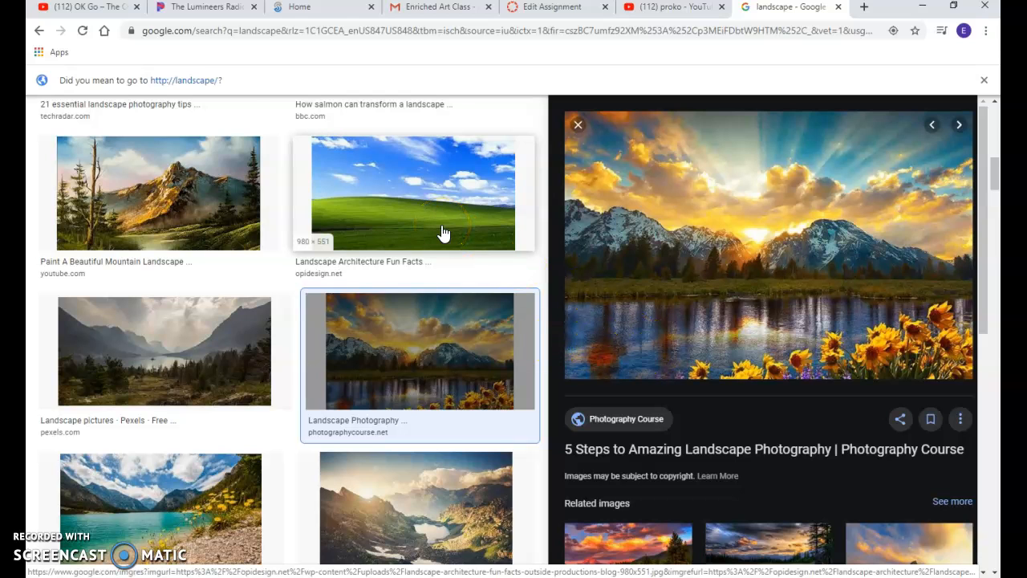
- Browse the landscape image results and copy the enlarged preview of the mountain lake sunset with yellow flowers
scroll(443, 234, "up", 2)
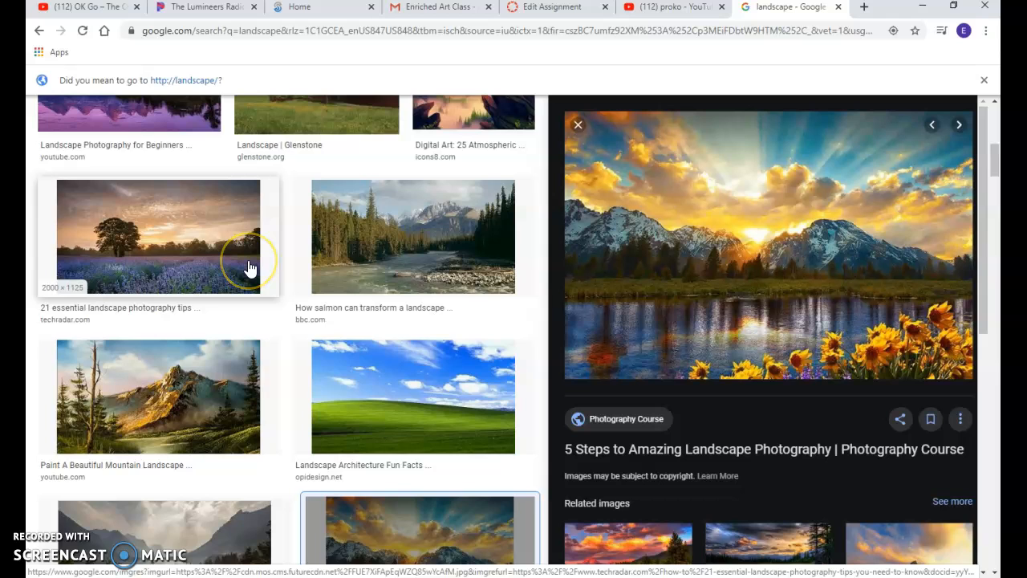
scroll(249, 269, "up", 2)
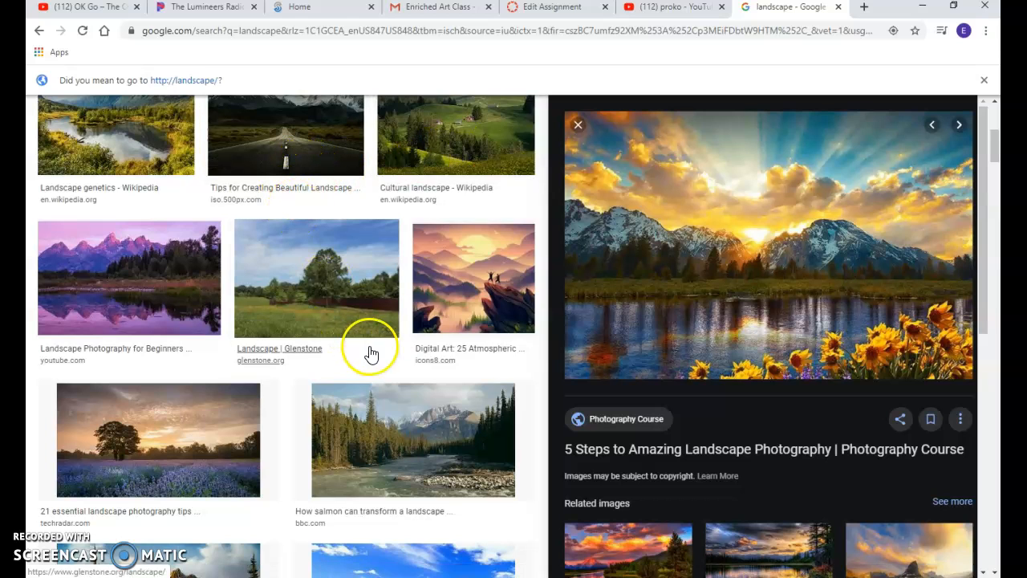
scroll(238, 408, "down", 2)
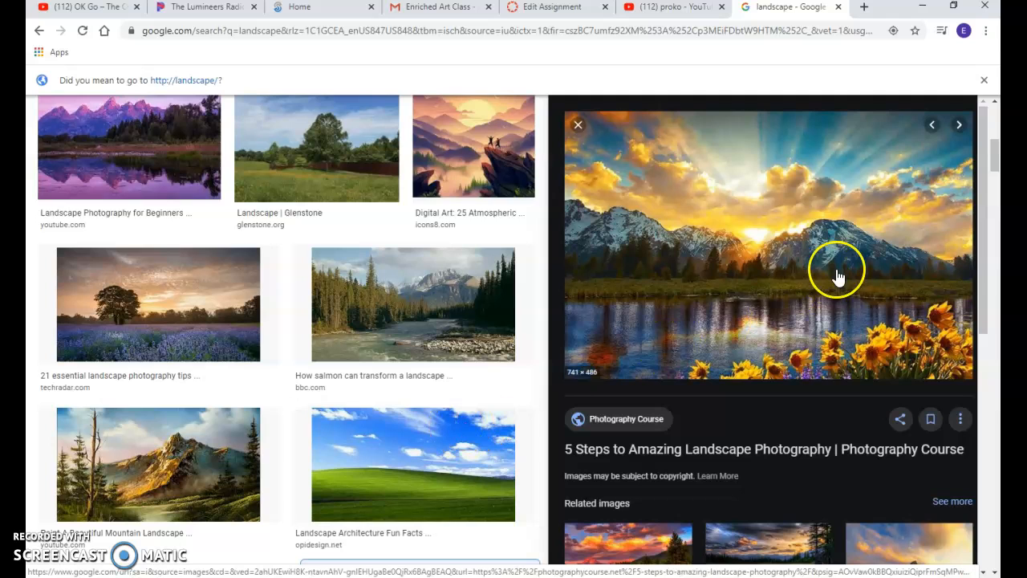
right_click(747, 281)
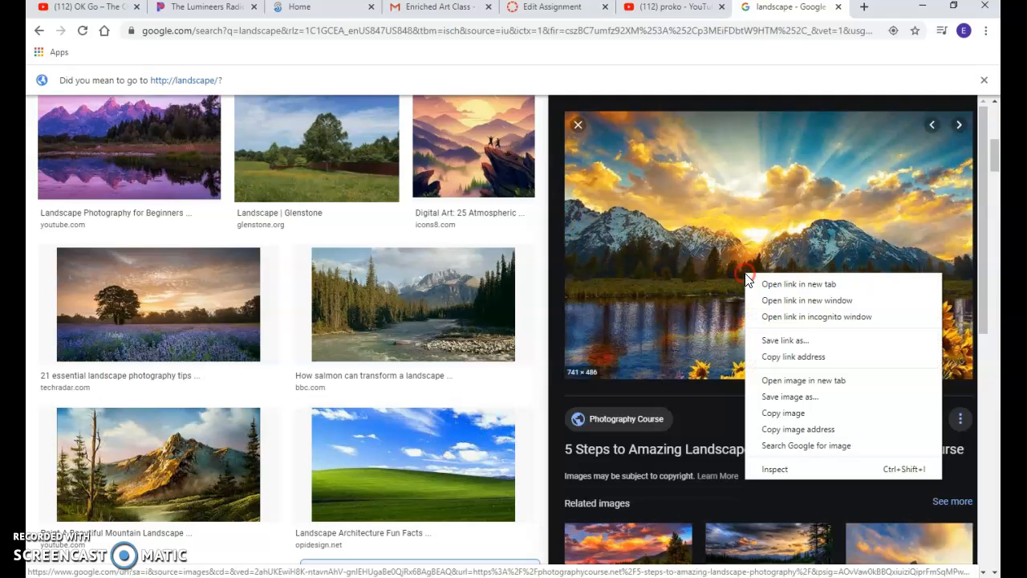
left_click(790, 414)
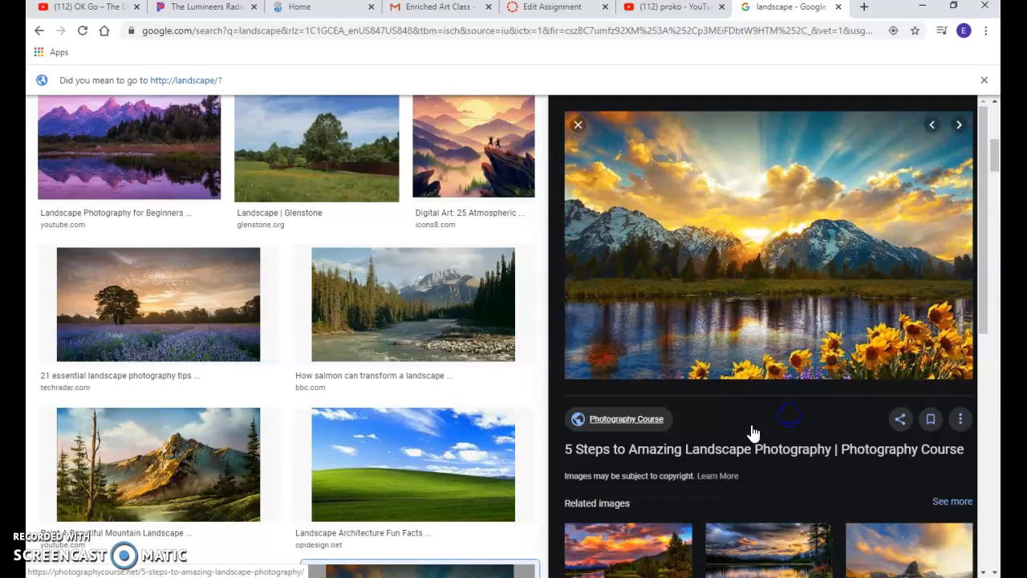
- Switch to Photoshop and create a new document at the clipboard size, with units in inches and a resolution of 300 pixels/inch
left_click(634, 576)
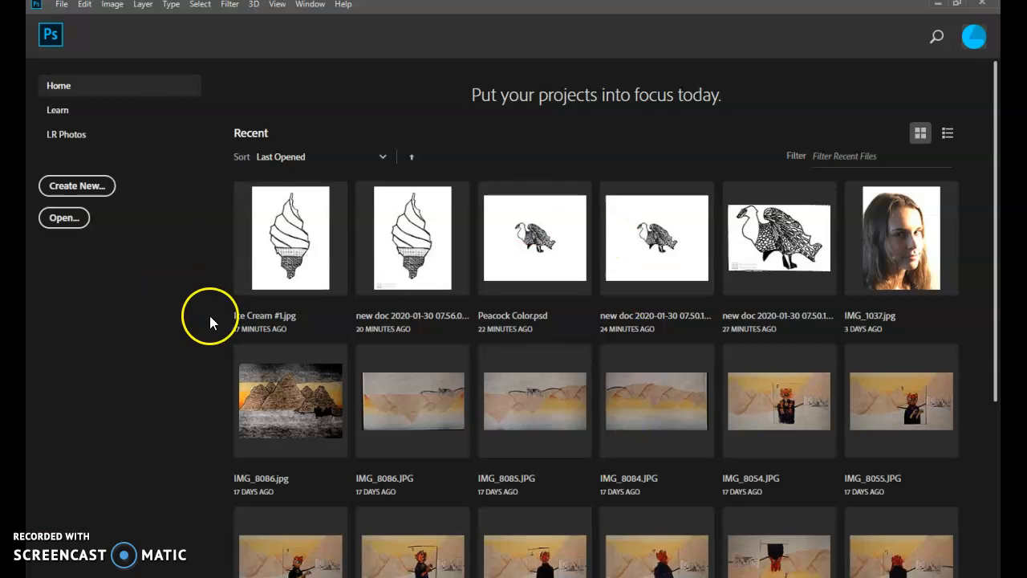
left_click(77, 187)
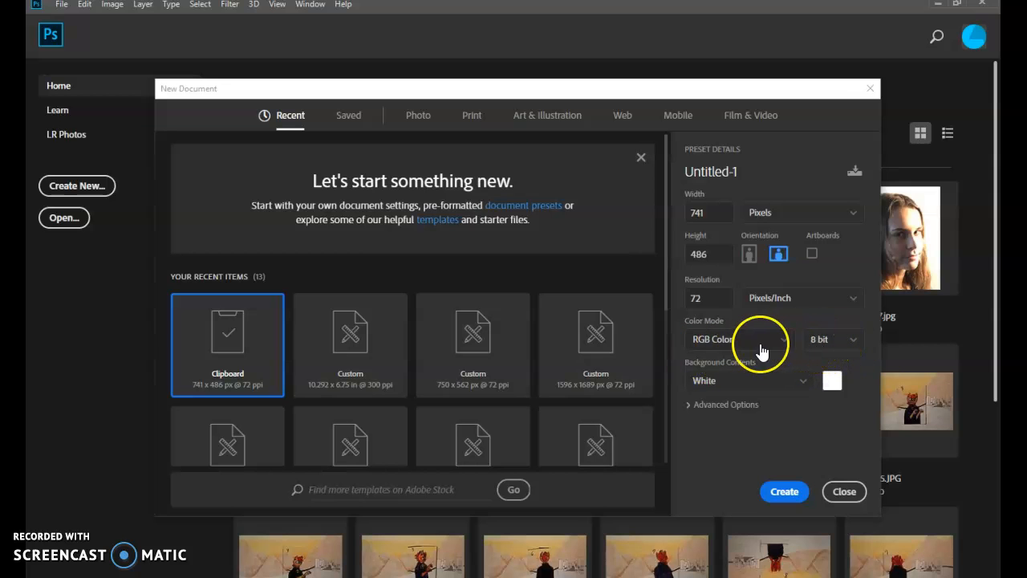
left_click(856, 214)
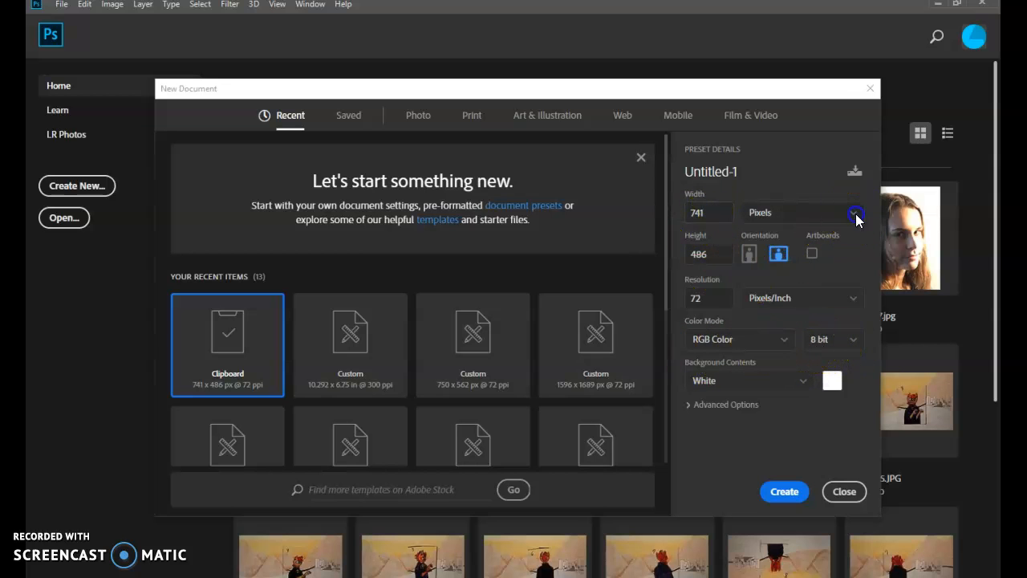
left_click(806, 257)
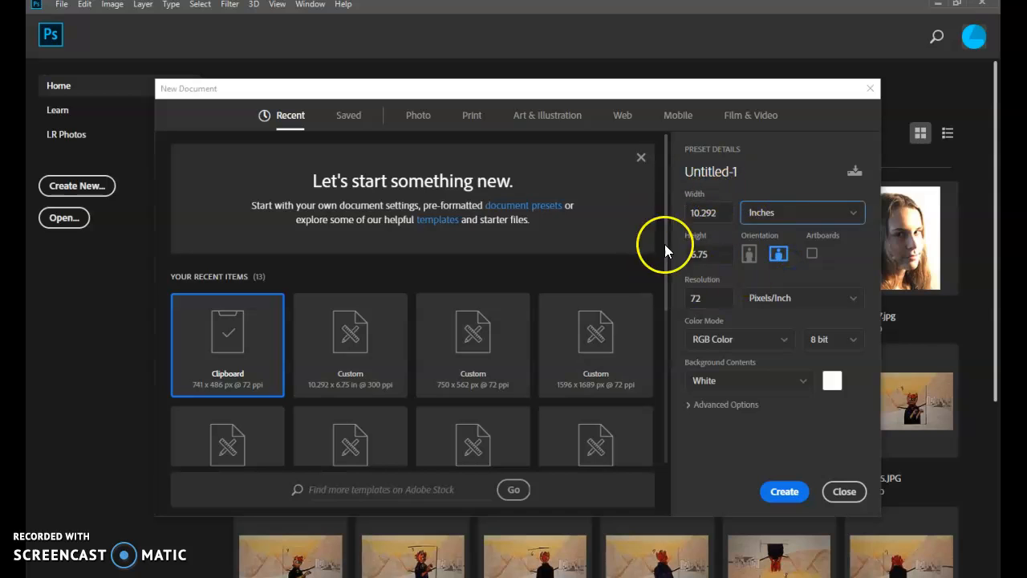
left_click(715, 299)
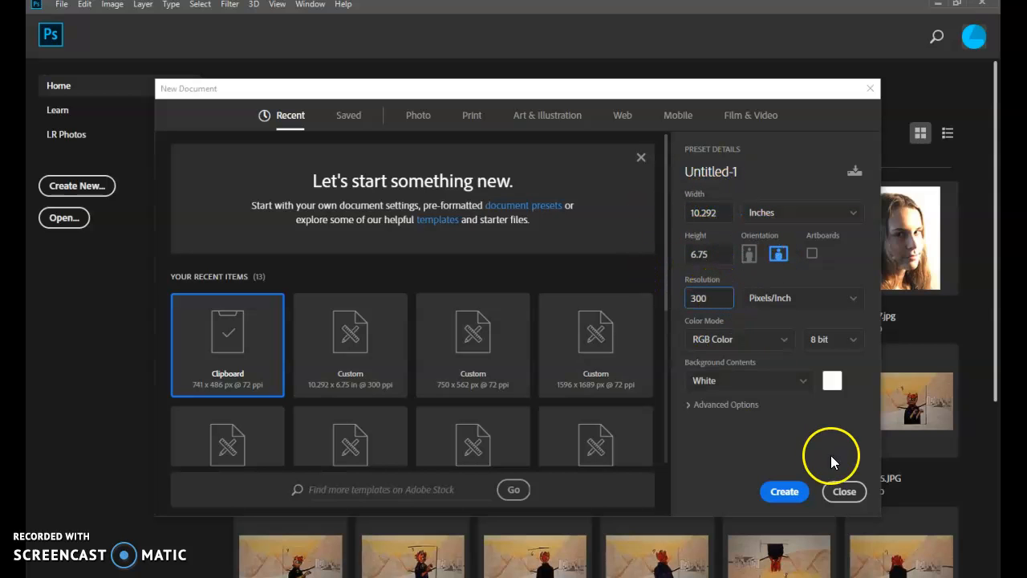
left_click(790, 500)
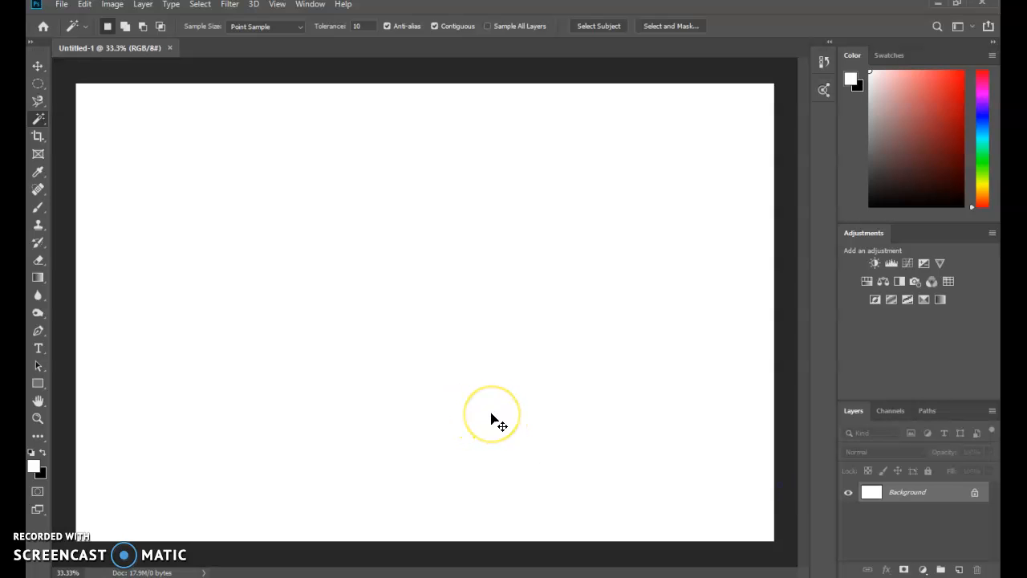
- Paste the copied landscape image into the document and scale it up to fill the whole canvas
key("ctrl+v")
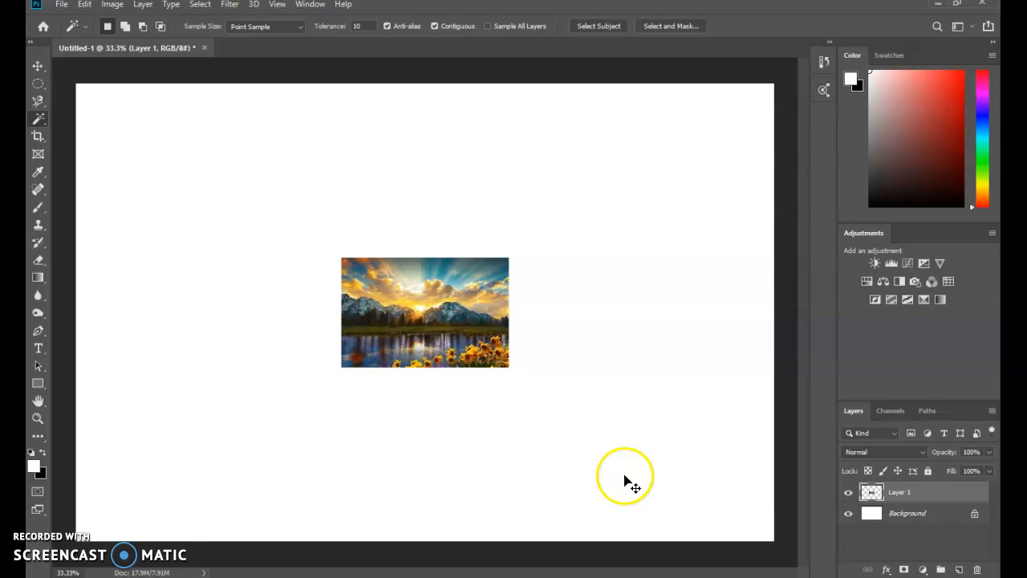
key("ctrl+t")
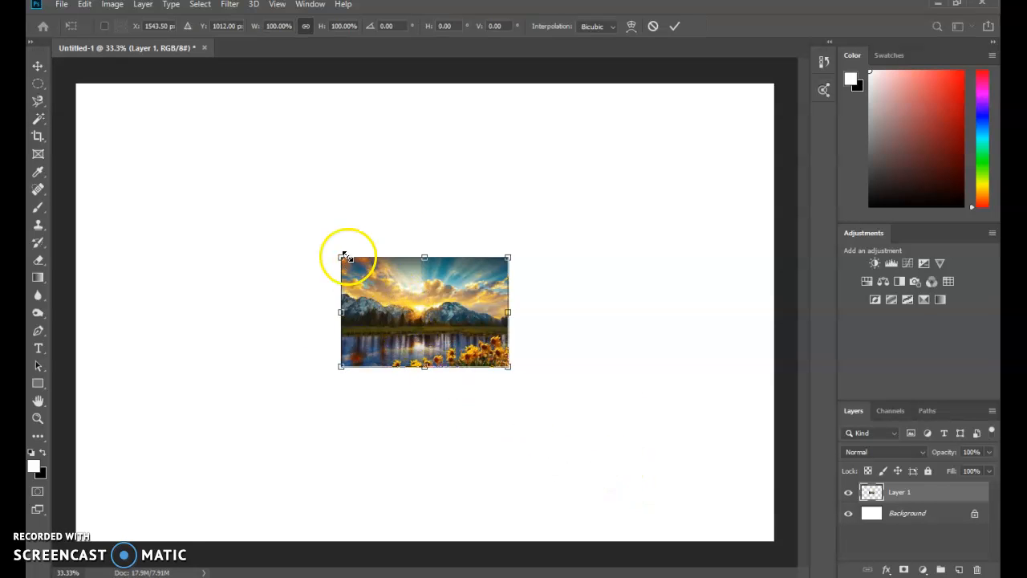
left_click_drag(326, 242, 69, 75)
left_click_drag(508, 367, 776, 539)
key("Return")
- Rename the pasted image's layer to Sunset
key("w")
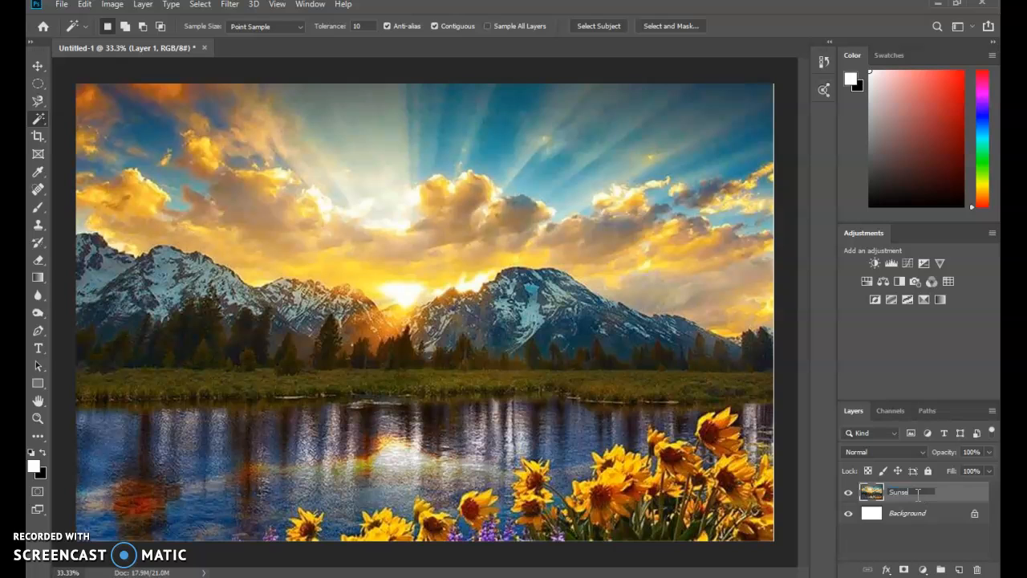
key("Return")
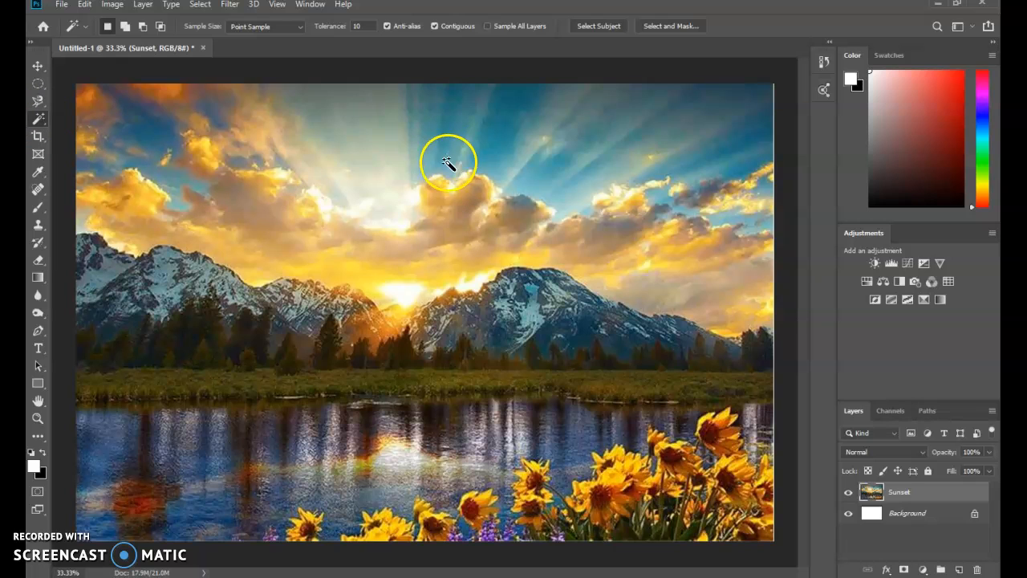
- Try to select the sky with the Magic Wand, adding several blue patches to the selection, and deselect everything
left_click(406, 294)
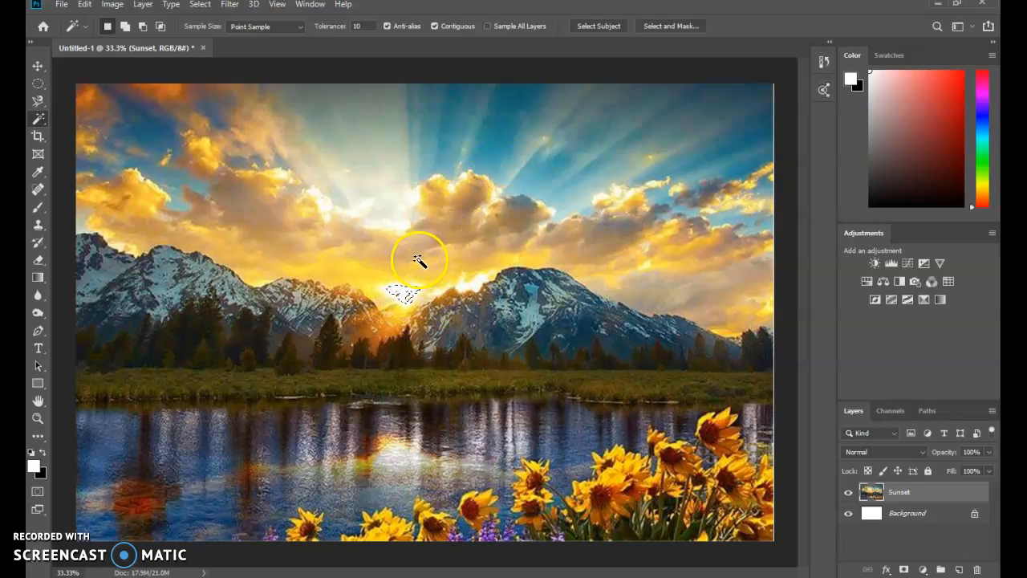
left_click(455, 126)
key("shift")
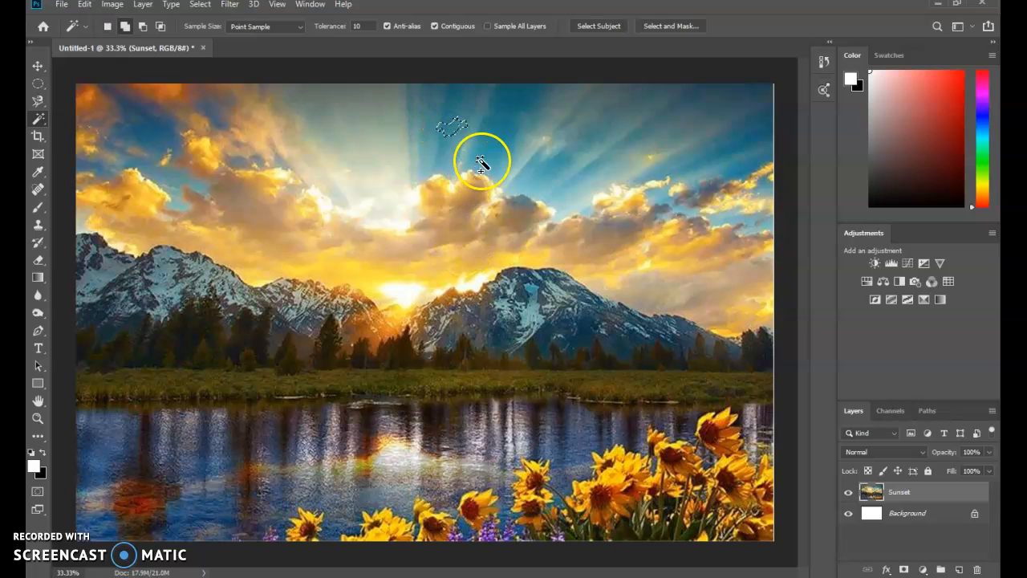
left_click(579, 175, "shift")
left_click(682, 106, "shift")
left_click(725, 161, "shift")
left_click(688, 149, "shift")
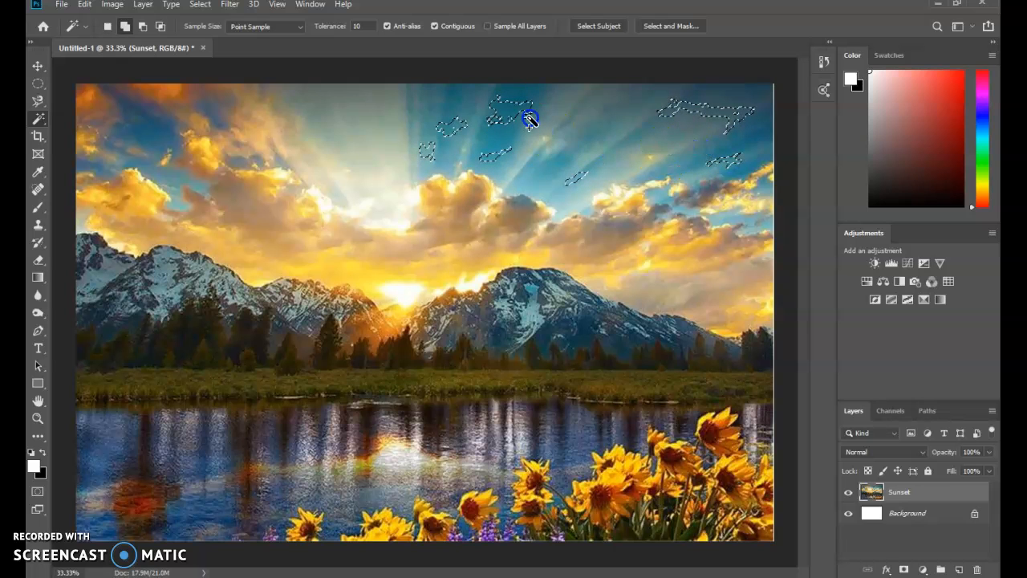
left_click(584, 143, "shift")
left_click(651, 110, "shift")
left_click(562, 182, "shift")
left_click(526, 132, "shift")
left_click(450, 199, "shift")
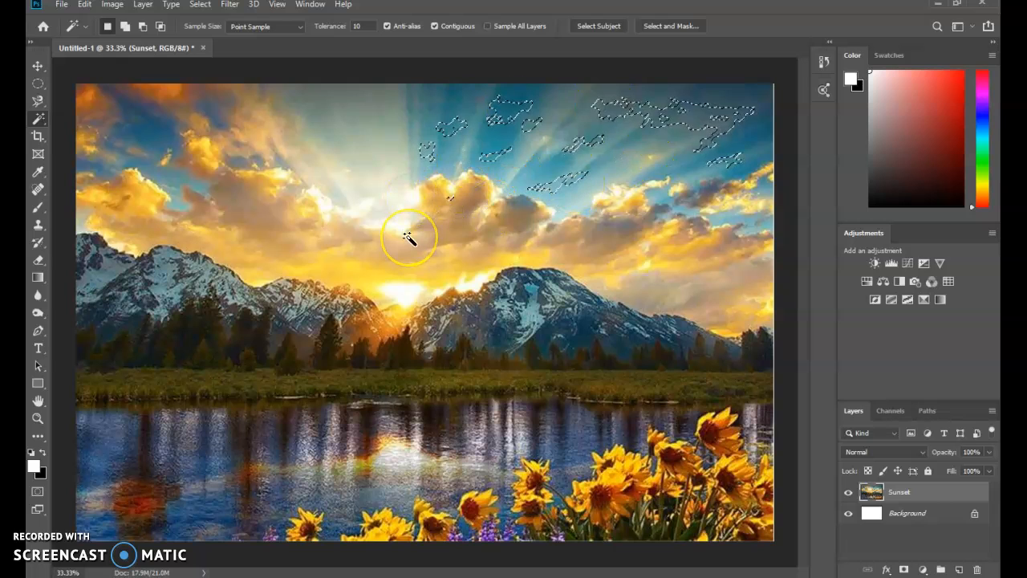
key("ctrl+d")
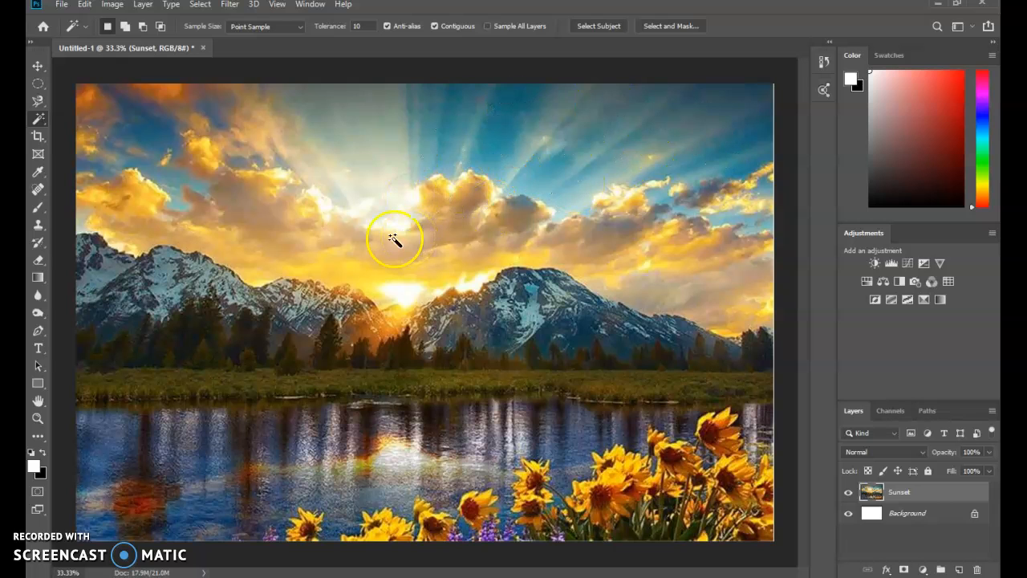
- Select the large mountain right of the sun and the trees below it with the Quick Selection tool
left_click(38, 126)
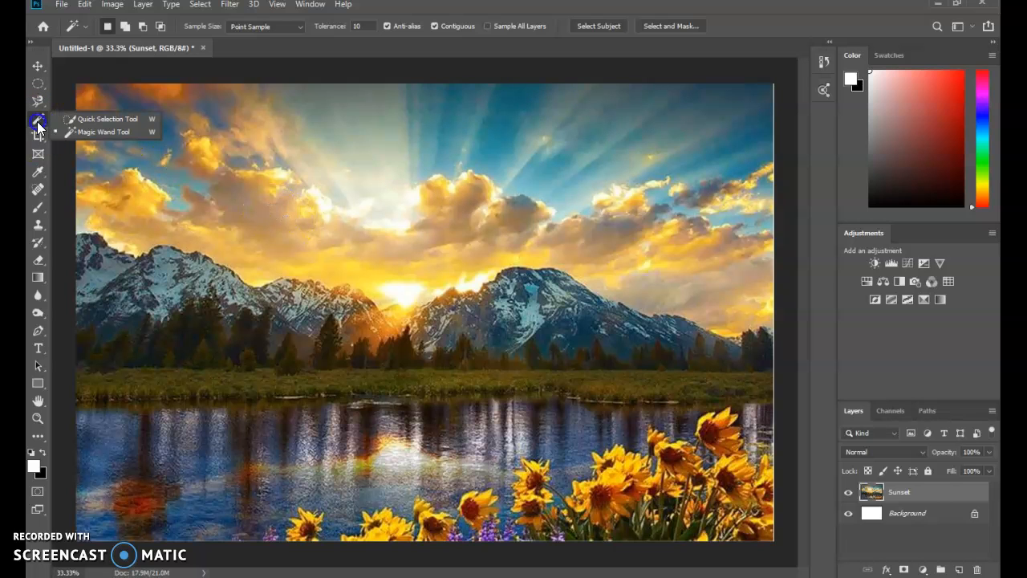
left_click(85, 121)
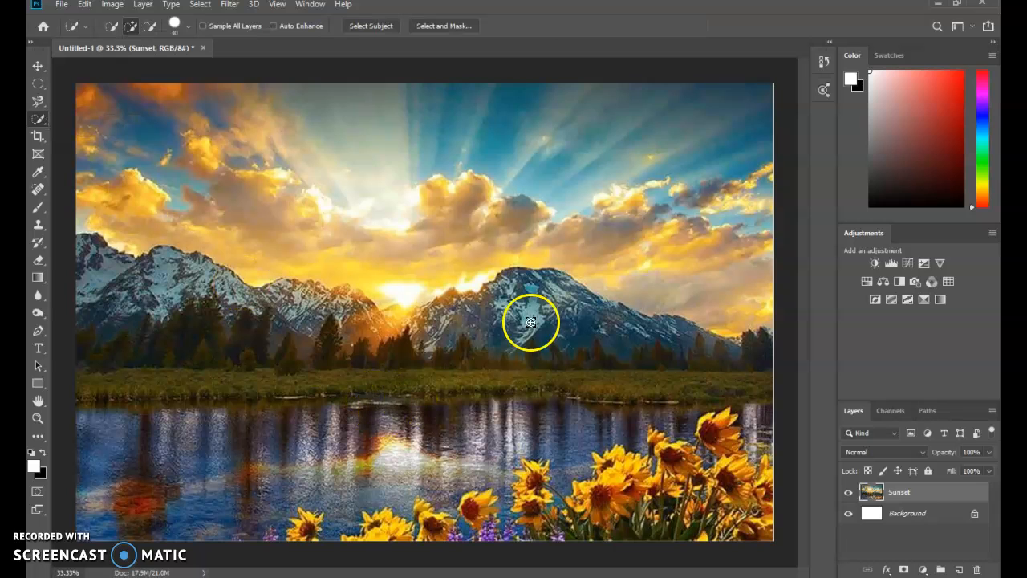
left_click_drag(543, 286, 543, 298)
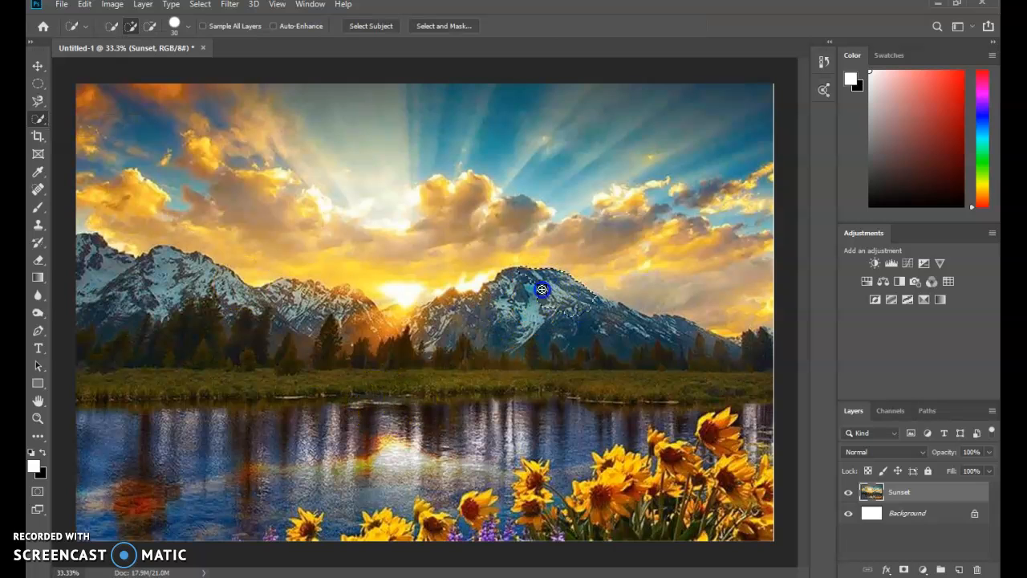
left_click_drag(623, 334, 654, 337)
left_click_drag(752, 349, 491, 349)
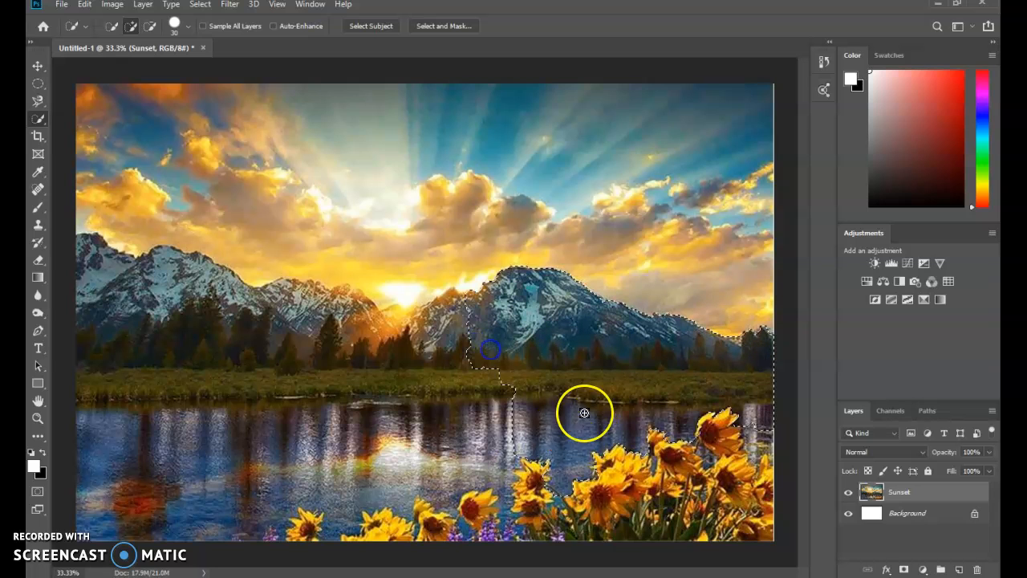
- Subtract the grass, water and flowers below the tree line from the selection
left_click(149, 26)
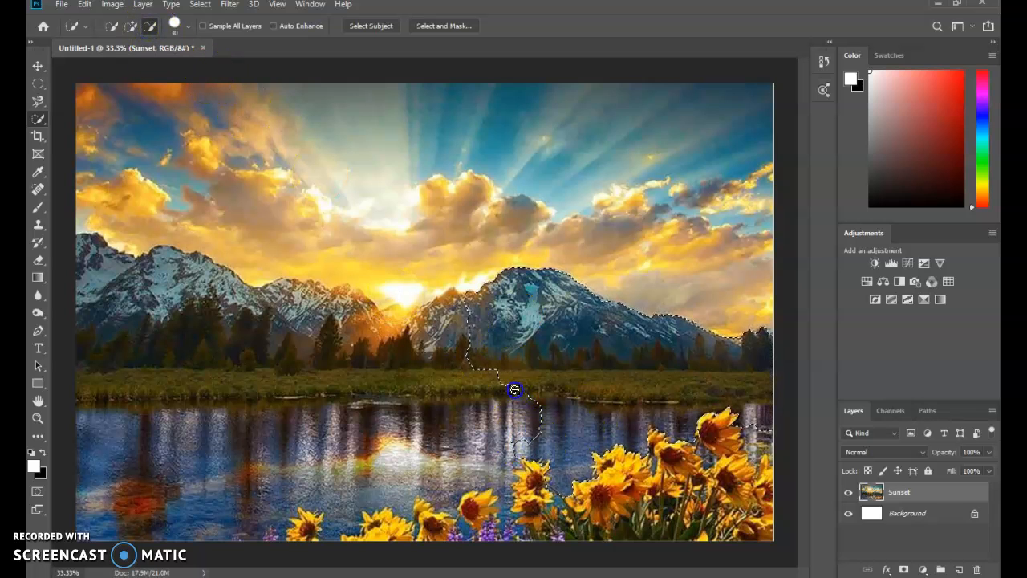
left_click_drag(552, 383, 658, 387)
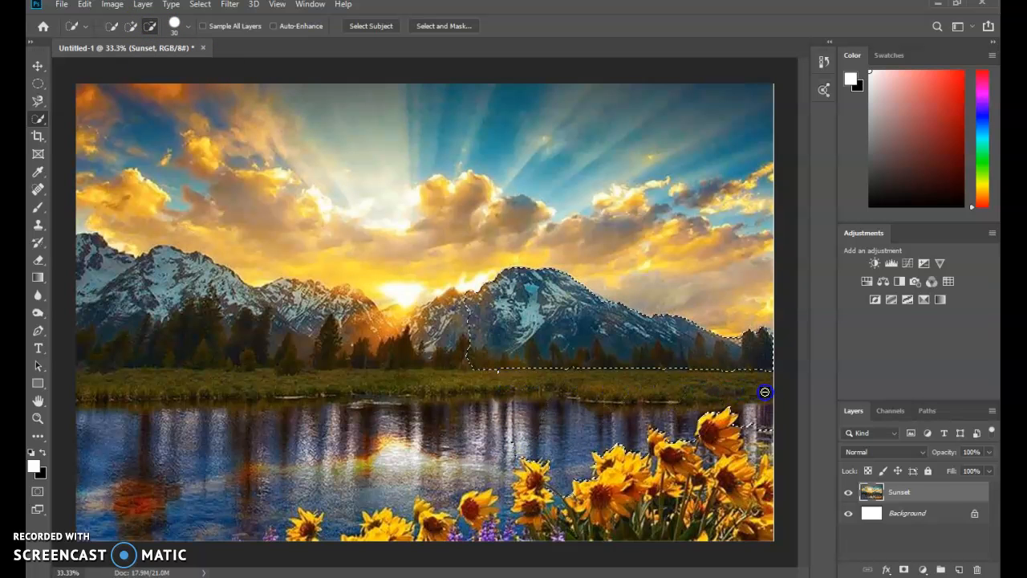
mouse_move(750, 424)
left_mouse_down()
mouse_move(703, 431)
mouse_move(521, 508)
left_mouse_up()
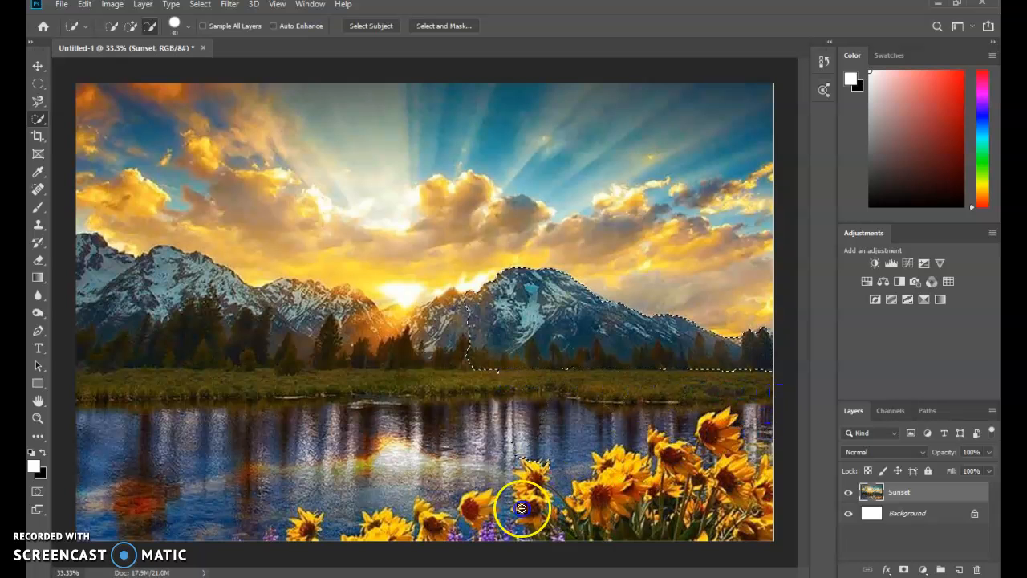
- Extend the selection across the remaining mountains and trees to the left edge of the image
left_click(131, 26)
mouse_move(462, 356)
left_mouse_down()
mouse_move(367, 339)
mouse_move(386, 321)
left_mouse_up()
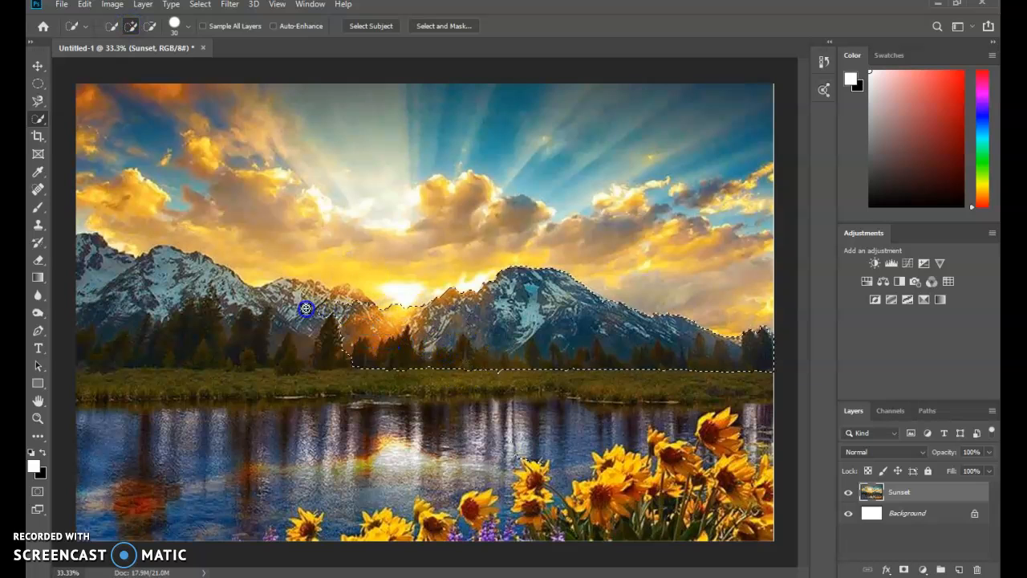
left_click_drag(345, 330, 273, 335)
left_click_drag(196, 332, 108, 321)
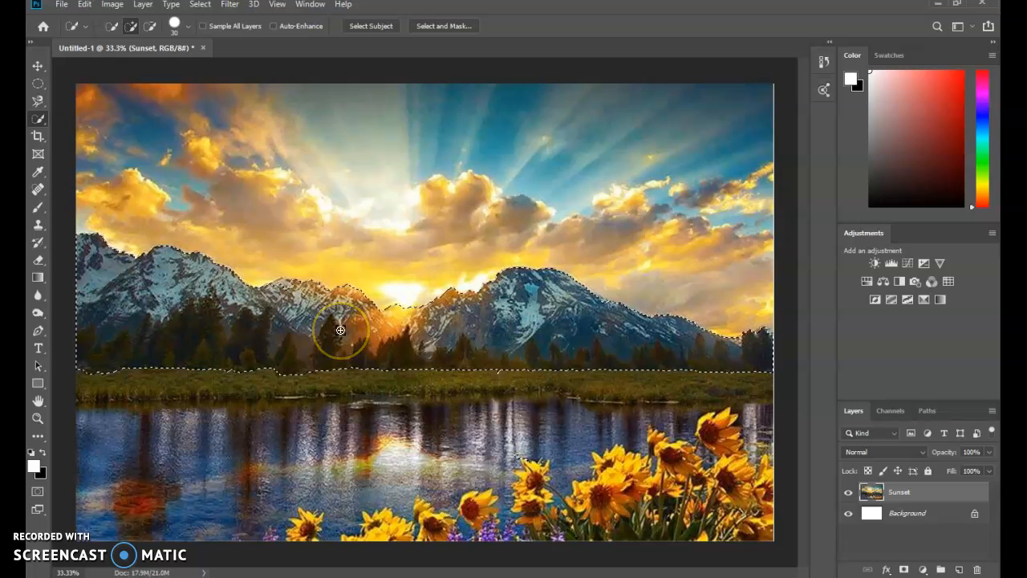
- Copy the selected mountains and trees to a new layer named Mountains
key("ctrl+j")
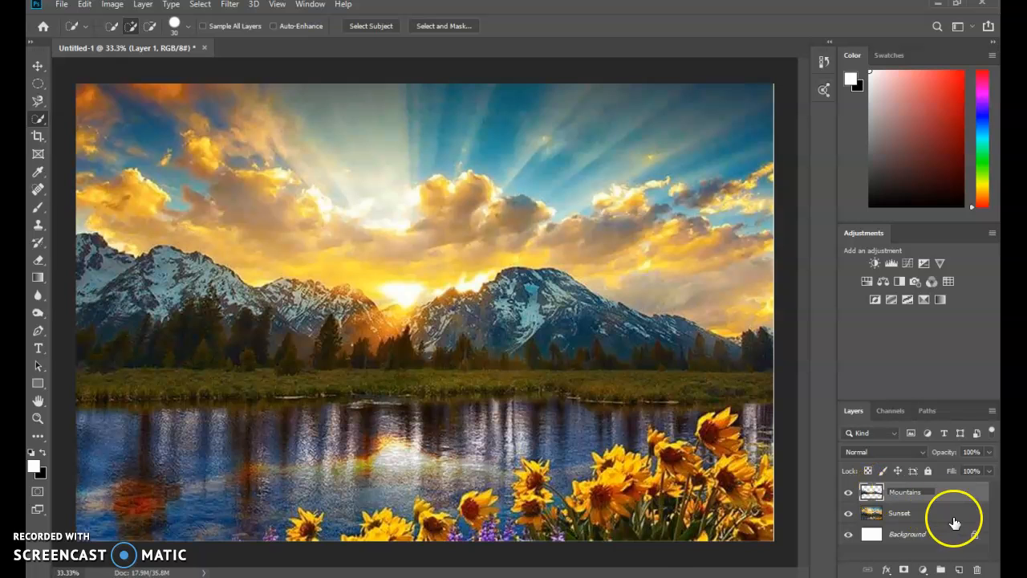
- Toggle the Sunset layer's visibility off and on to examine the mountain cutout, leaving the layer shown
left_click(849, 514)
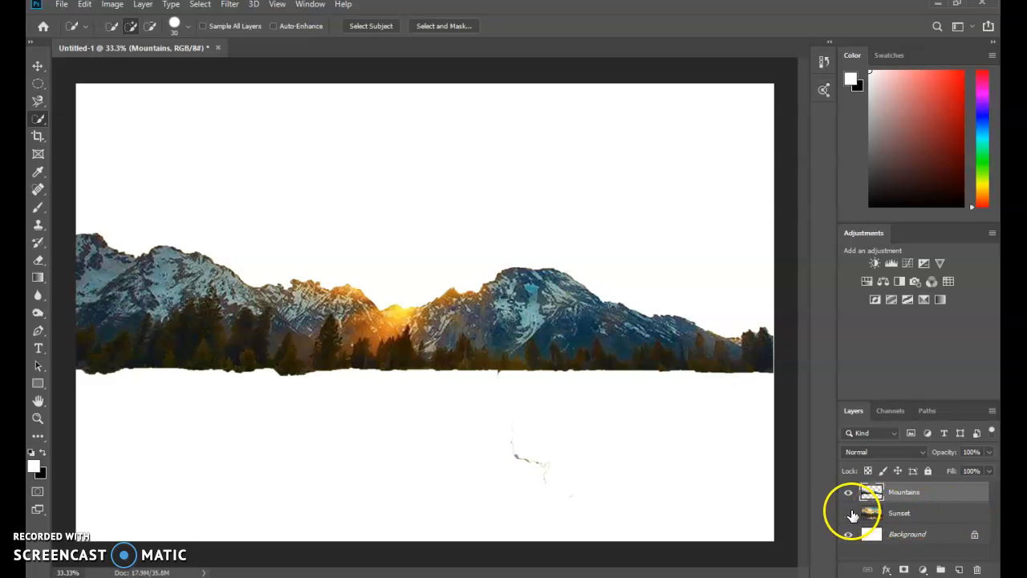
left_click(847, 514)
left_click(848, 515)
left_click(847, 514)
left_click(847, 514)
left_click(847, 515)
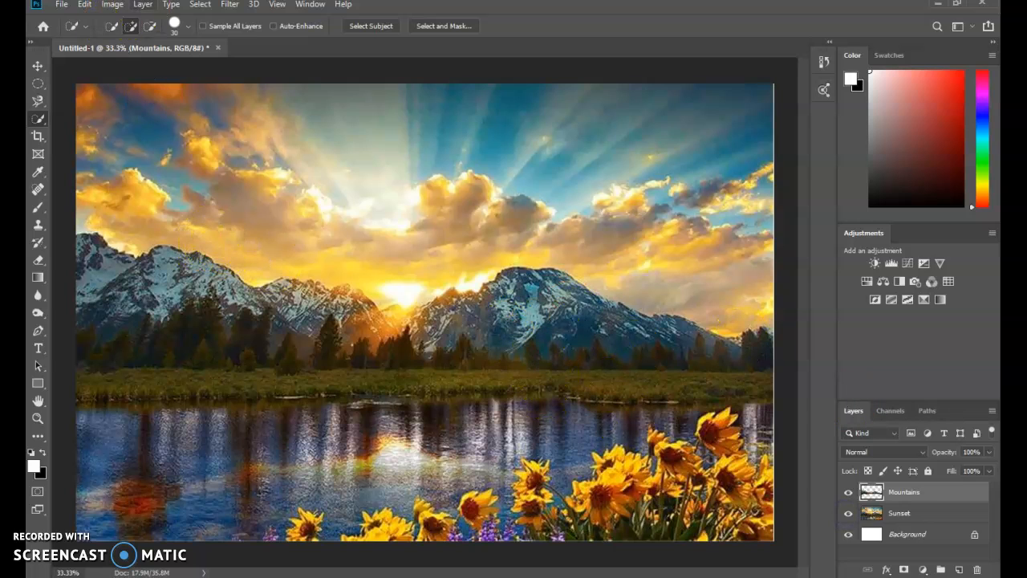
- Invert the colors of the Mountains layer with the Invert adjustment
left_click(113, 5)
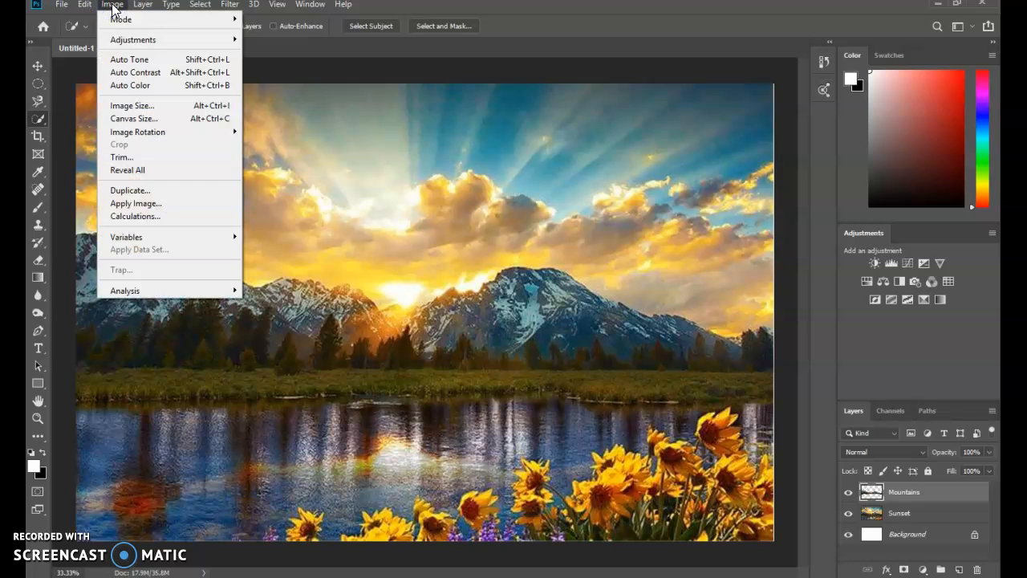
left_click(128, 39)
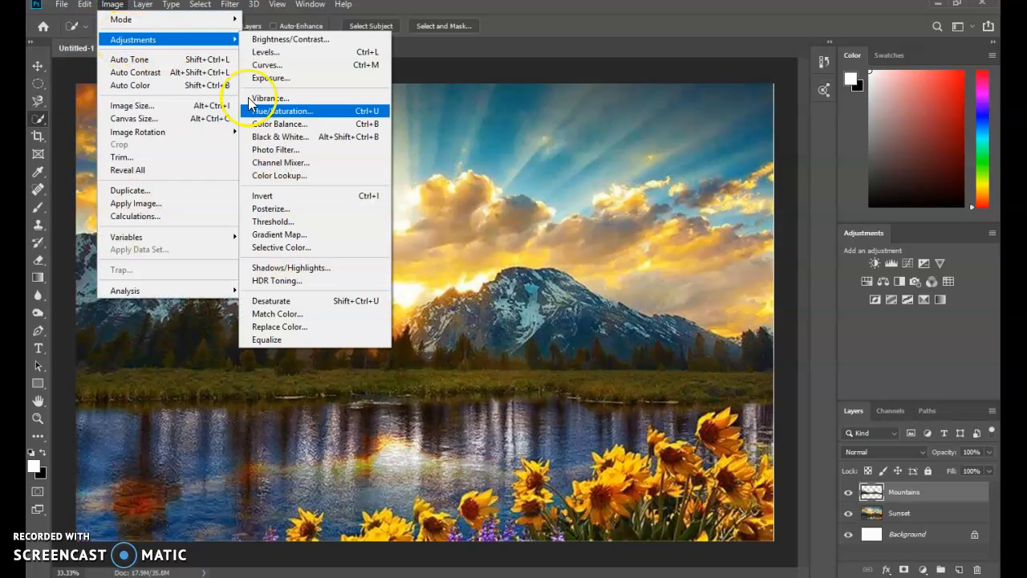
left_click(311, 199)
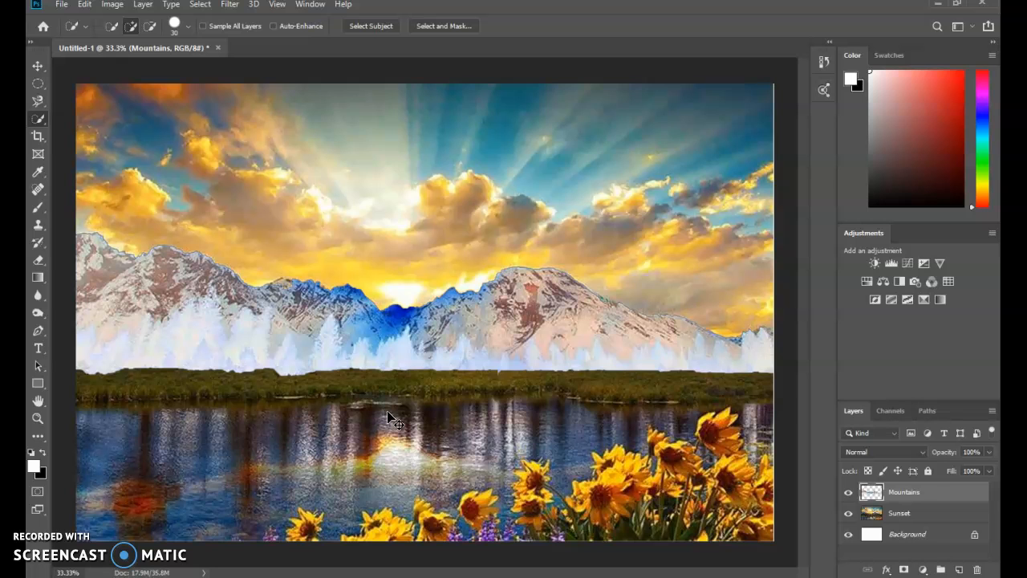
- Undo the color inversion of the Mountains layer
key("ctrl+z")
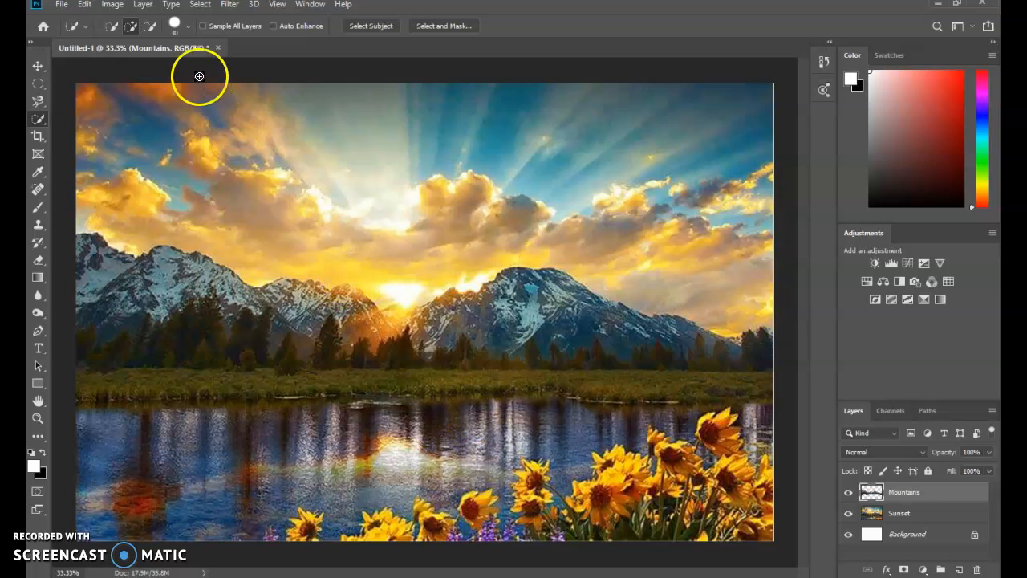
- Try a Hue/Saturation adjustment on the Mountains layer with hue -180 and saturation at -100 and +17, discarding it
left_click(144, 4)
left_click(113, 4)
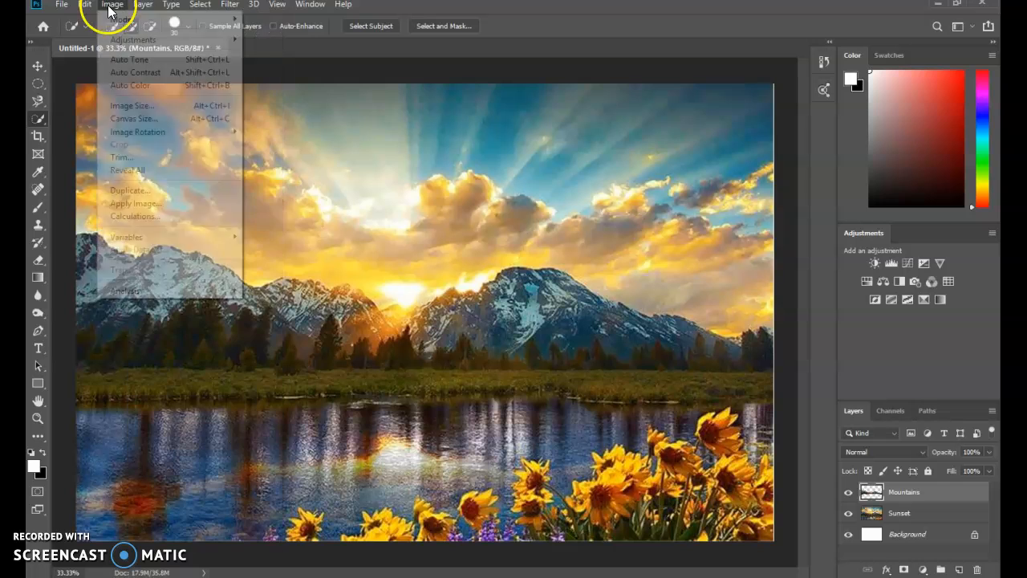
left_click(127, 39)
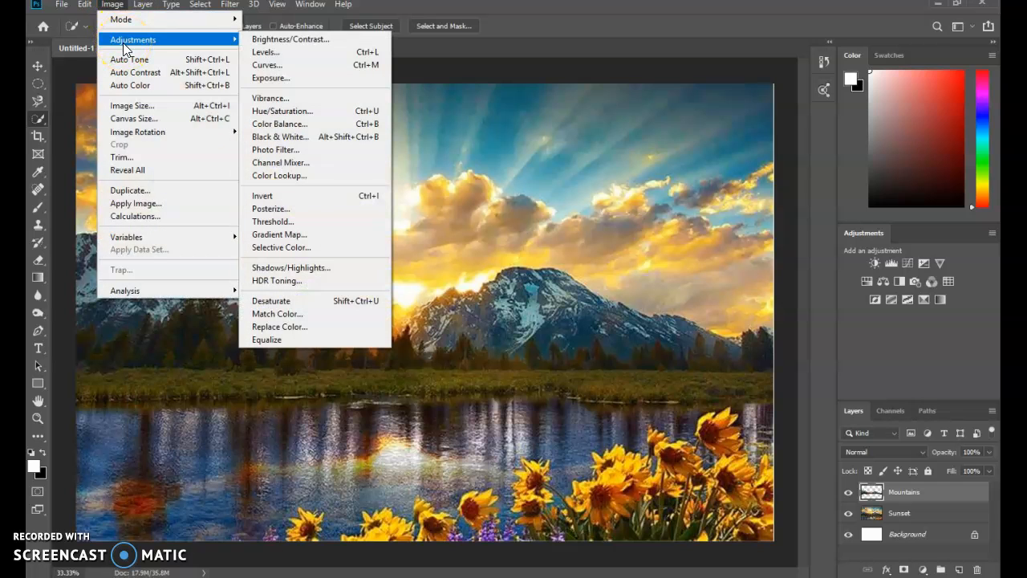
left_click(304, 111)
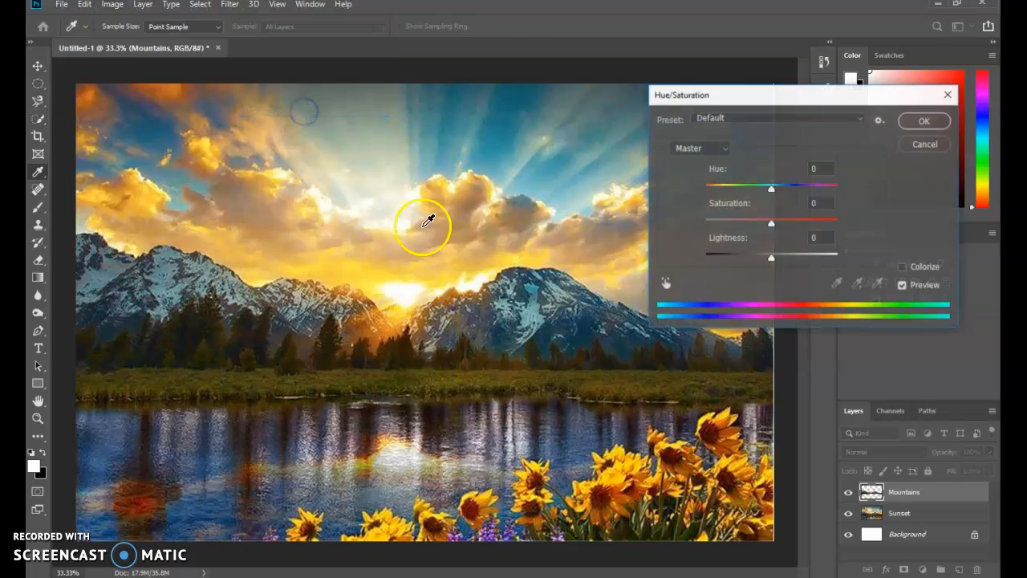
left_click_drag(771, 188, 676, 213)
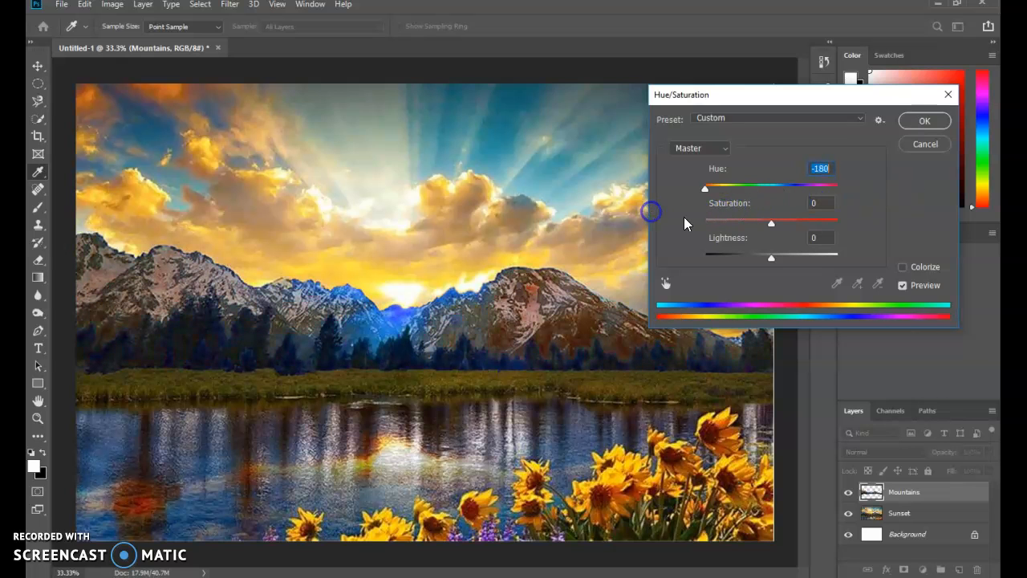
left_click_drag(771, 222, 679, 228)
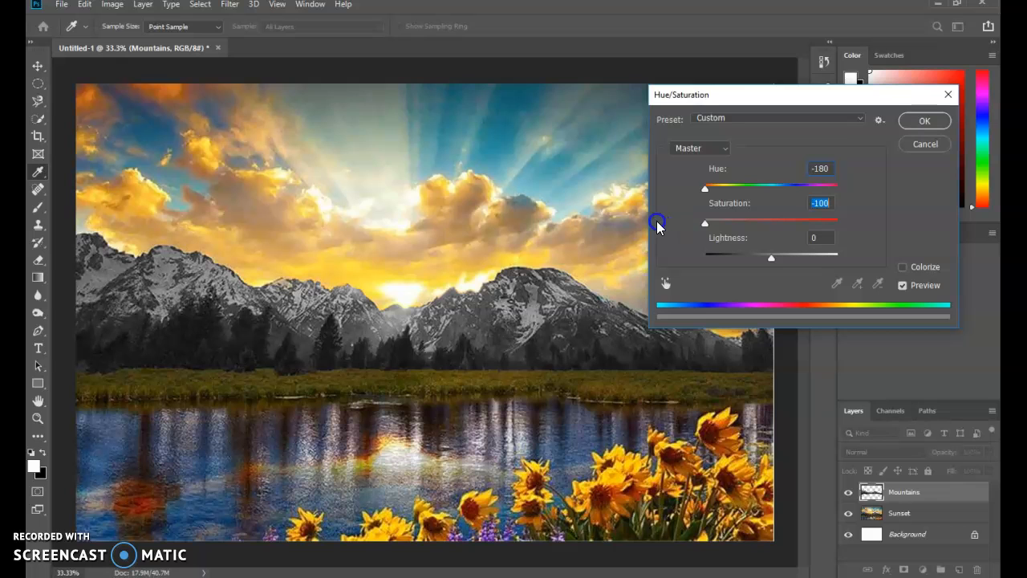
left_click_drag(777, 225, 785, 227)
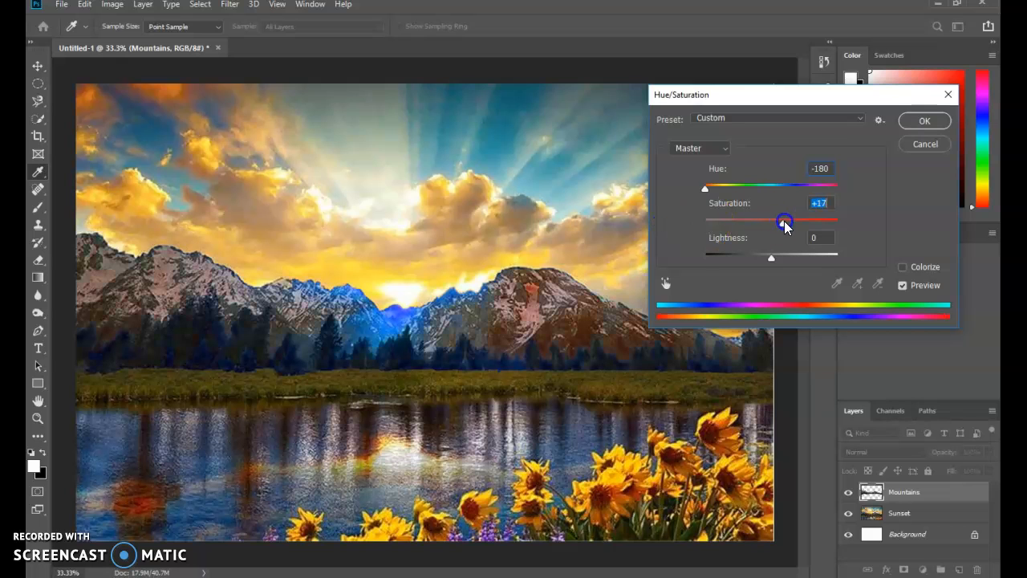
left_click(926, 143)
key("w")
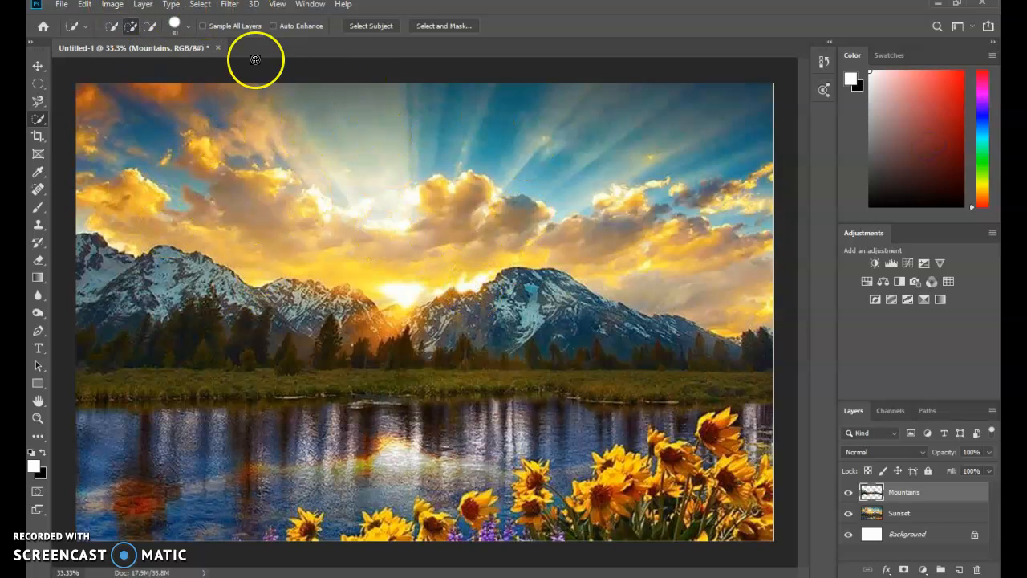
- Apply the Stained Glass texture filter to the Mountains layer with a cell size of 12
left_click(229, 7)
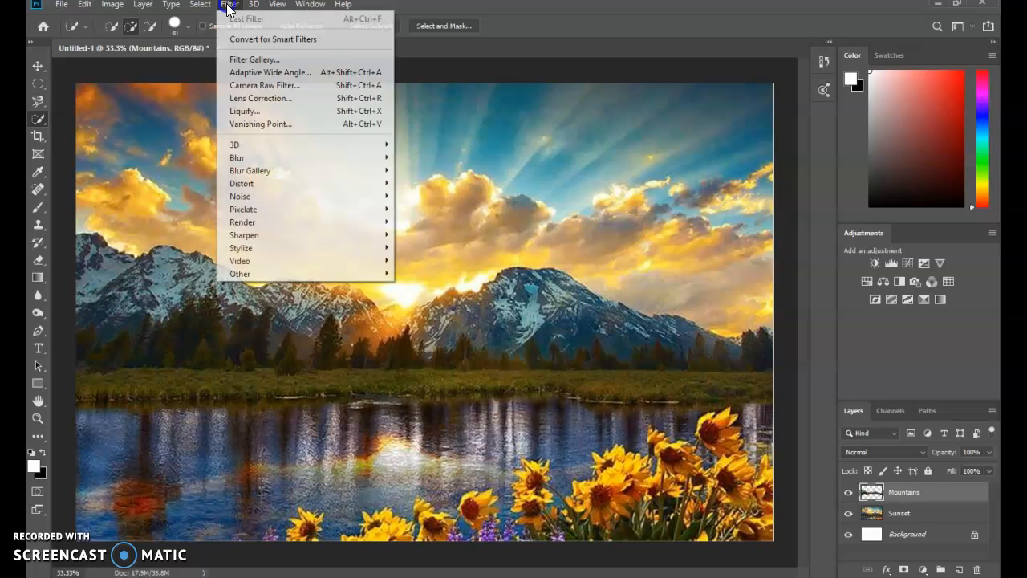
left_click(259, 60)
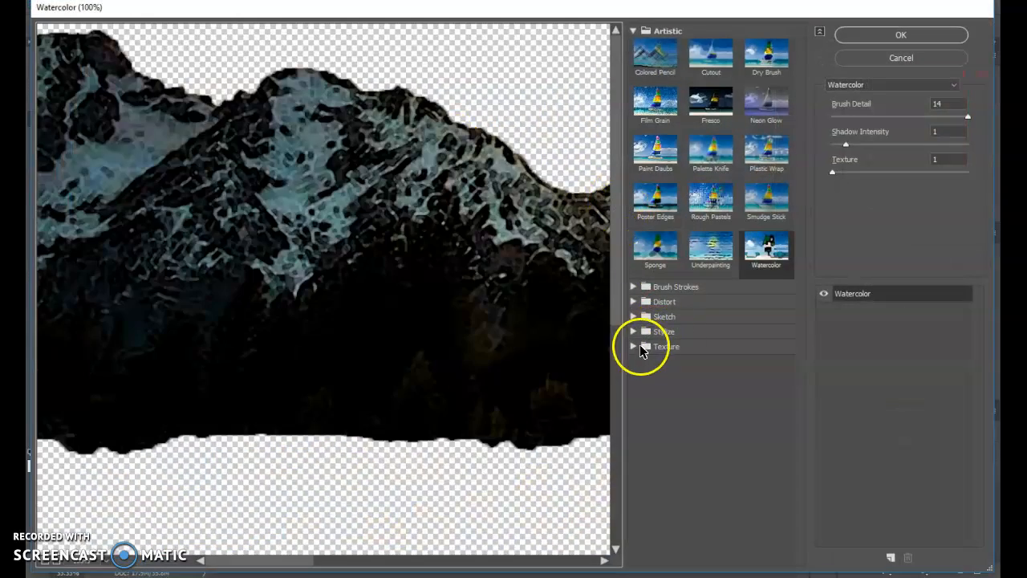
left_click(635, 346)
left_click(711, 419)
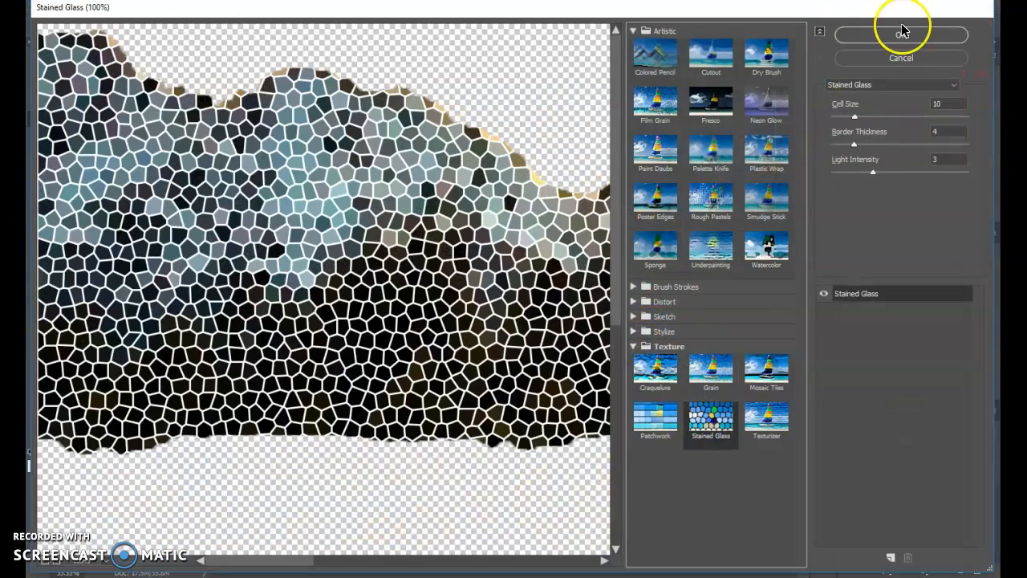
mouse_move(859, 117)
left_mouse_down()
mouse_move(874, 117)
mouse_move(861, 119)
left_mouse_up()
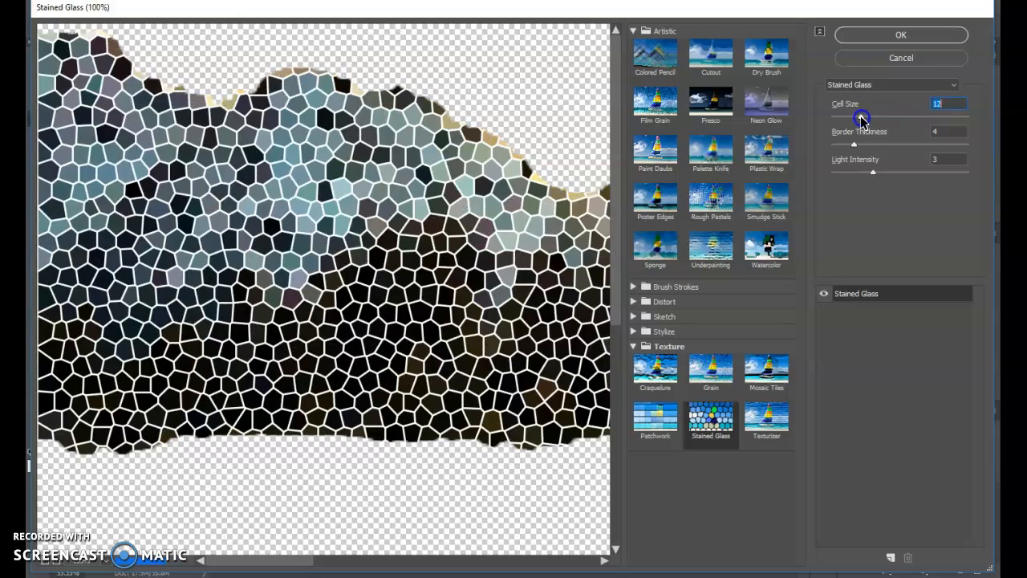
left_click(891, 35)
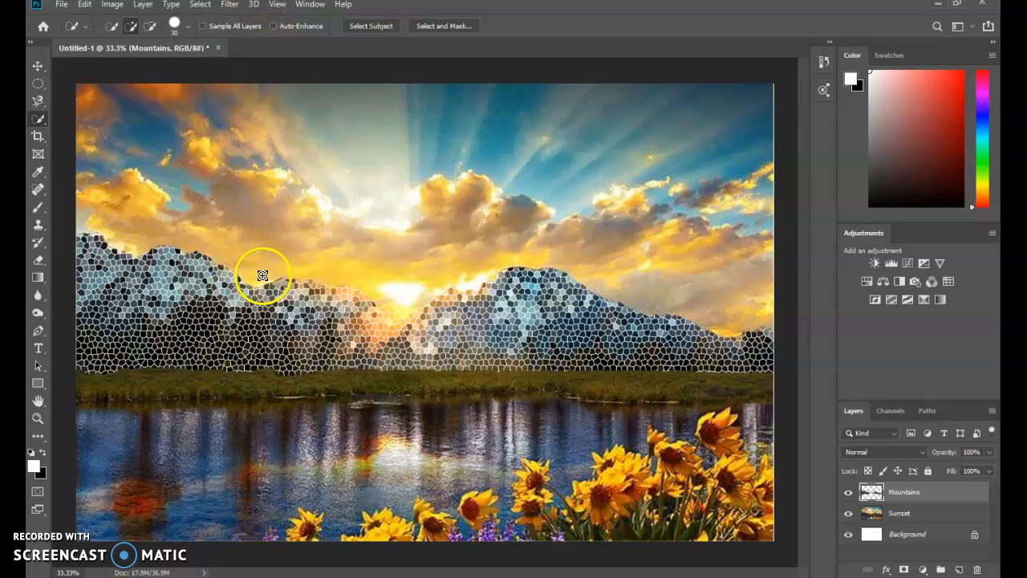
- Toggle the Mountains layer's visibility to compare the effect, and lower the layer's opacity to 43%
left_click(848, 493)
left_click(848, 493)
left_click(848, 492)
left_click(848, 493)
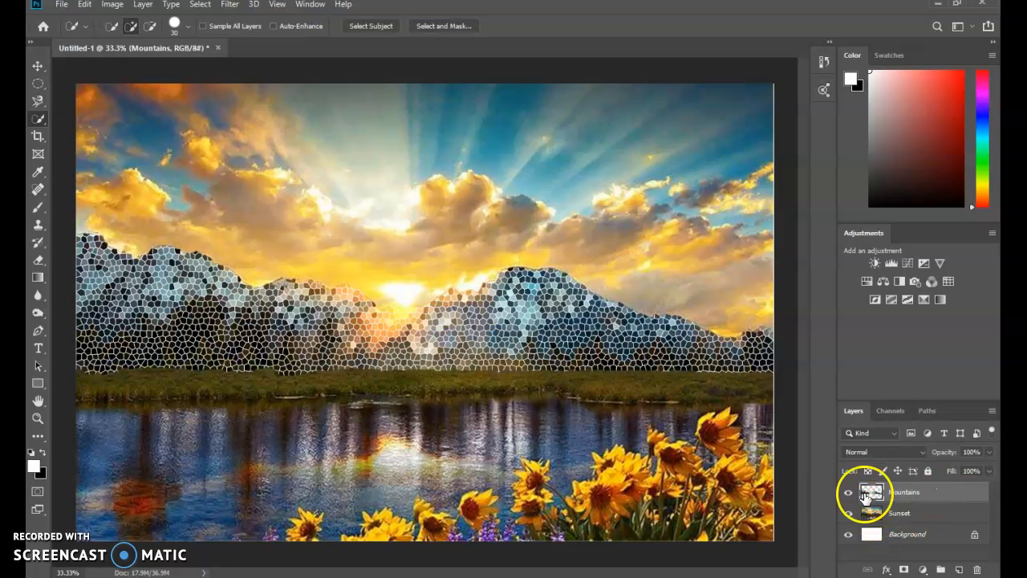
left_click(848, 492)
left_click(848, 493)
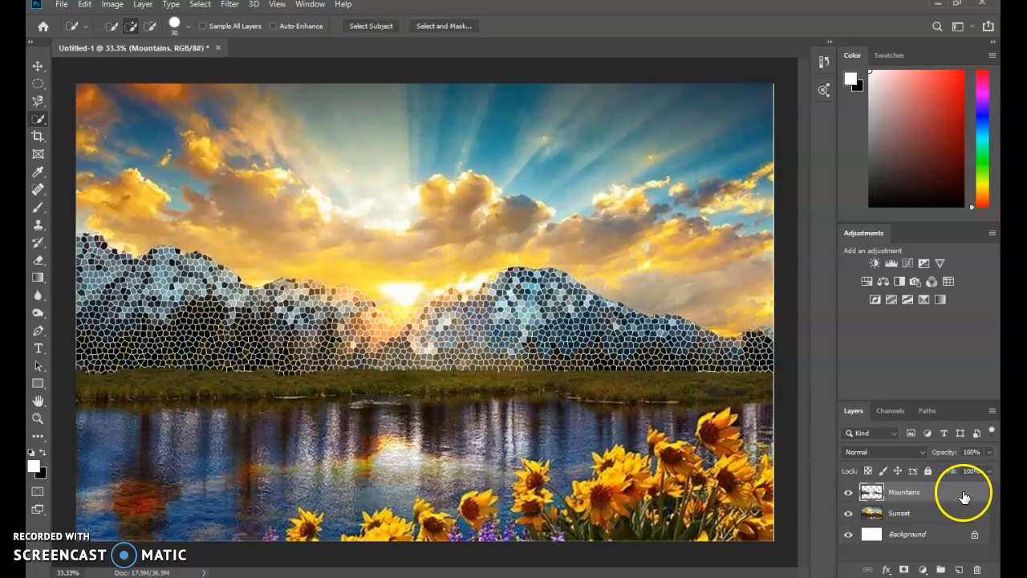
left_click_drag(989, 459, 952, 468)
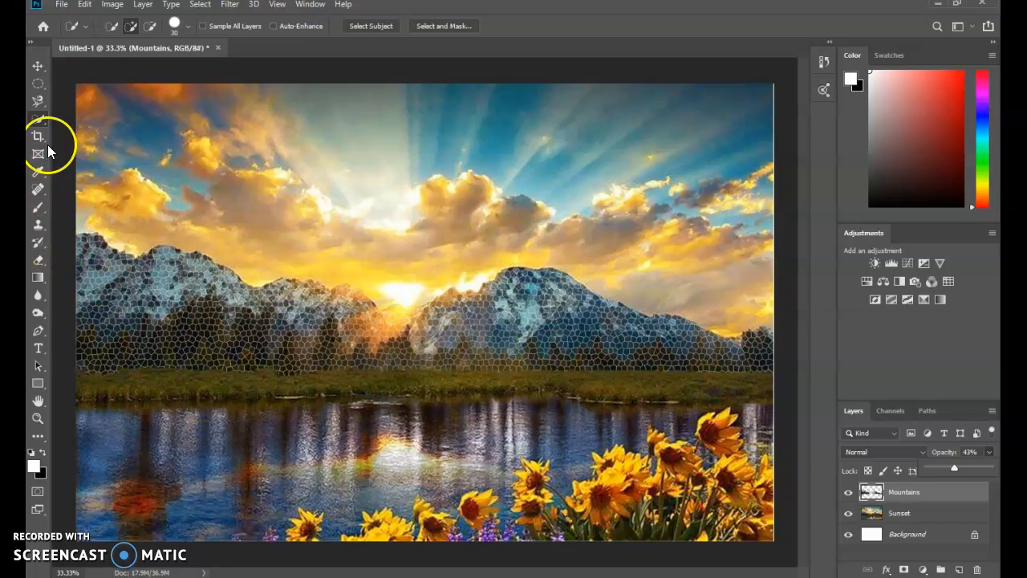
right_click(36, 122)
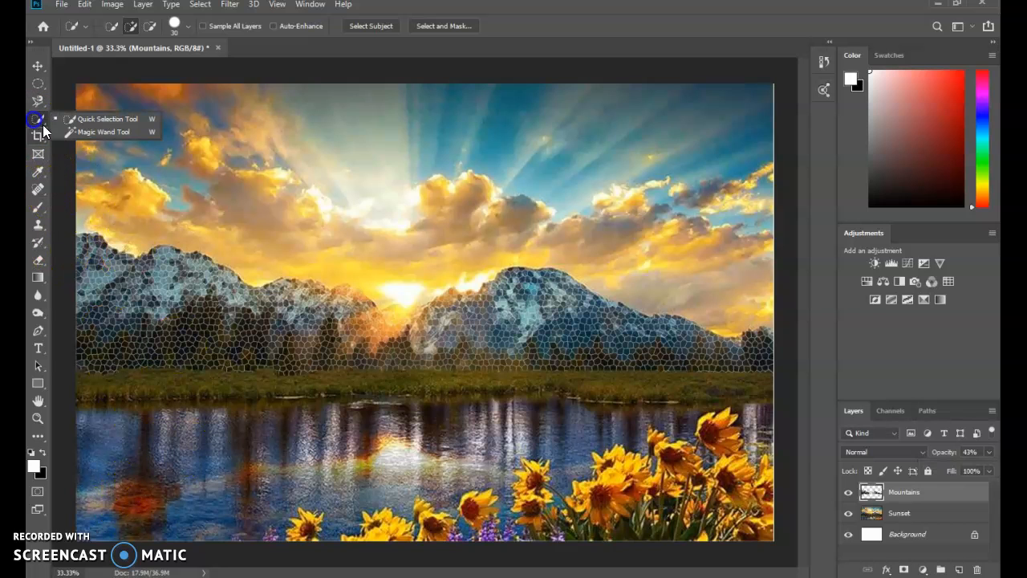
mouse_move(86, 422)
left_mouse_down()
mouse_move(107, 467)
mouse_move(184, 452)
mouse_move(89, 420)
mouse_move(151, 411)
mouse_move(85, 411)
mouse_move(89, 512)
mouse_move(112, 526)
left_mouse_up()
left_click(173, 531)
key("ctrl+d")
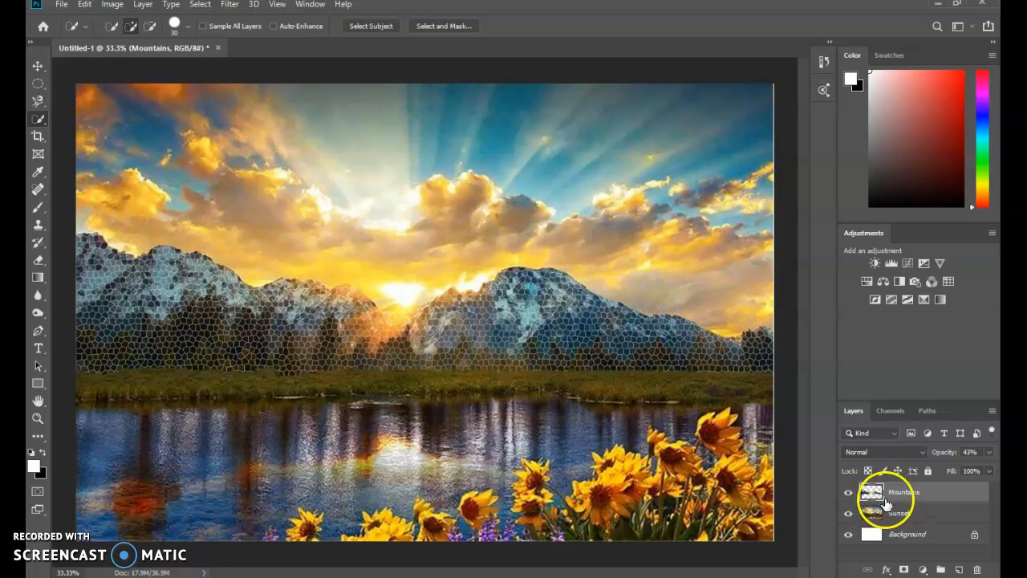
- Hide the Mountains layer and make the Sunset layer active
left_click(910, 515)
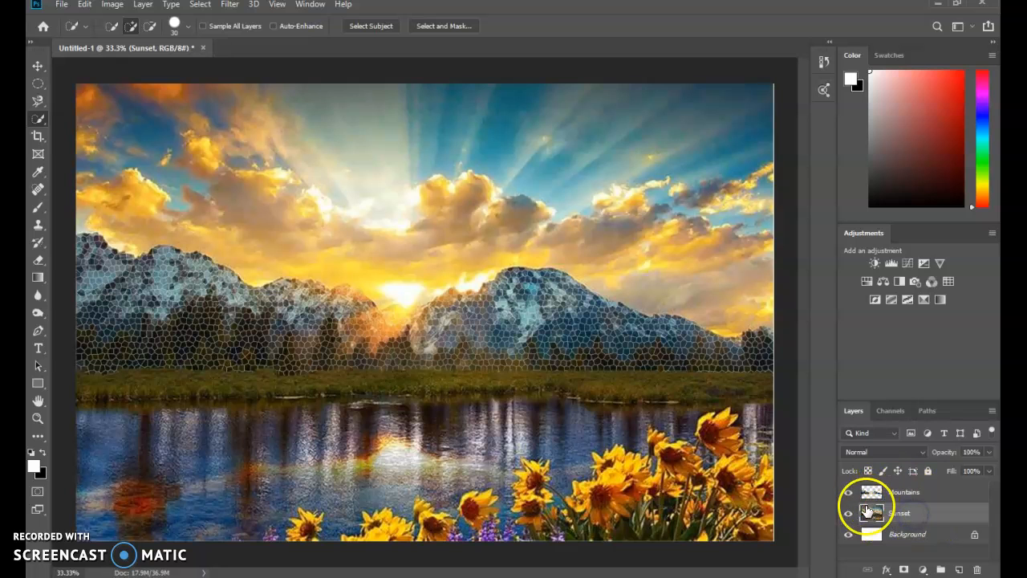
left_click(848, 491)
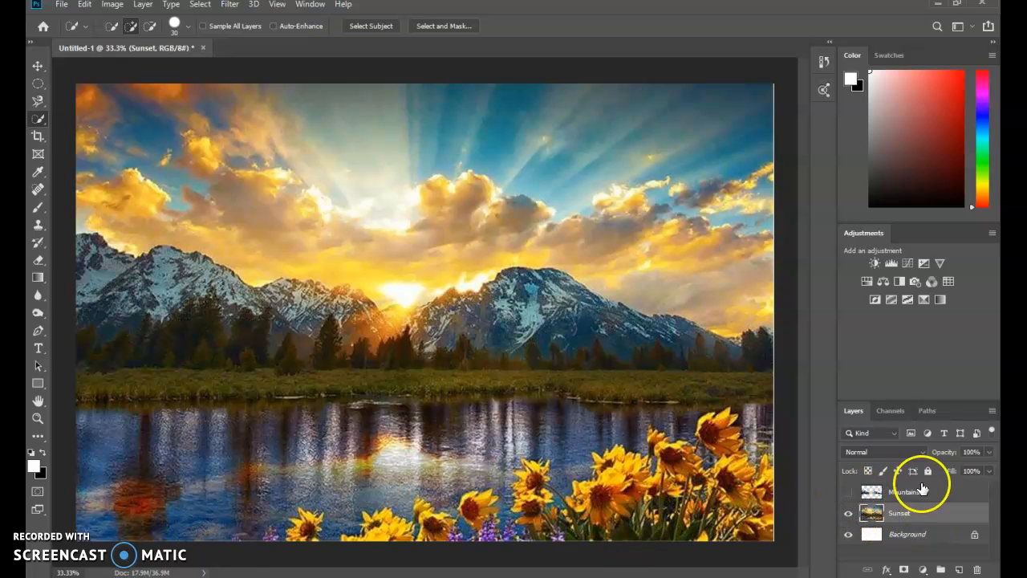
left_click(848, 491)
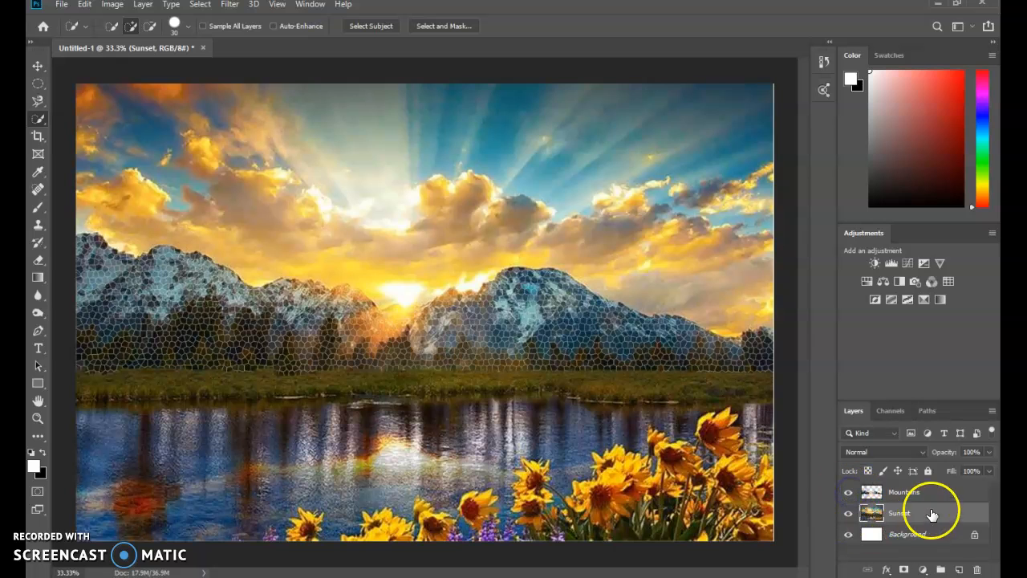
left_click(979, 497)
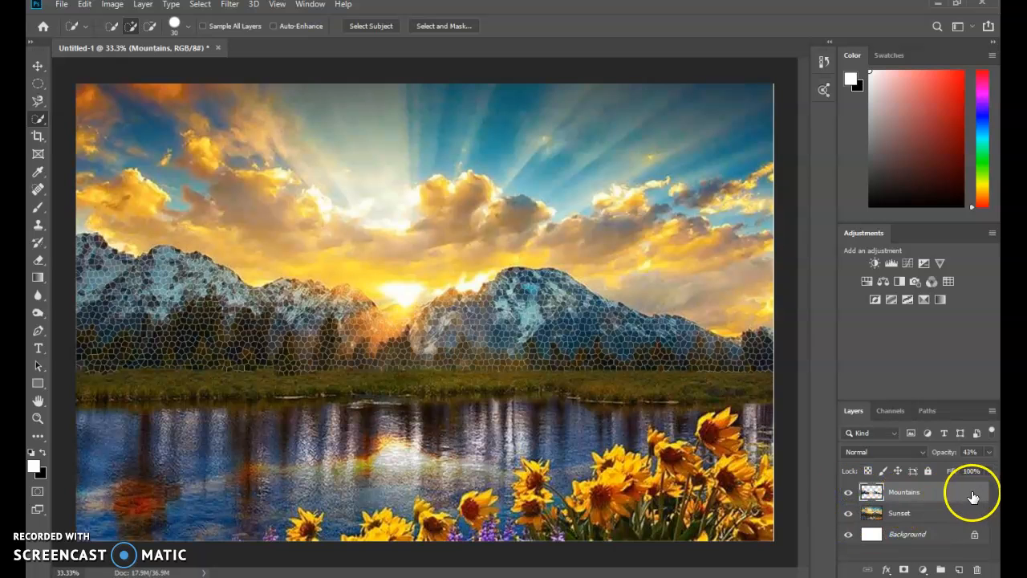
left_click(848, 491)
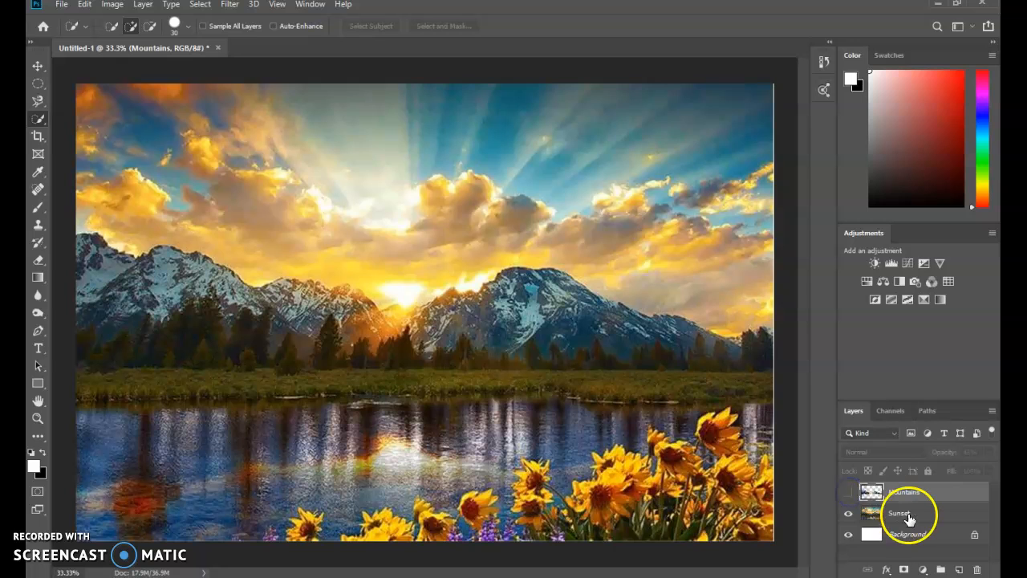
left_click(912, 518)
- Select the water with the Quick Selection tool, from the grassy shore down to the flowers and across the full image width
mouse_move(107, 415)
left_mouse_down()
mouse_move(85, 485)
mouse_move(205, 483)
mouse_move(197, 518)
left_mouse_up()
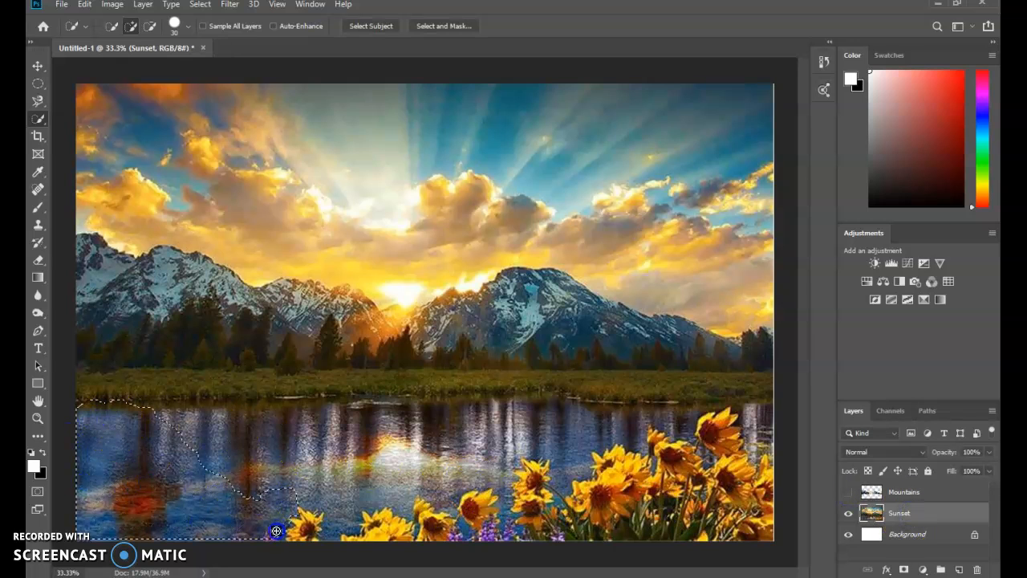
mouse_move(212, 464)
left_mouse_down()
mouse_move(414, 456)
mouse_move(405, 440)
mouse_move(171, 432)
mouse_move(242, 420)
left_mouse_up()
left_click_drag(449, 413, 609, 417)
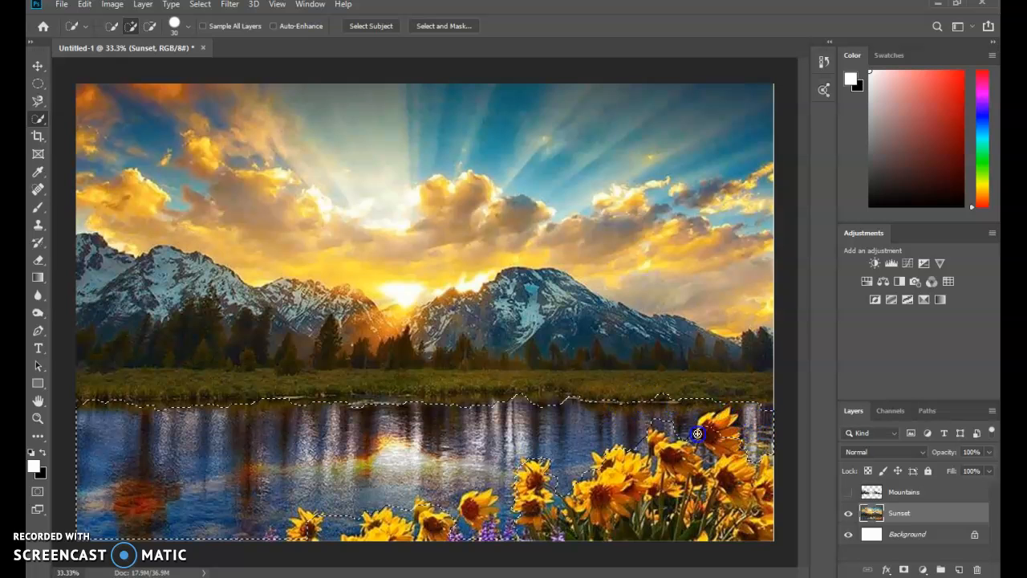
mouse_move(574, 474)
left_mouse_down()
mouse_move(509, 420)
mouse_move(259, 466)
mouse_move(228, 482)
mouse_move(336, 527)
left_mouse_up()
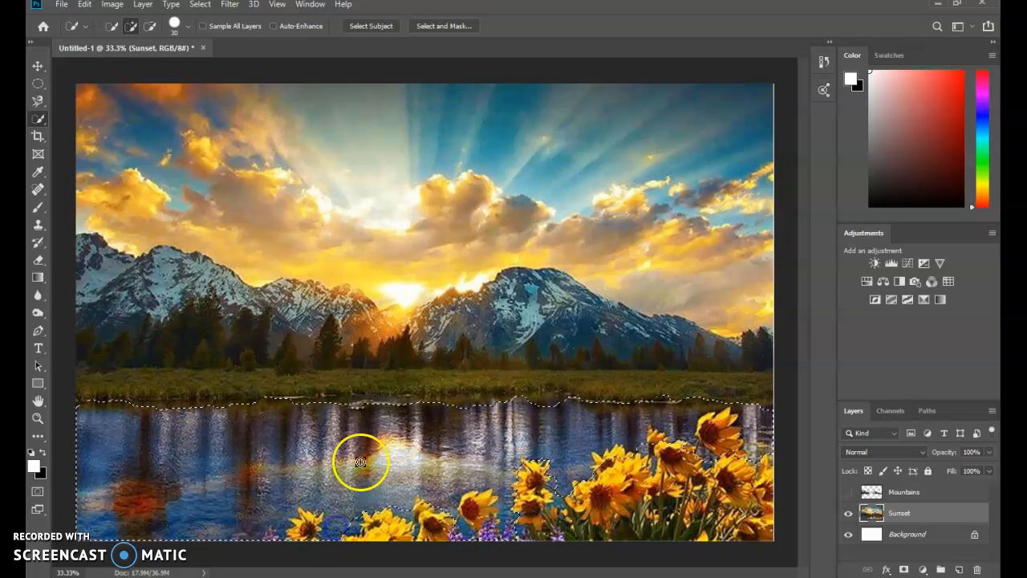
- Copy the selected water to a new layer named Water and show the Mountains layer again
key("ctrl+j")
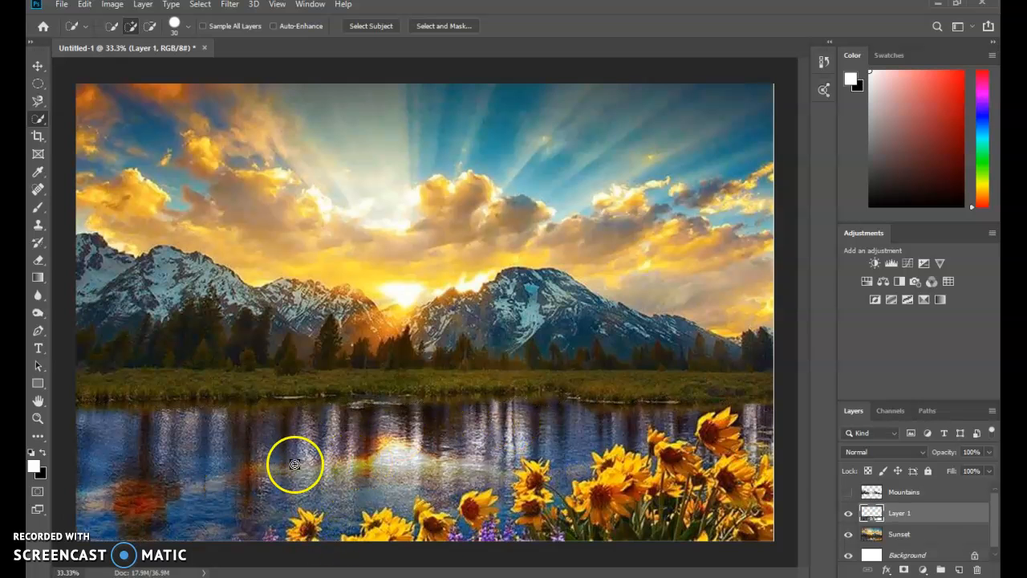
left_click(848, 491)
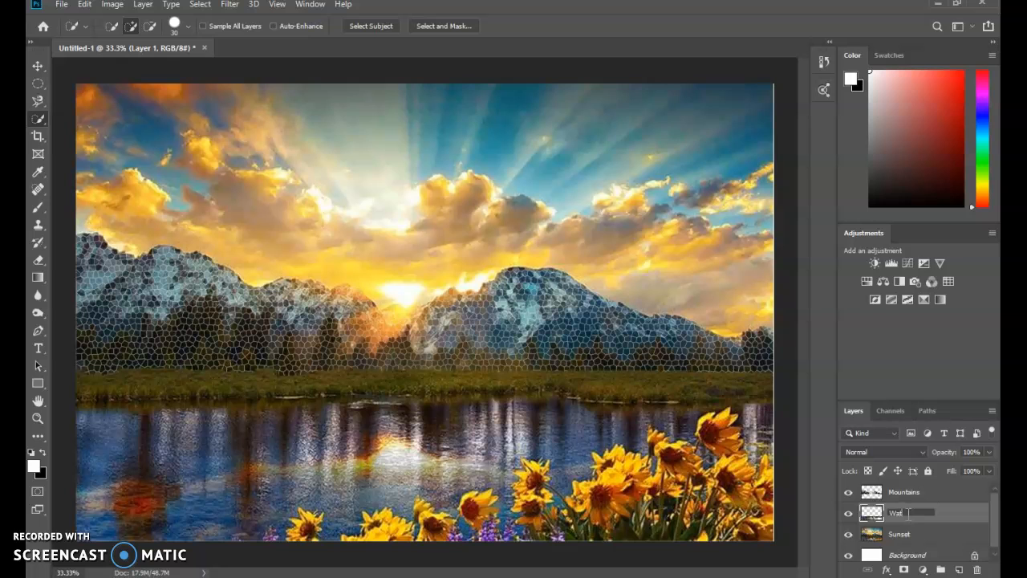
left_click(969, 515)
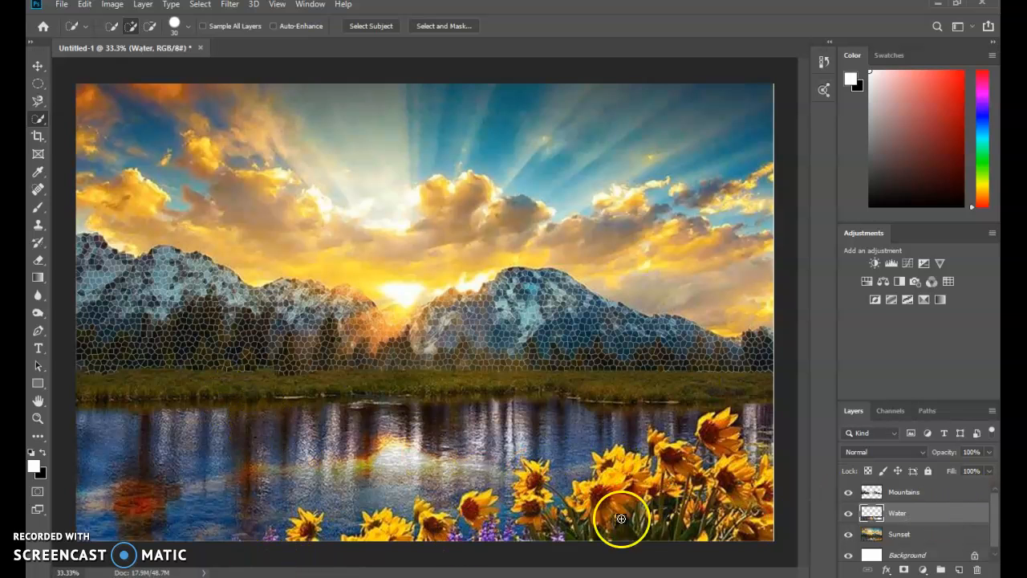
- Try a Distort Ripple filter on the Water layer with a 950% amount and Medium size, and undo it
left_click(229, 6)
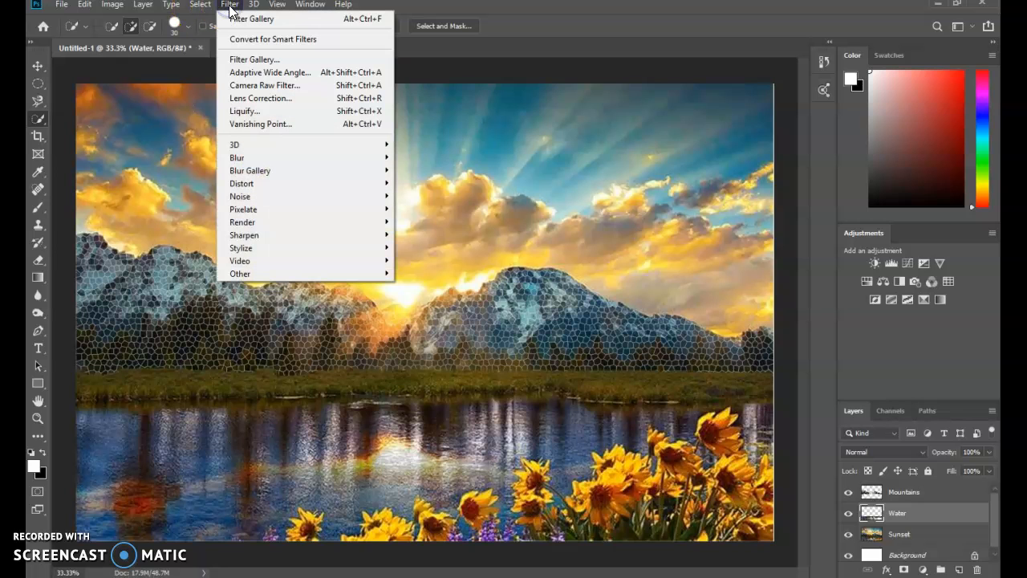
left_click(258, 183)
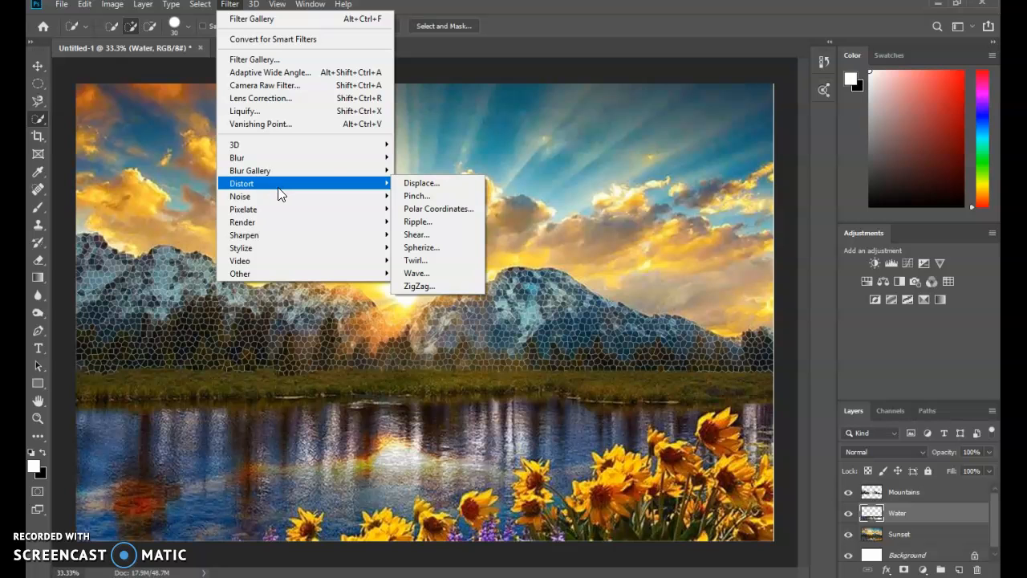
left_click(439, 223)
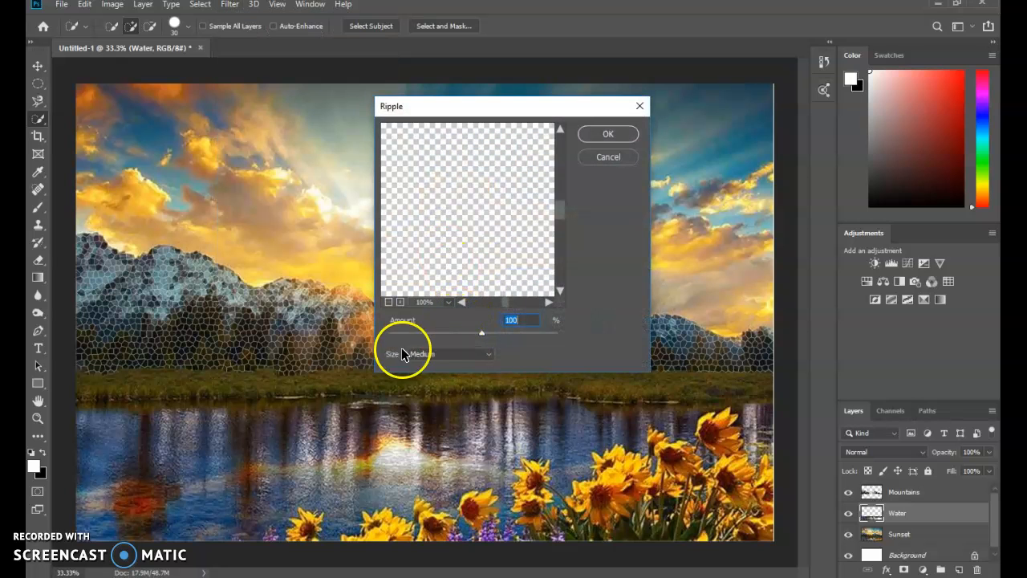
left_click(389, 303)
left_click(389, 304)
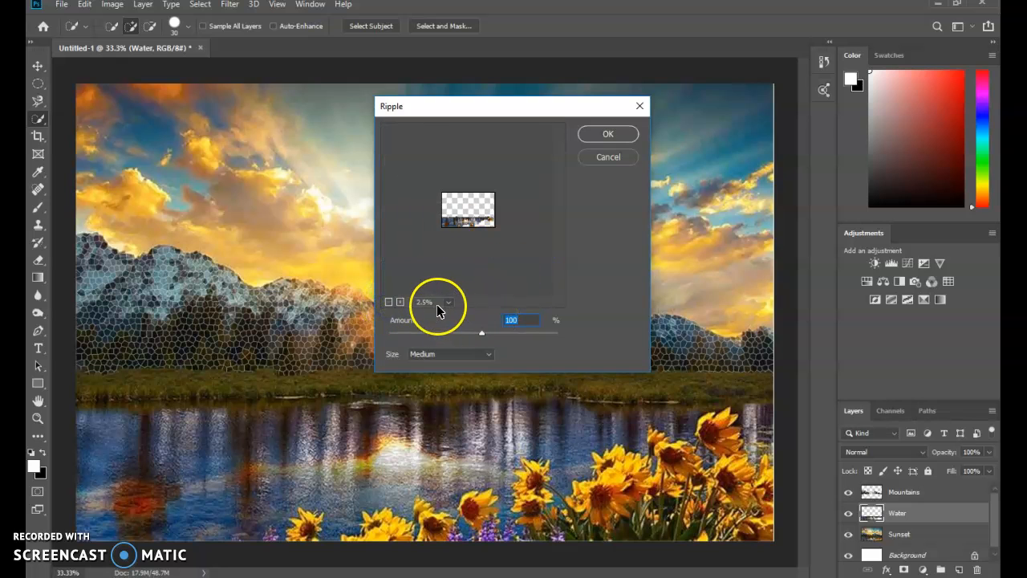
left_click(399, 302)
left_click(399, 302)
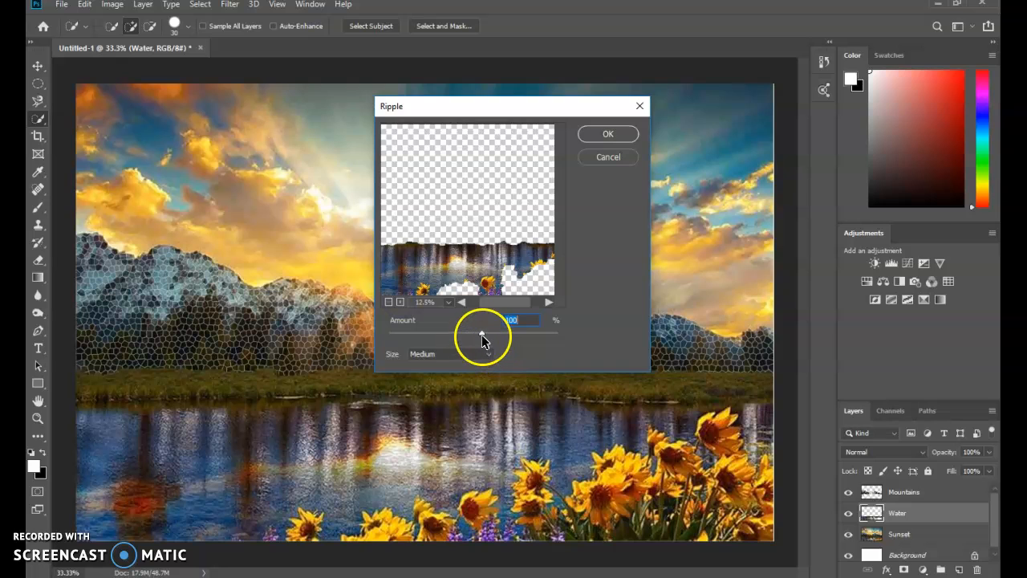
left_click_drag(482, 335, 519, 337)
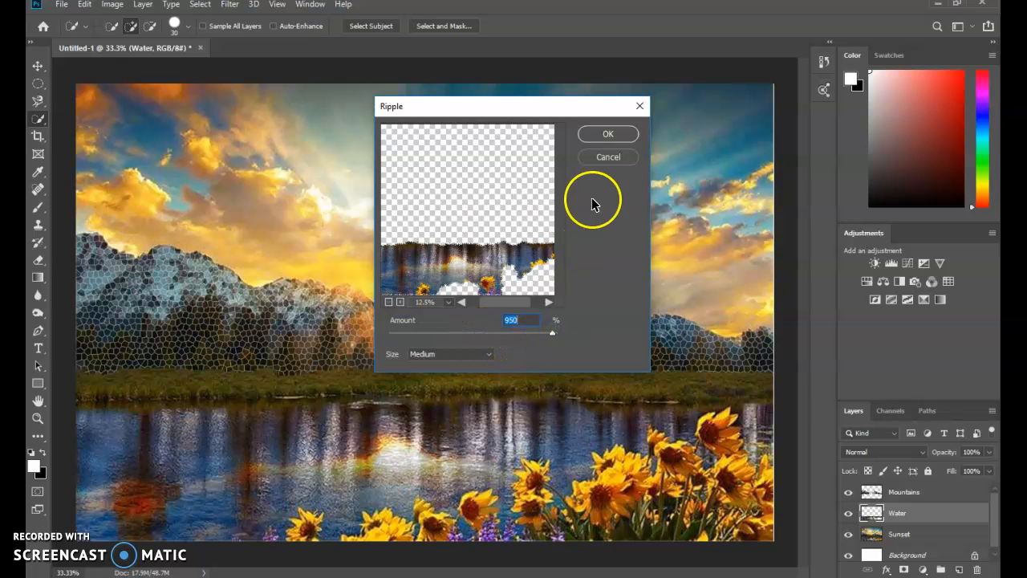
left_click(609, 134)
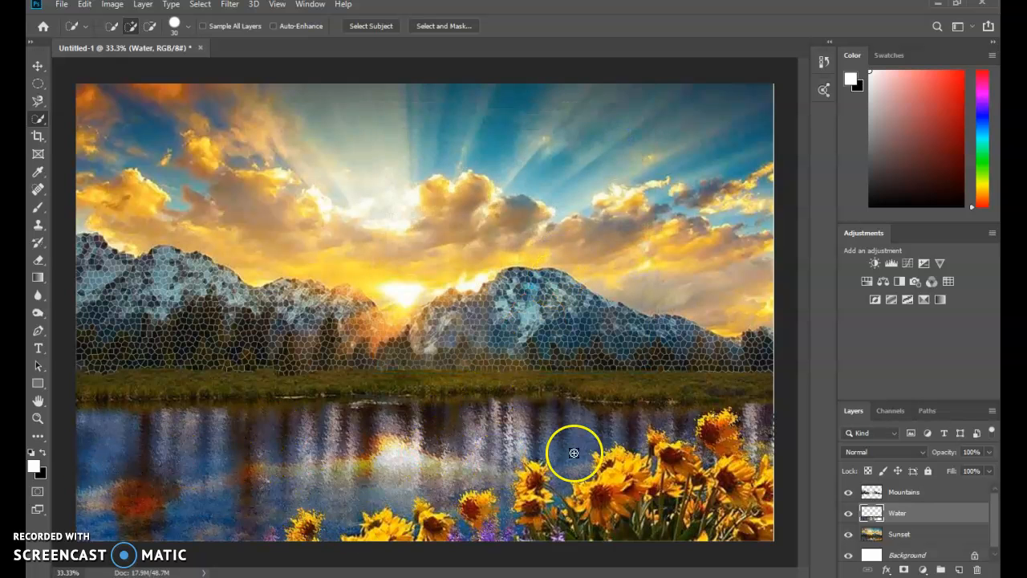
key("ctrl+z")
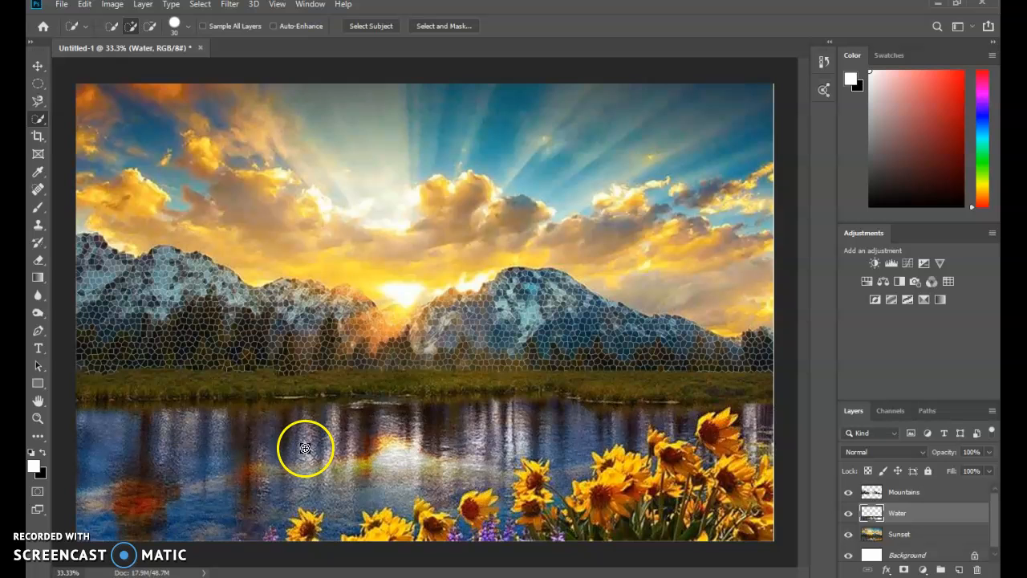
- Choose the Glass distortion from the Filter Gallery for the Water layer, with smoothness 9 and distortion 14
left_click(306, 7)
mouse_move(235, 7)
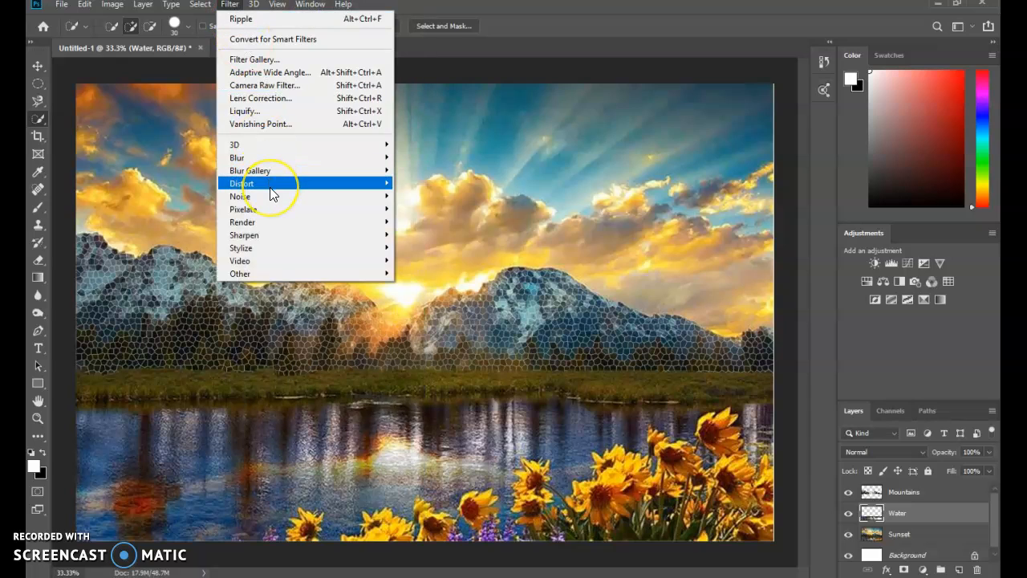
mouse_move(273, 194)
left_click(273, 61)
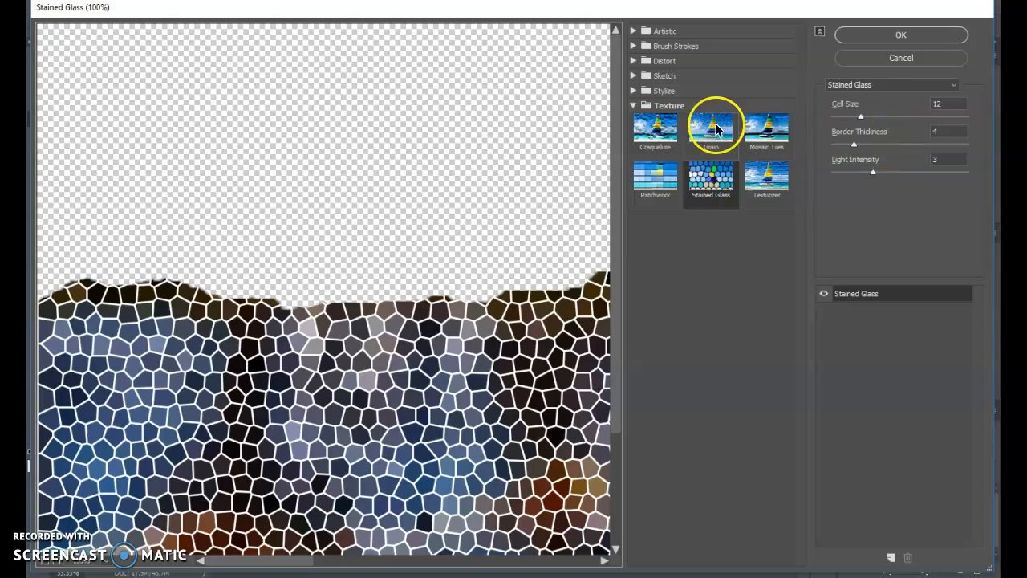
left_click(634, 61)
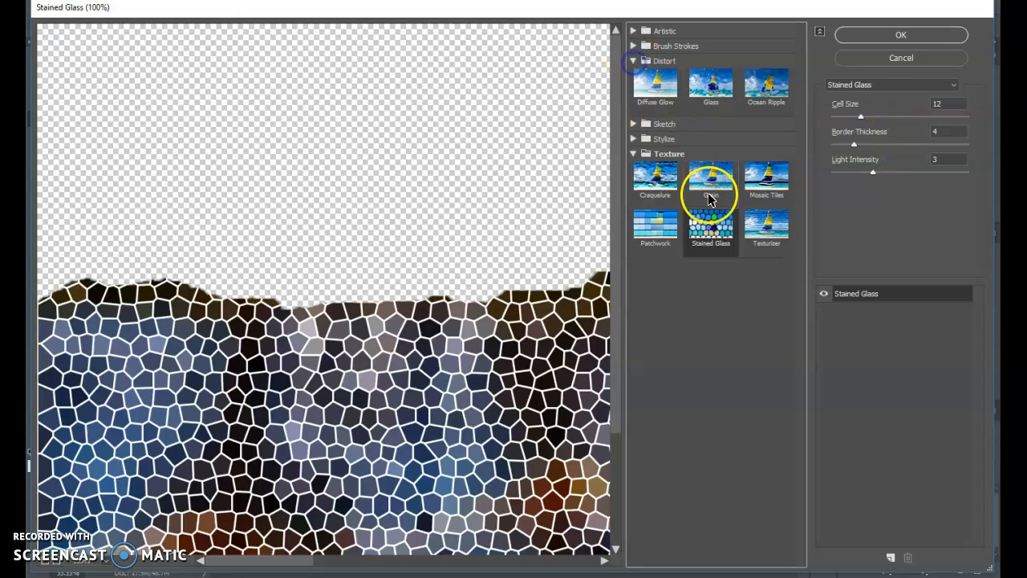
left_click(718, 84)
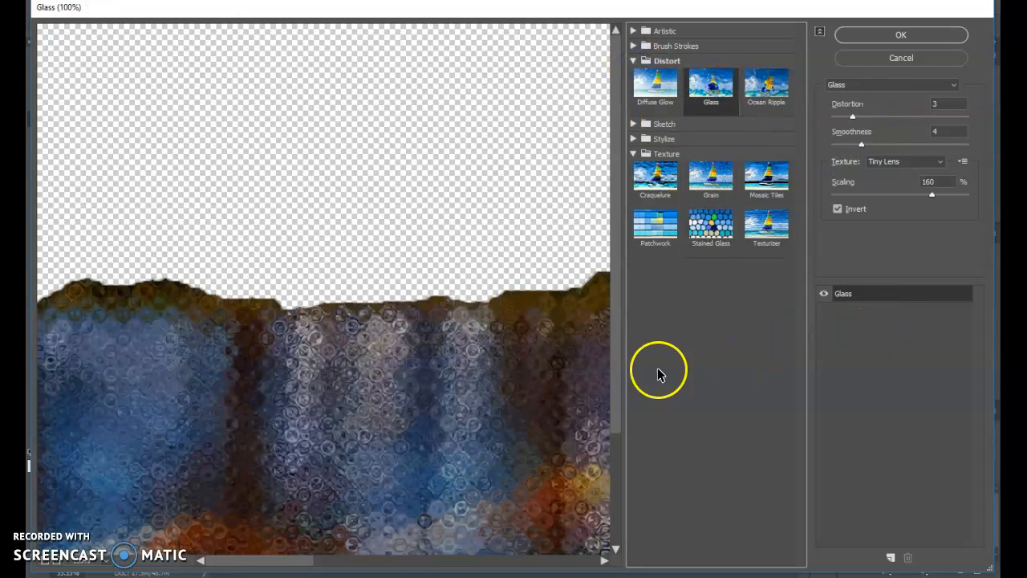
left_click_drag(861, 143, 907, 150)
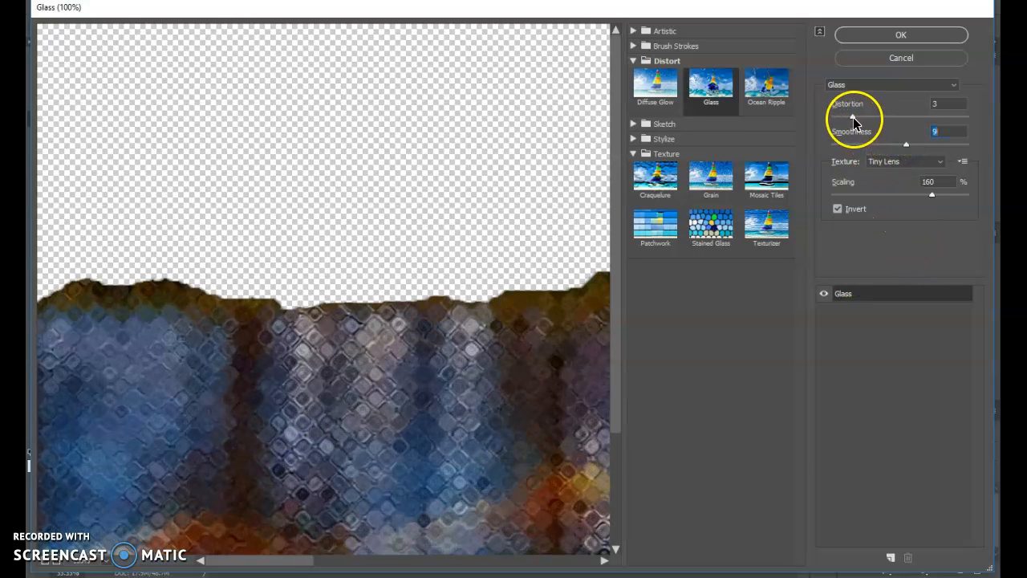
left_click_drag(853, 117, 926, 119)
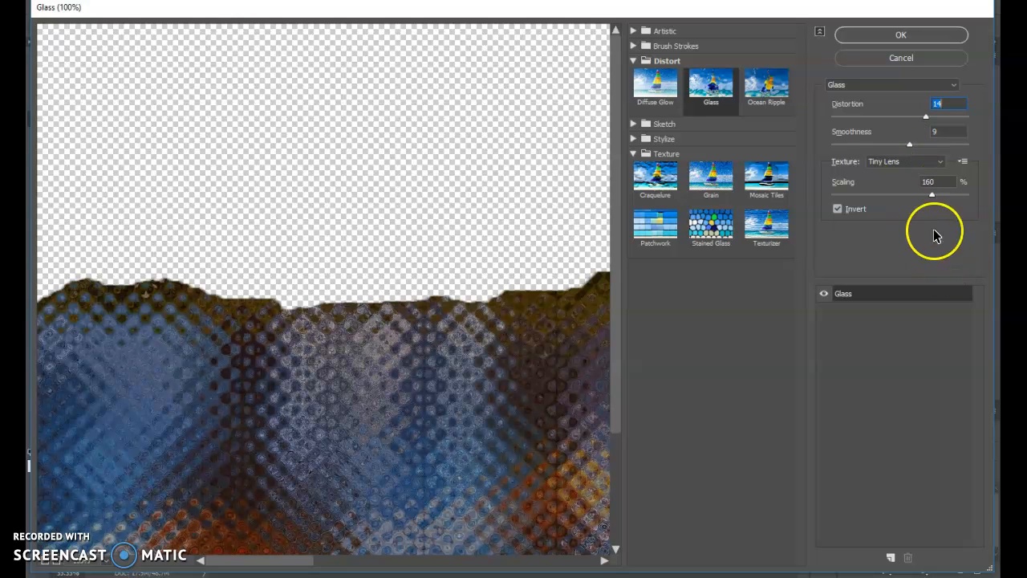
- Set the Glass texture to Canvas, toggle the Invert option to compare its effect, and apply the filter
left_click(939, 162)
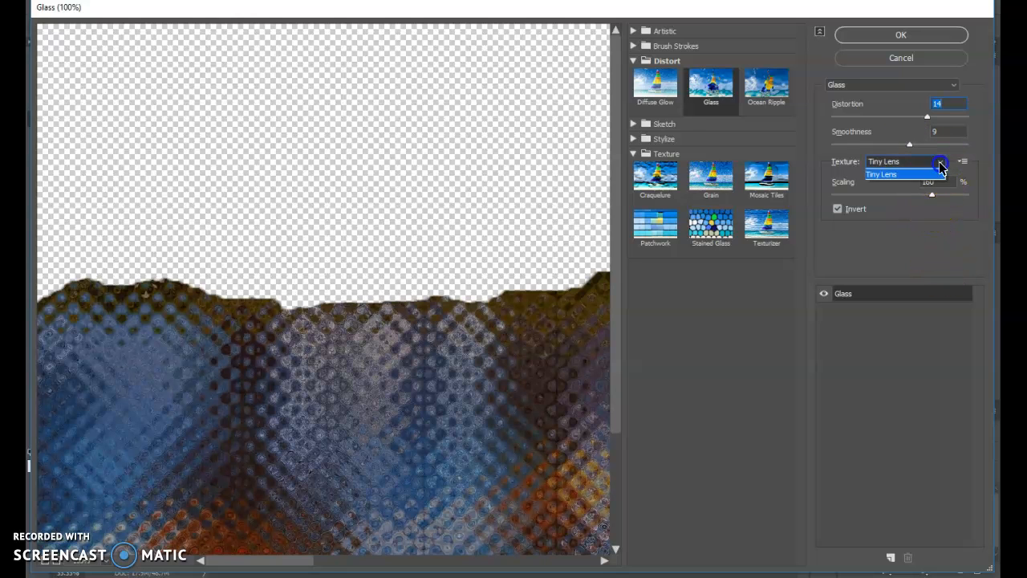
left_click(907, 184)
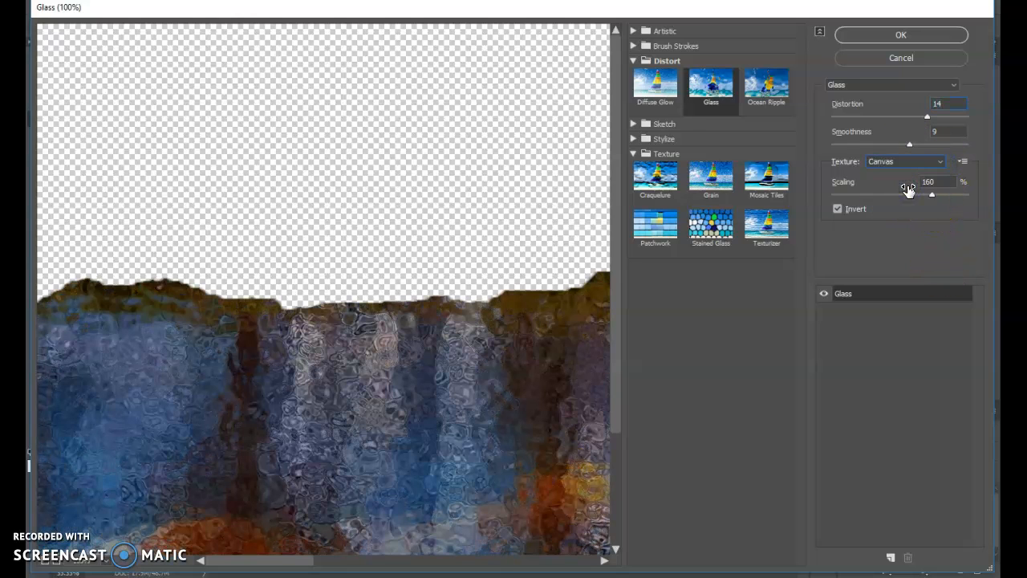
left_click(837, 210)
left_click(837, 209)
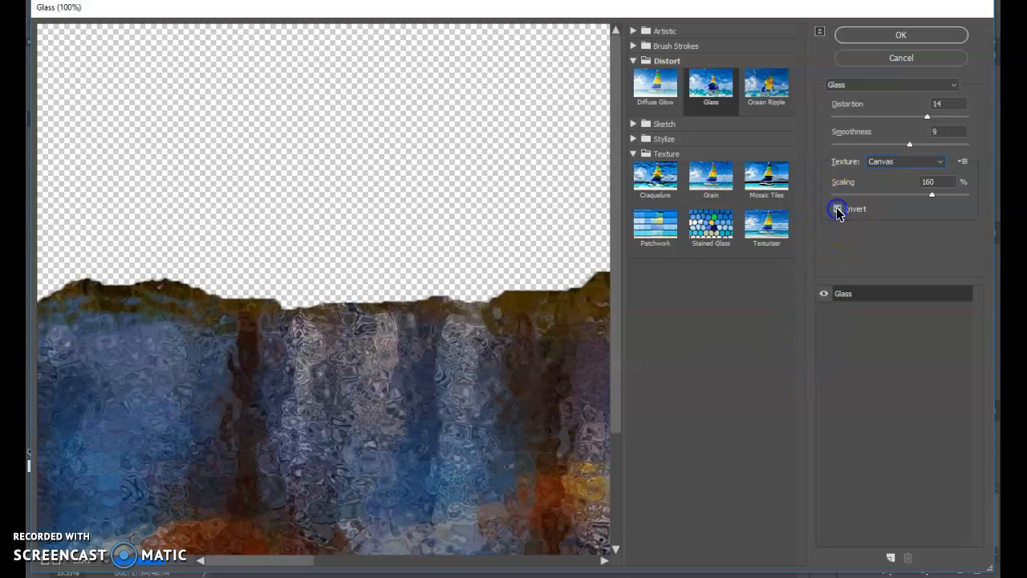
left_click(903, 35)
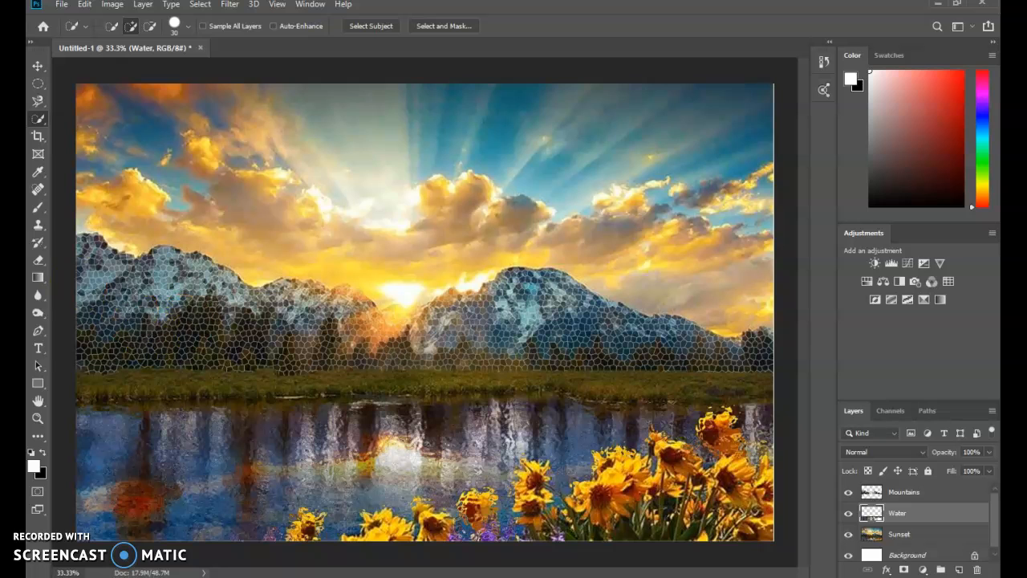
- Darken the sky on the Sunset layer with the Burn tool at brush size 800, Shadows range and 53% exposure
left_click_drag(37, 312, 81, 328)
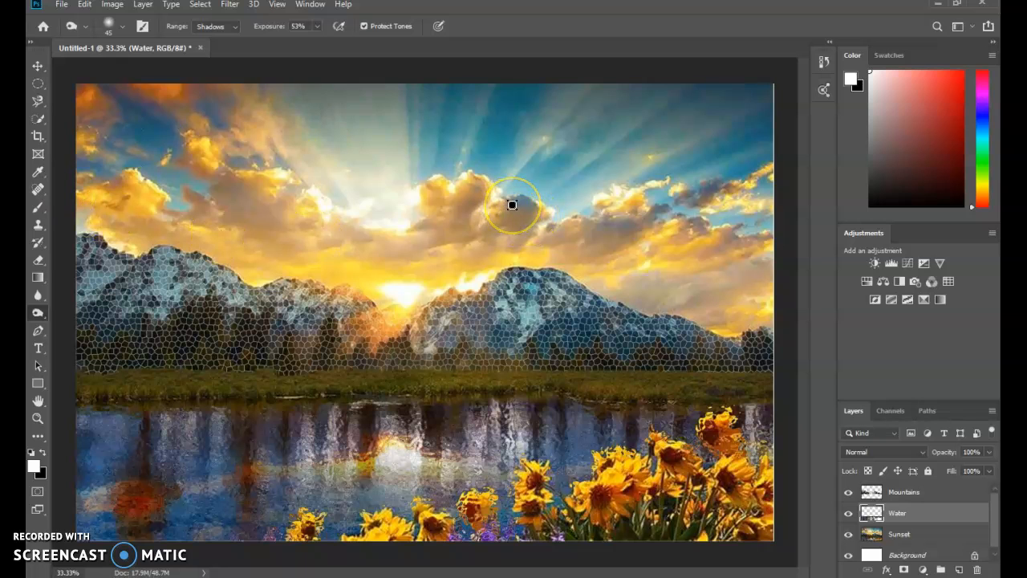
key("bracketright")
key("bracketright")
key("bracketright")
key("bracketright")
key("bracketright")
key("bracketright")
key("bracketright")
key("bracketright")
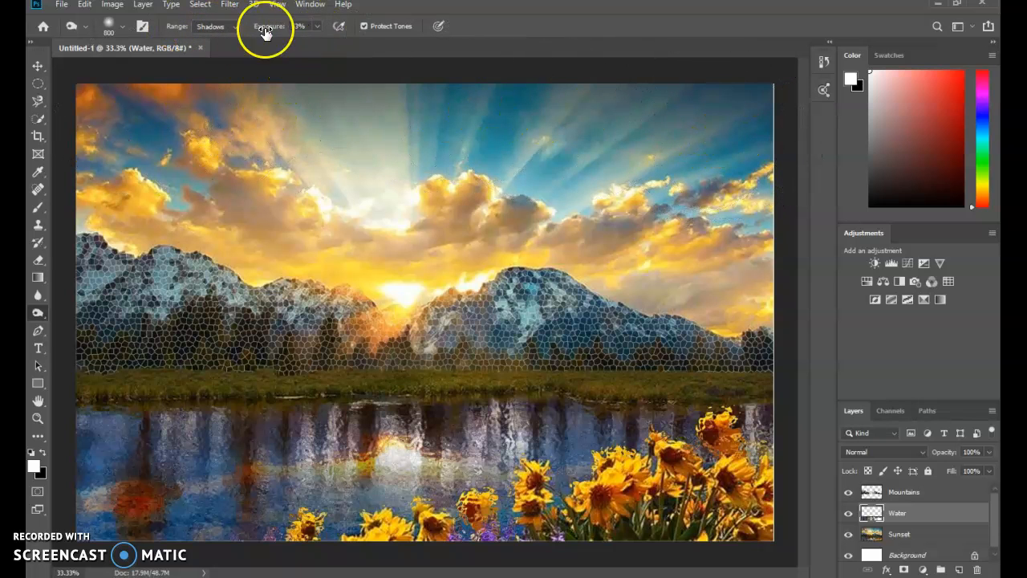
left_click(902, 535)
mouse_move(752, 136)
left_mouse_down()
mouse_move(347, 148)
mouse_move(130, 174)
mouse_move(229, 252)
mouse_move(604, 256)
mouse_move(792, 286)
mouse_move(701, 266)
mouse_move(355, 280)
left_mouse_up()
mouse_move(731, 118)
left_mouse_down()
mouse_move(113, 140)
mouse_move(89, 198)
left_mouse_up()
left_click(628, 475)
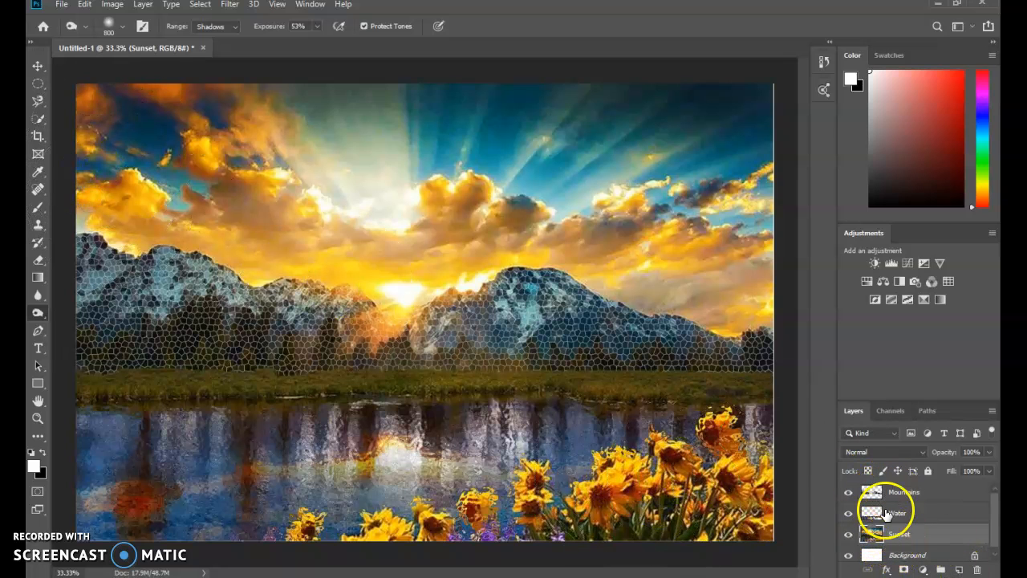
- Darken the water across the full image width on the Water layer with the same Burn settings
left_click(892, 513)
mouse_move(309, 431)
left_mouse_down()
mouse_move(167, 456)
mouse_move(133, 485)
mouse_move(105, 430)
mouse_move(125, 507)
mouse_move(194, 493)
mouse_move(222, 457)
mouse_move(334, 453)
mouse_move(398, 434)
left_mouse_up()
mouse_move(71, 413)
left_mouse_down()
mouse_move(157, 400)
mouse_move(815, 382)
left_mouse_up()
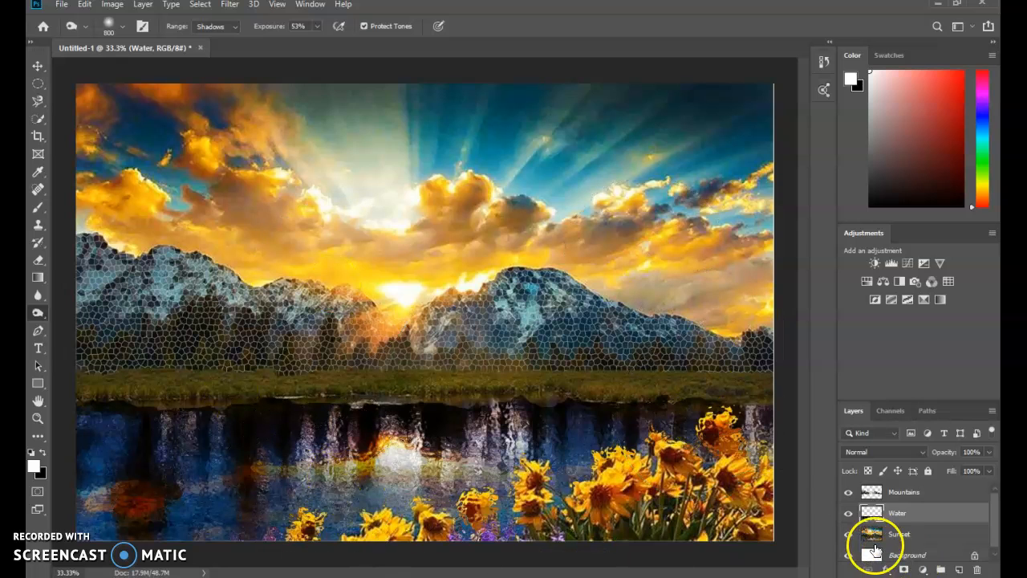
- Lighten the upper-right sky on the Sunset layer with the Dodge tool at brush size 700, Midtones range and 50% exposure
left_click(39, 316)
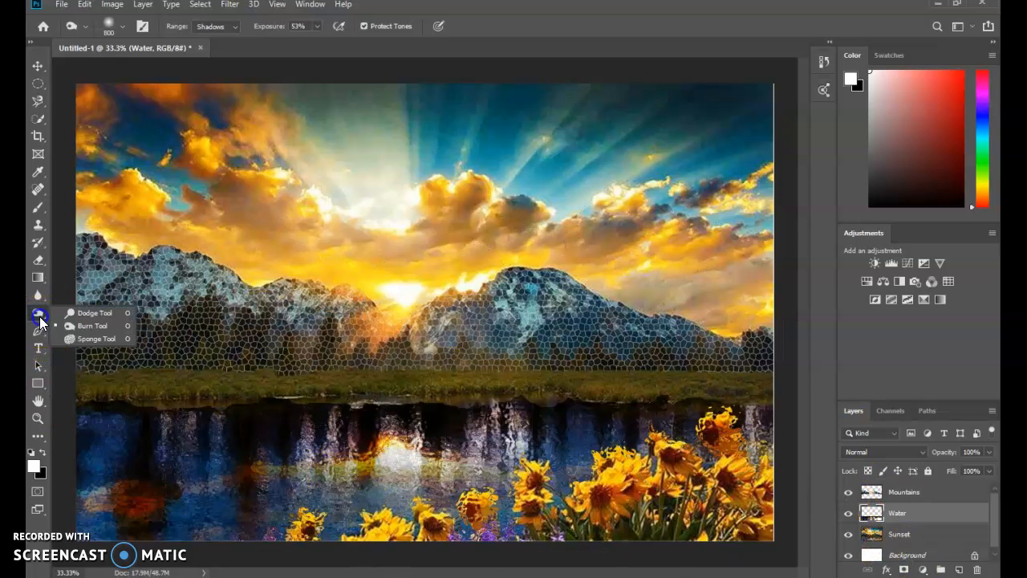
left_click(84, 313)
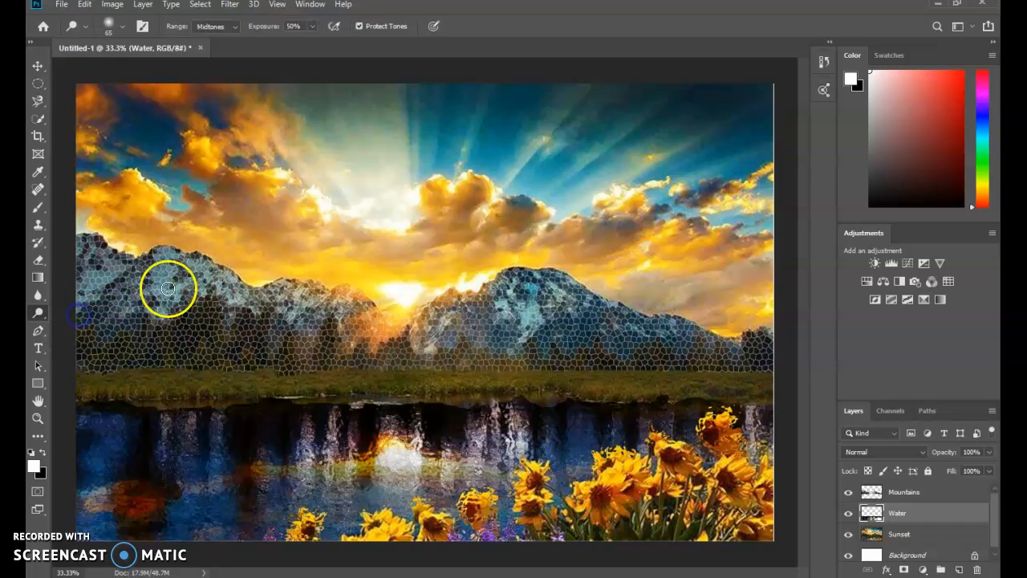
key("bracketright")
key("bracketright")
key("bracketright")
key("bracketright")
key("bracketright")
key("bracketright")
key("bracketright")
key("bracketright")
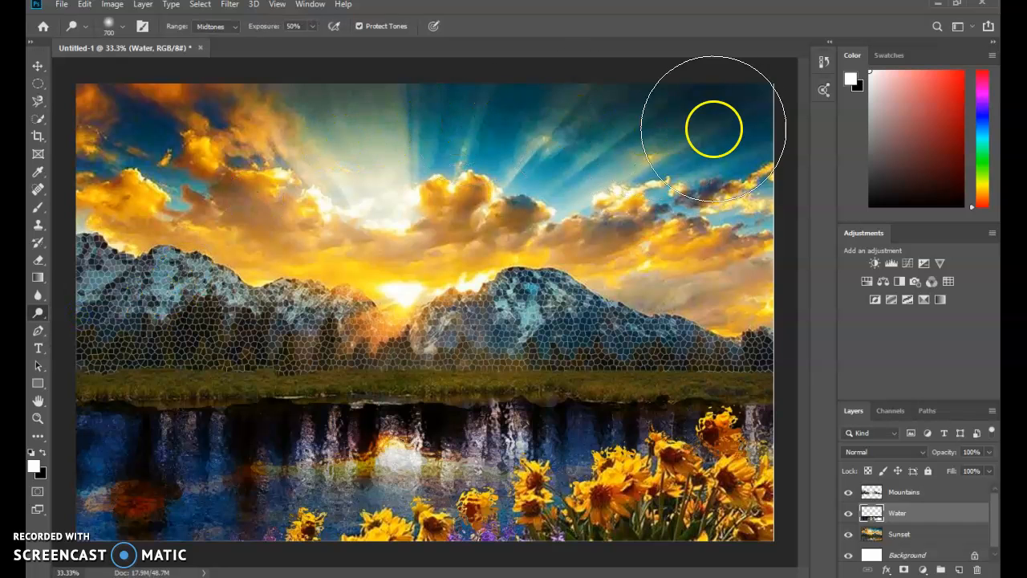
left_click(909, 536)
mouse_move(722, 169)
left_mouse_down()
mouse_move(738, 128)
mouse_move(191, 149)
mouse_move(223, 117)
mouse_move(772, 95)
left_mouse_up()
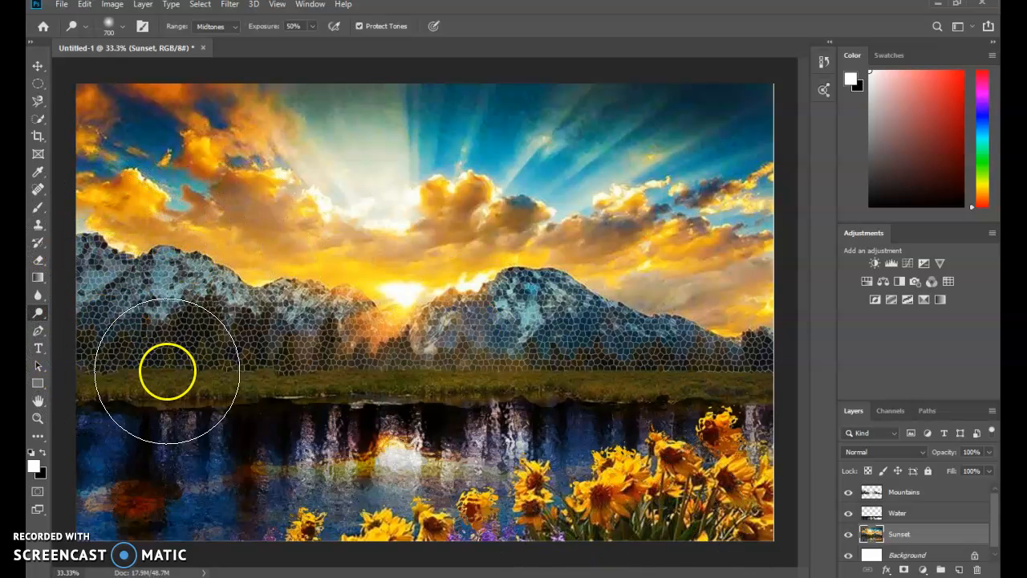
- Try cloning sampled sky and landscape over the right side of the Sunset layer with the Clone Stamp at size 500, and undo it
left_click(38, 225)
left_click(465, 185, "alt")
left_click(639, 178)
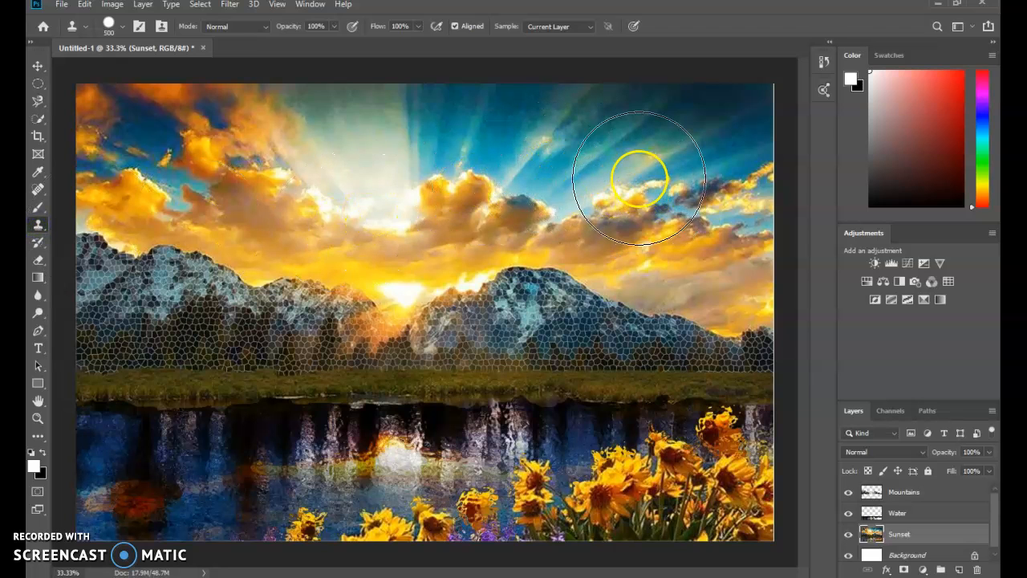
left_click(693, 395)
left_click(681, 381)
left_click(618, 172)
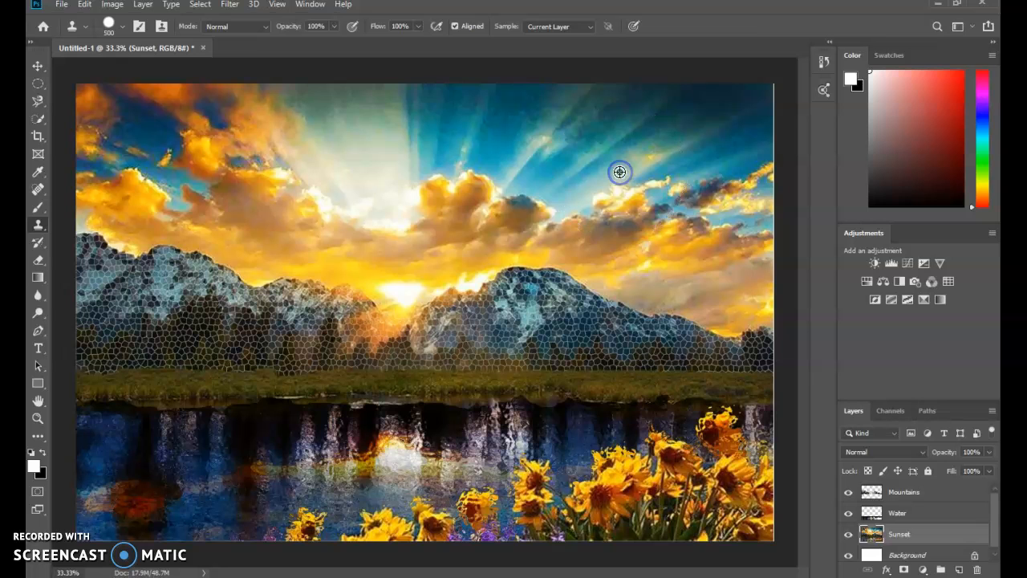
mouse_move(619, 171)
left_mouse_down()
mouse_move(471, 181)
mouse_move(549, 176)
left_mouse_up()
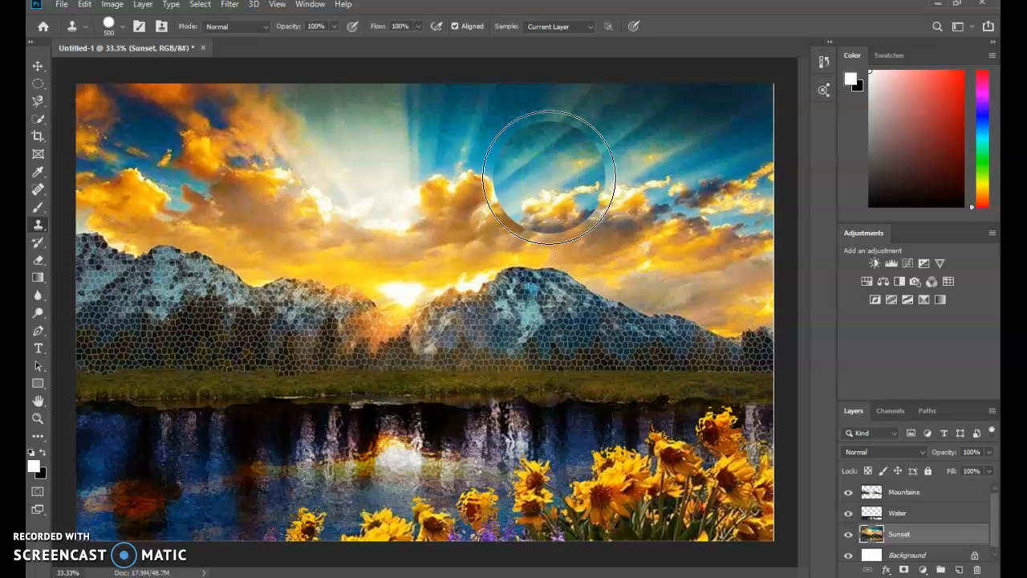
mouse_move(549, 176)
left_mouse_down()
mouse_move(596, 173)
mouse_move(657, 122)
mouse_move(732, 107)
mouse_move(646, 103)
mouse_move(758, 165)
mouse_move(749, 183)
mouse_move(677, 181)
mouse_move(655, 192)
mouse_move(680, 215)
mouse_move(722, 227)
mouse_move(740, 259)
mouse_move(585, 292)
mouse_move(738, 315)
mouse_move(801, 357)
mouse_move(611, 359)
mouse_move(561, 422)
mouse_move(727, 488)
mouse_move(557, 540)
left_mouse_up()
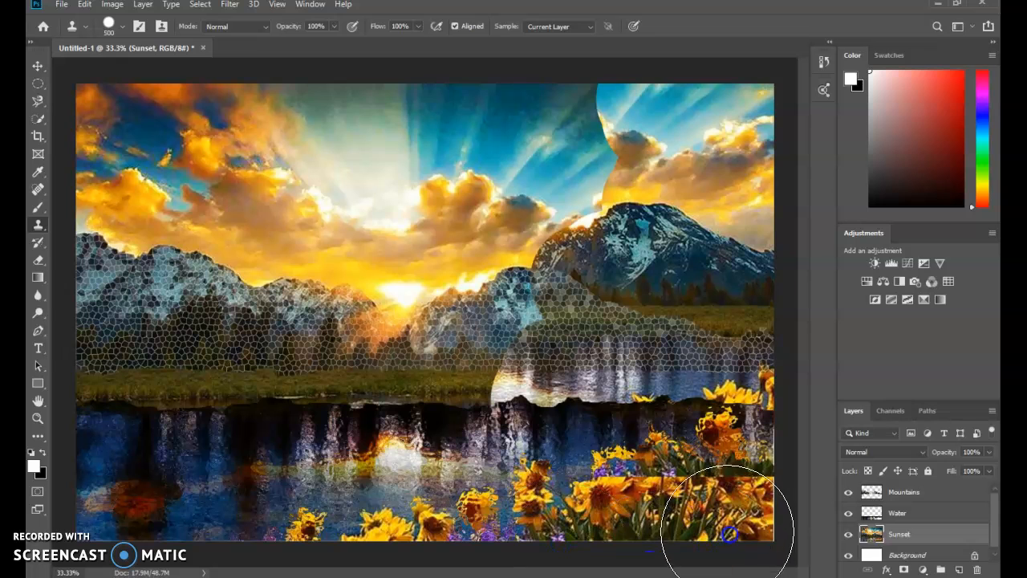
key("ctrl+z")
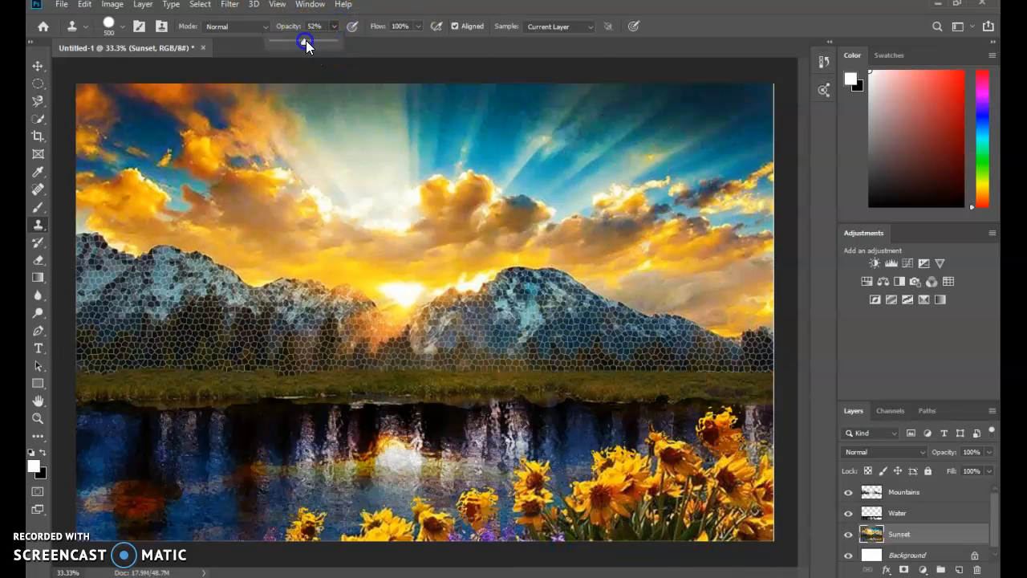
- Reduce the Clone Stamp opacity to 52% and stamp a 417 px splatter brush onto the upper-right sky
mouse_move(752, 119)
left_mouse_down()
mouse_move(725, 138)
mouse_move(761, 175)
mouse_move(757, 195)
mouse_move(726, 199)
mouse_move(714, 131)
mouse_move(700, 129)
mouse_move(693, 170)
mouse_move(674, 175)
mouse_move(670, 162)
mouse_move(706, 184)
mouse_move(671, 142)
mouse_move(728, 113)
mouse_move(750, 127)
mouse_move(753, 141)
mouse_move(727, 150)
mouse_move(687, 111)
left_mouse_up()
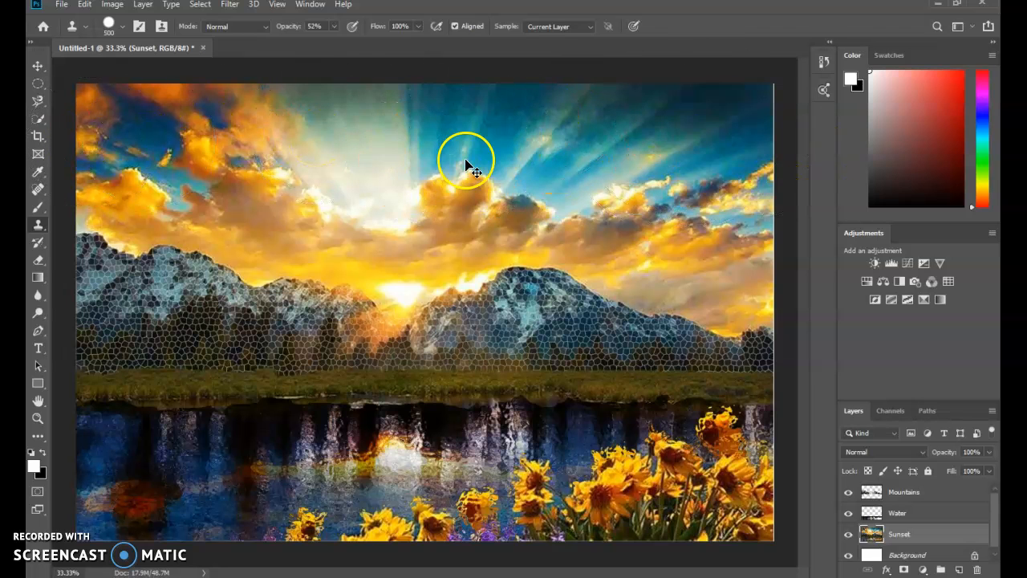
left_click(121, 29)
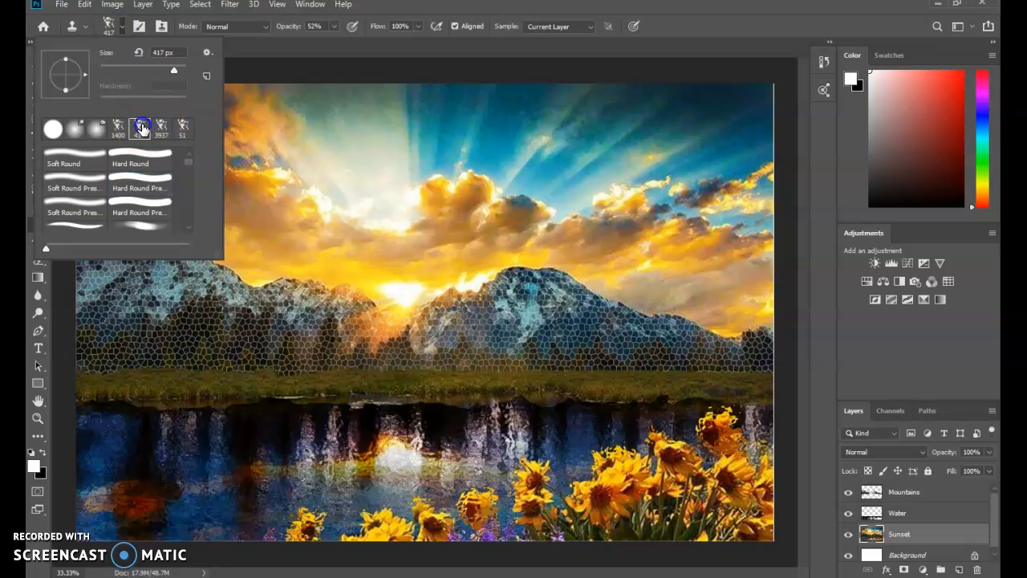
left_click(727, 155)
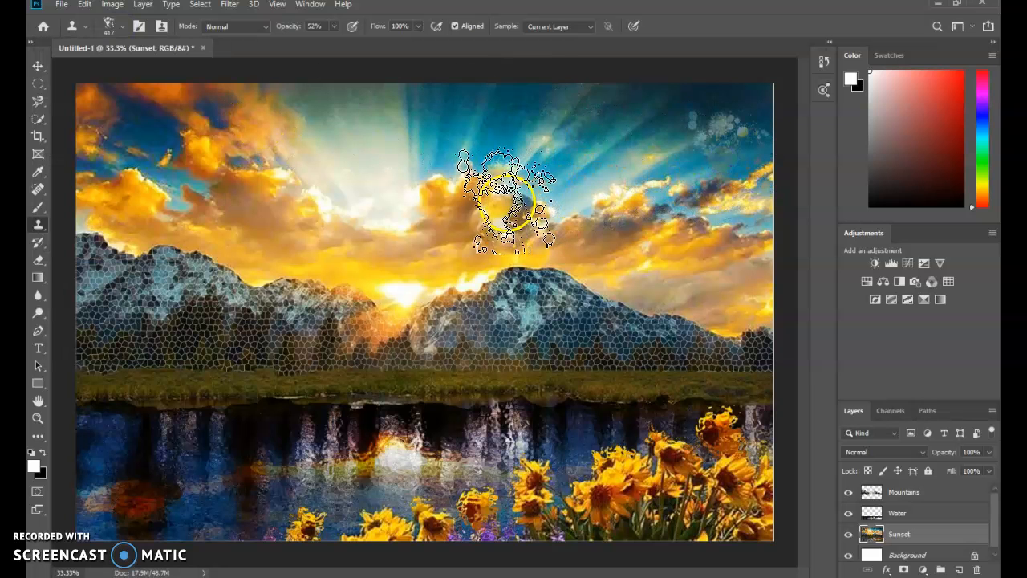
- Enlarge the Clone Stamp splatter brush to 1200 px and stamp it over the centre and left of the sky on the Sunset layer
key("bracketright")
key("bracketright")
key("bracketright")
key("bracketright")
key("bracketright")
key("bracketright")
key("bracketright")
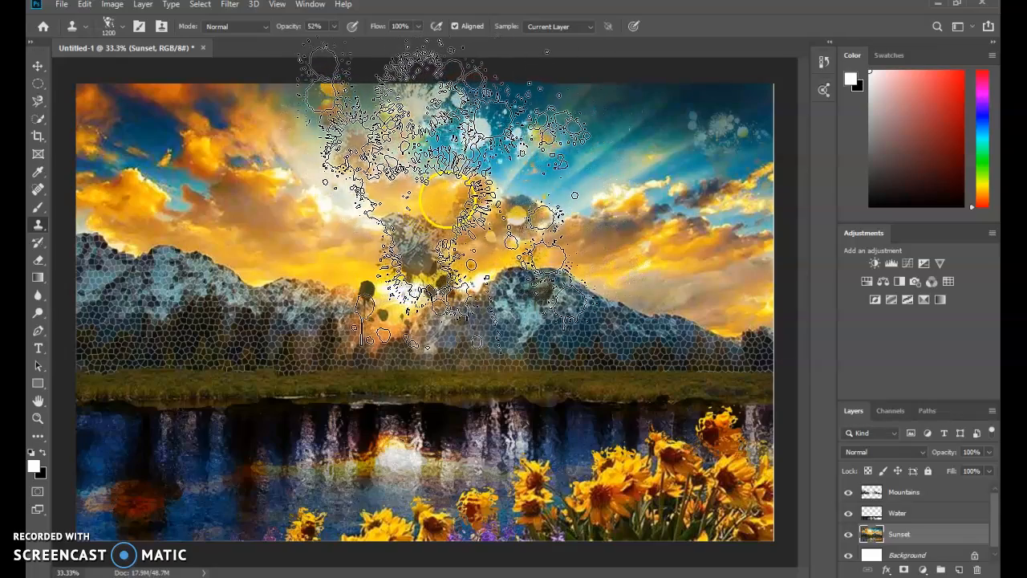
key("bracketright")
left_click(539, 173)
left_click(233, 169)
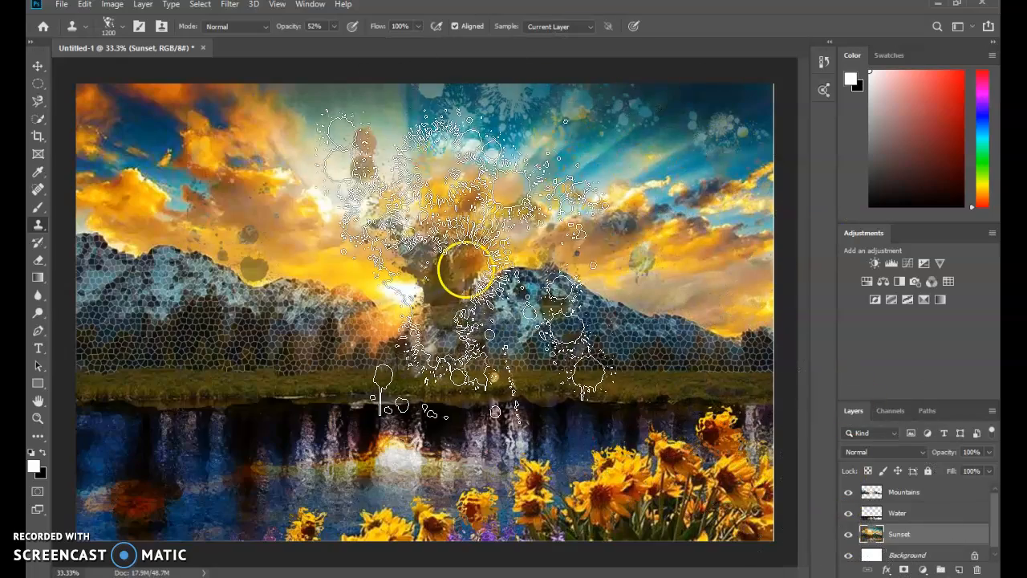
- Set the Clone Stamp mode to Color Burn and stamp splatters on the upper sky, grassy shoreline and water of the Sunset layer
left_click(259, 26)
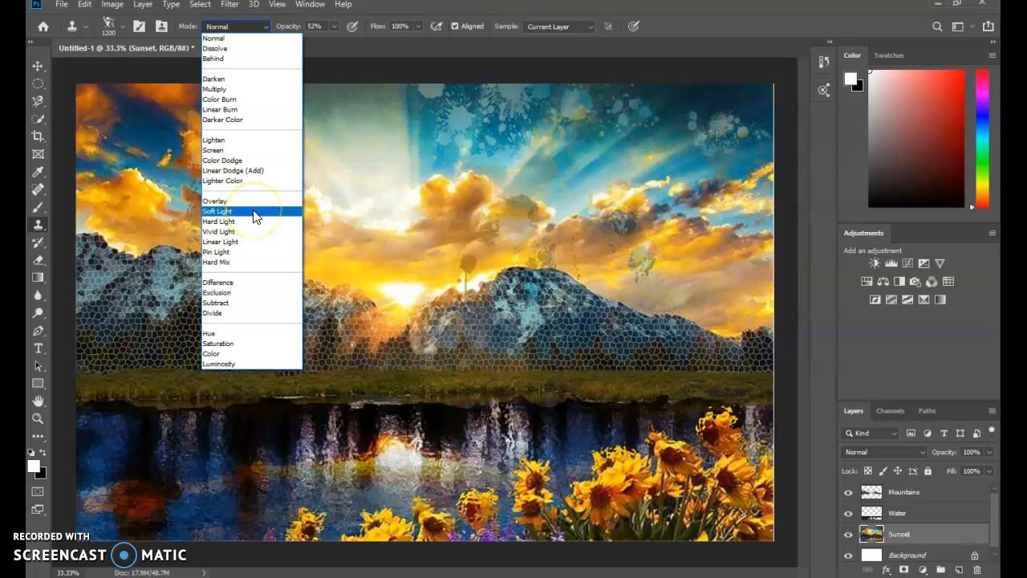
left_click(235, 101)
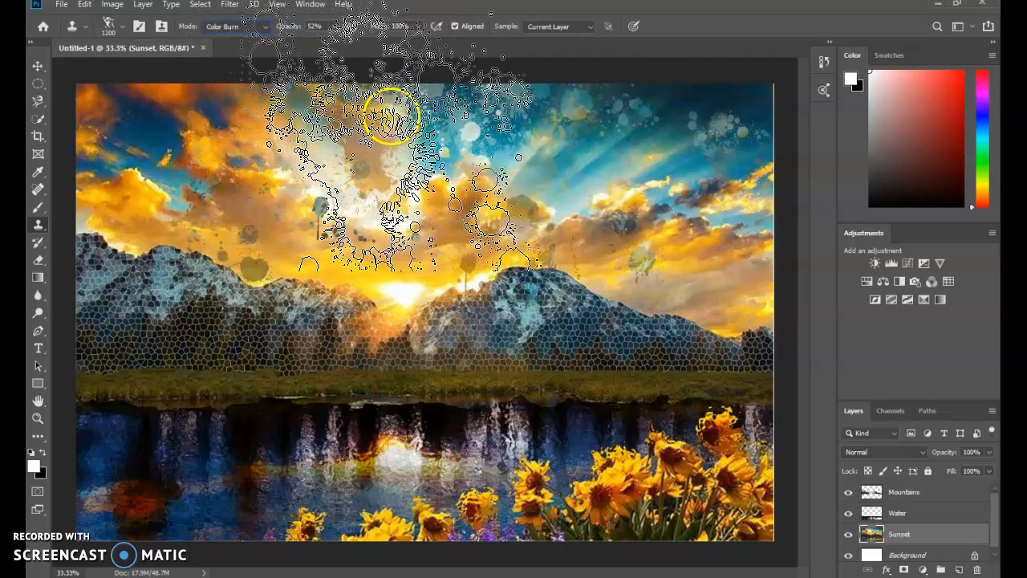
left_click(391, 117)
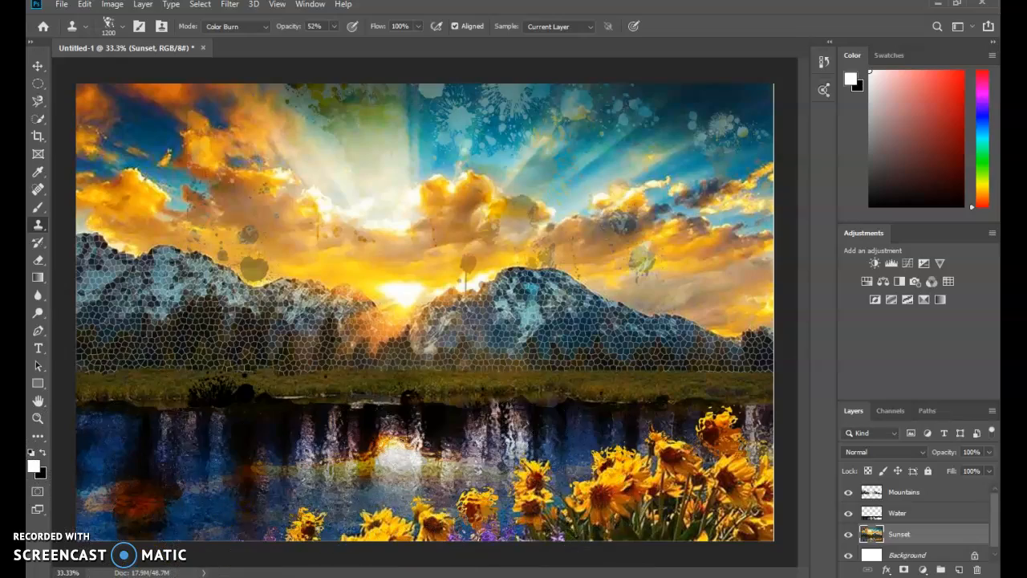
left_click(548, 423)
left_click(354, 445)
left_click(125, 450)
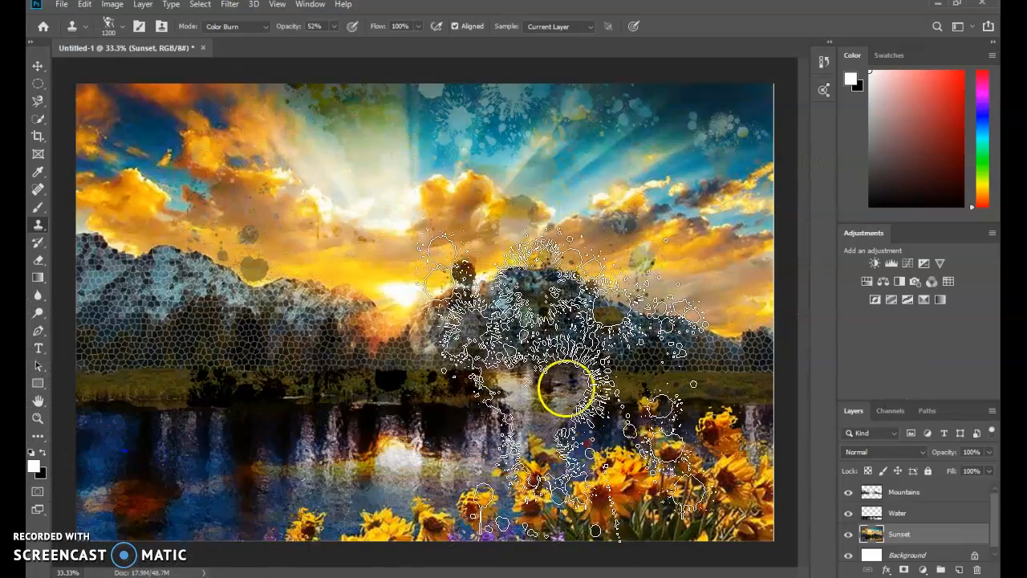
- Add an Invert adjustment layer directly above the Mountains layer
left_click_drag(995, 504, 989, 525)
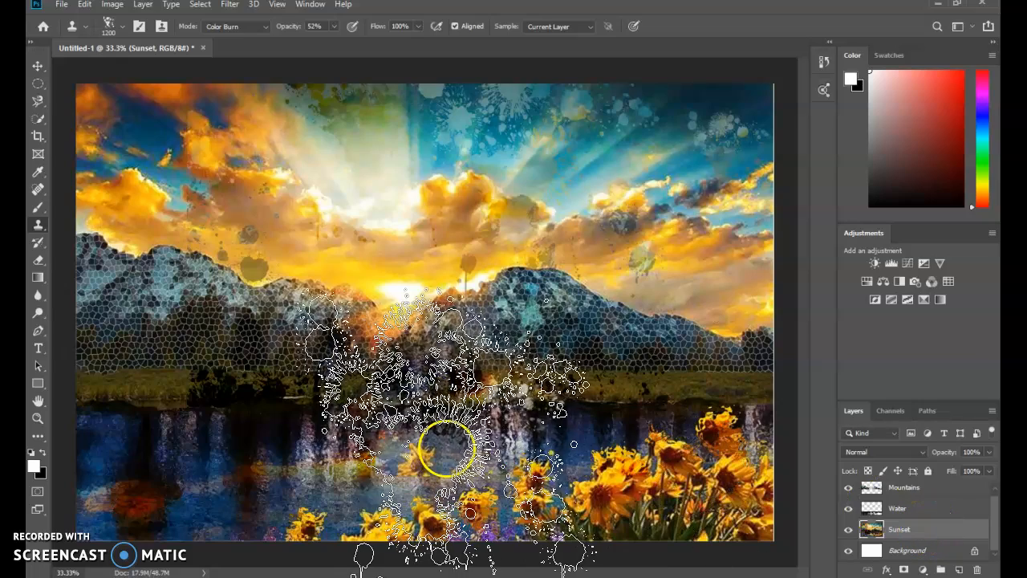
left_click(875, 488)
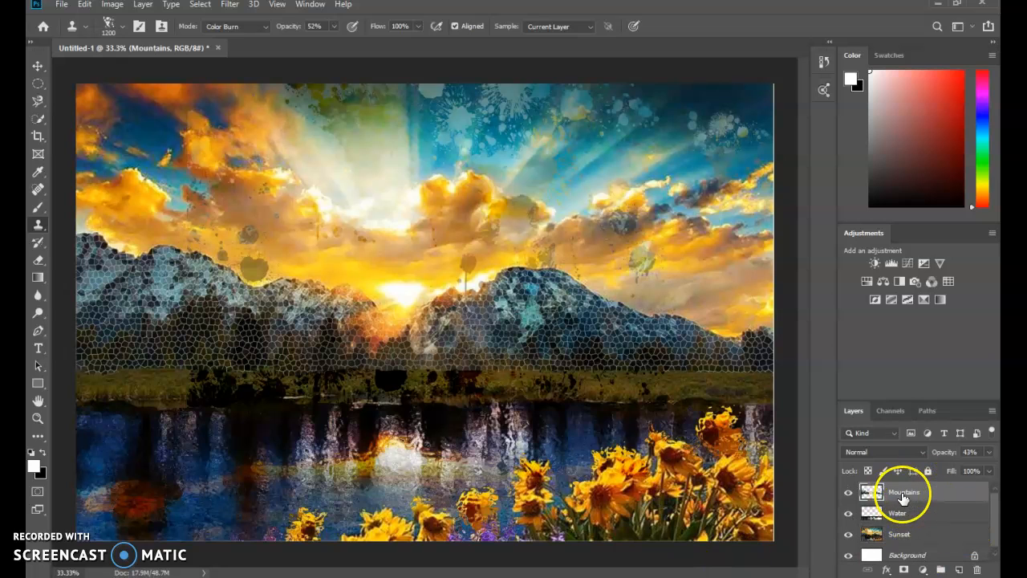
left_click(928, 570)
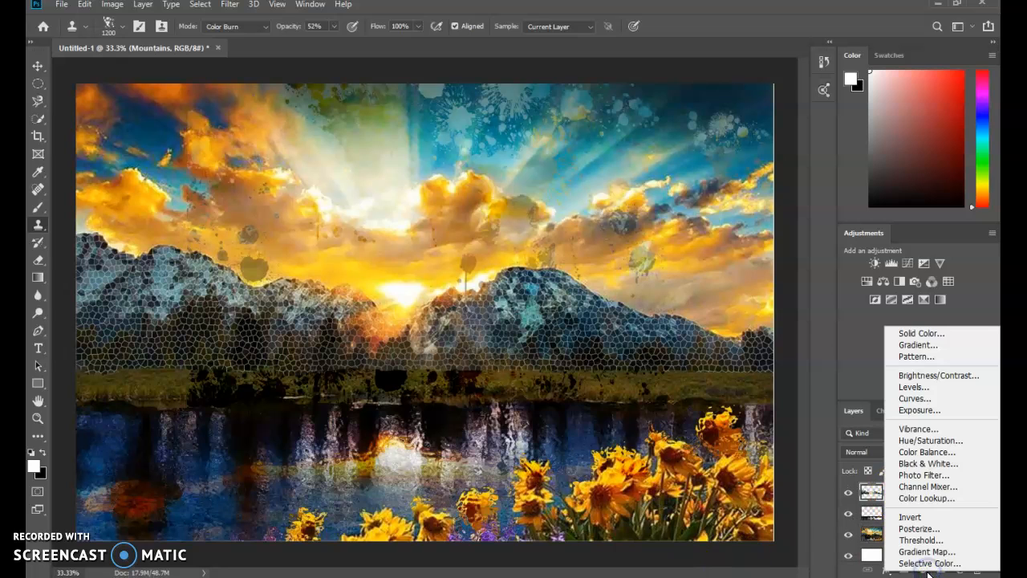
left_click(947, 522)
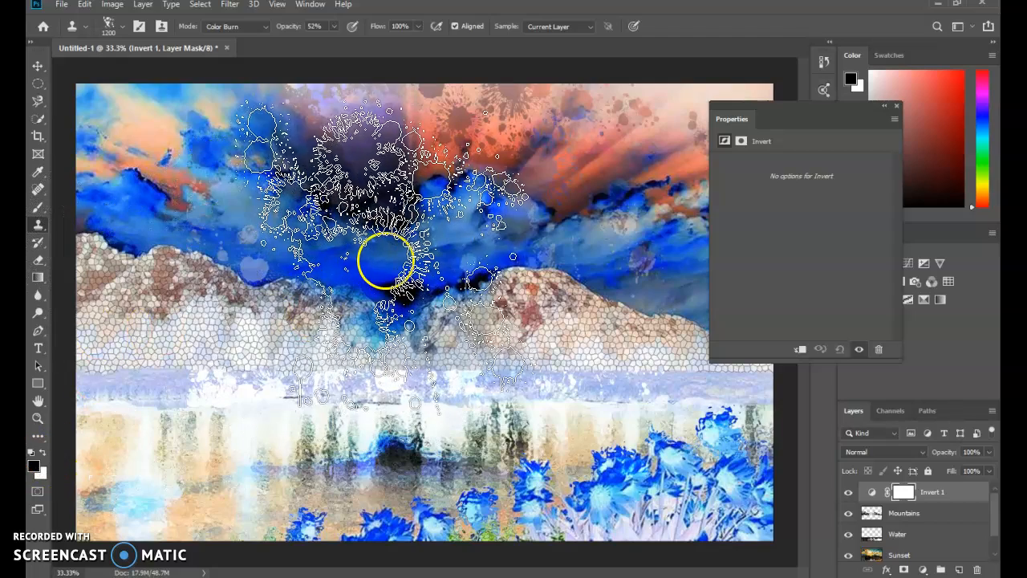
- Try cloning onto the Invert layer mask with the Clone Stamp in Normal mode
left_click(266, 31)
left_click(231, 39)
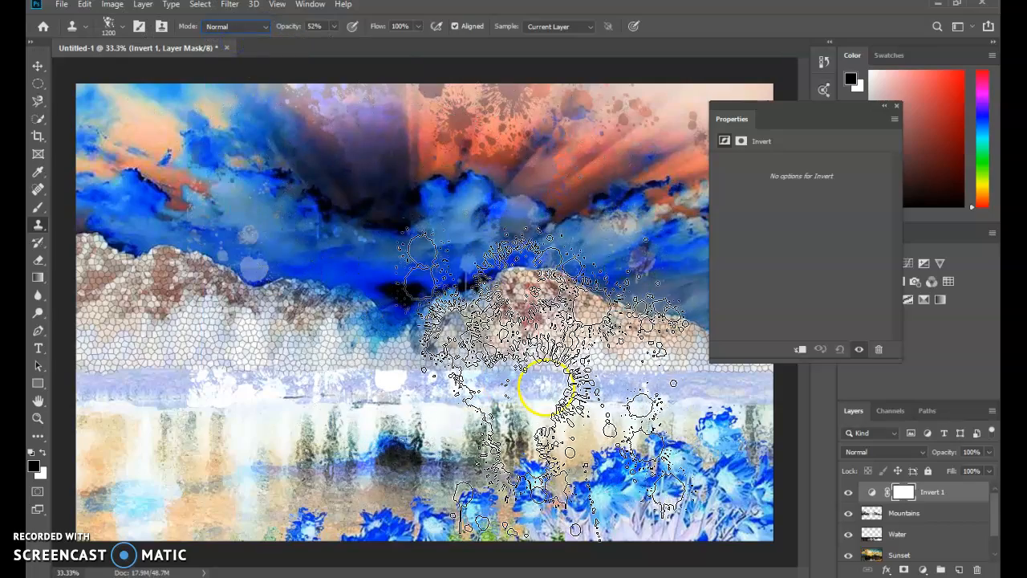
left_click(645, 421)
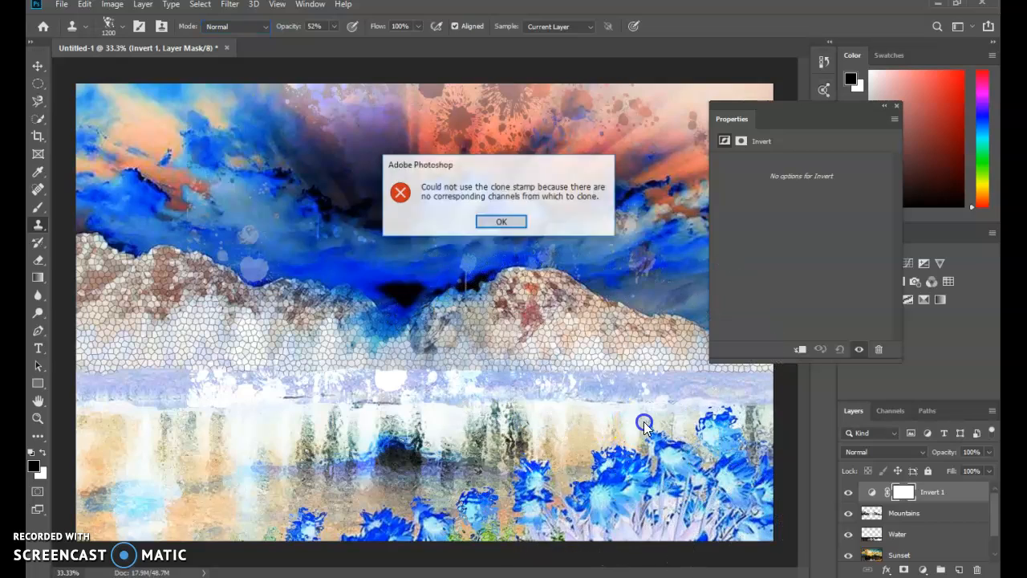
left_click(503, 224)
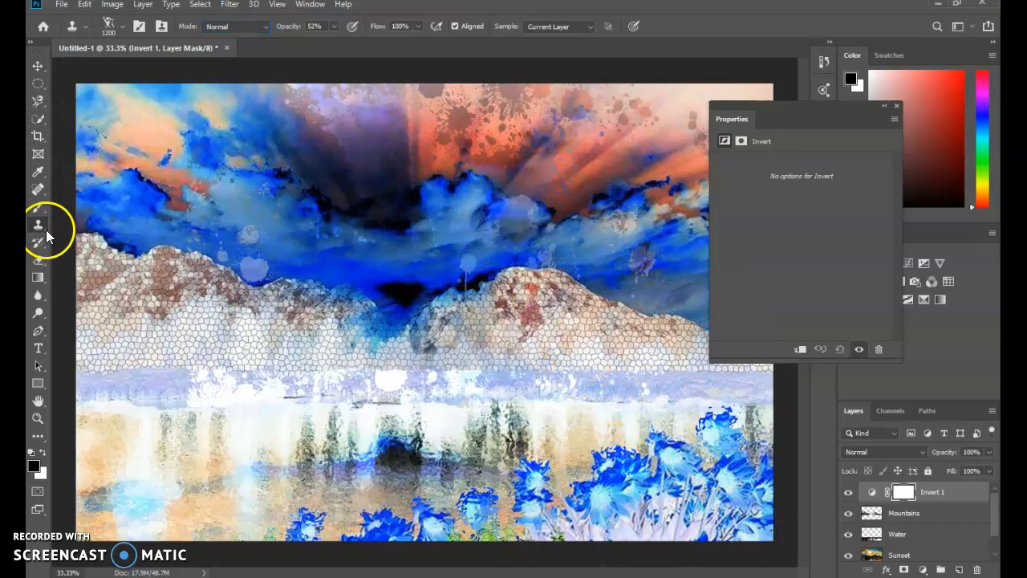
- Switch to the Brush tool and choose the splatter brush tip
key("b")
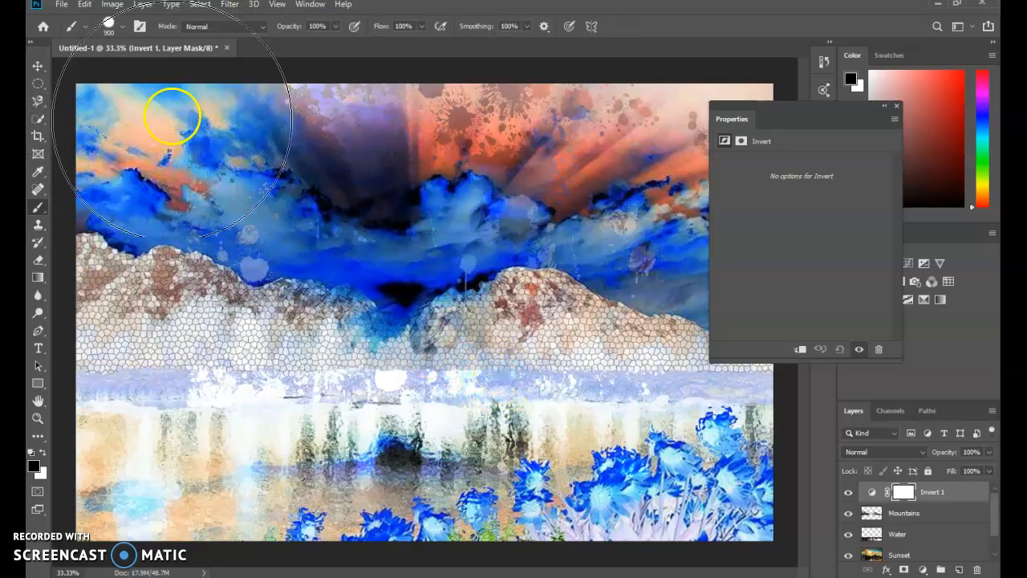
left_click(124, 28)
left_click(161, 136)
- Paint black 1400 px splatters on the Invert mask across the mountains, water and flowers
left_click(564, 409)
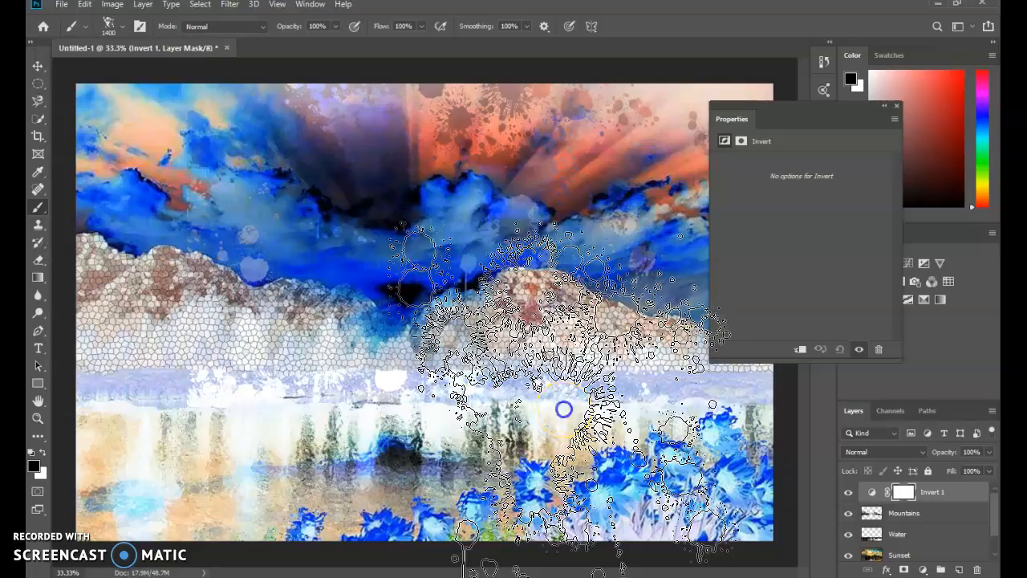
left_click(564, 409)
left_click(543, 394)
mouse_move(587, 380)
left_mouse_down()
mouse_move(148, 392)
mouse_move(609, 403)
mouse_move(302, 347)
mouse_move(126, 439)
mouse_move(576, 411)
mouse_move(67, 377)
mouse_move(426, 400)
mouse_move(662, 470)
mouse_move(147, 426)
mouse_move(142, 509)
mouse_move(229, 453)
mouse_move(856, 550)
mouse_move(722, 453)
mouse_move(421, 433)
mouse_move(193, 508)
left_mouse_up()
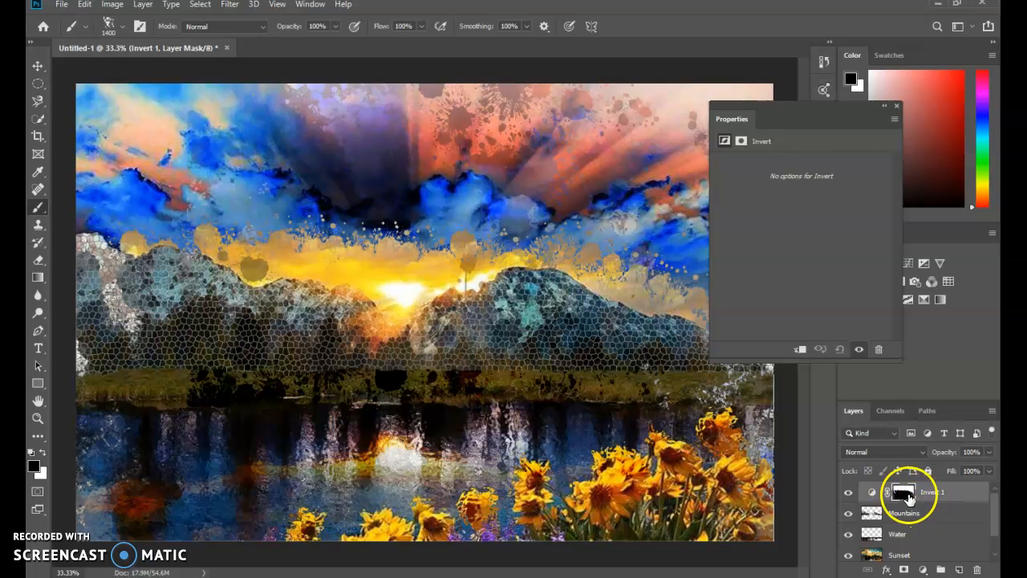
- Try stamping black splatters over the inverted sky on the Invert mask, and undo them
scroll(873, 555, "down", 1)
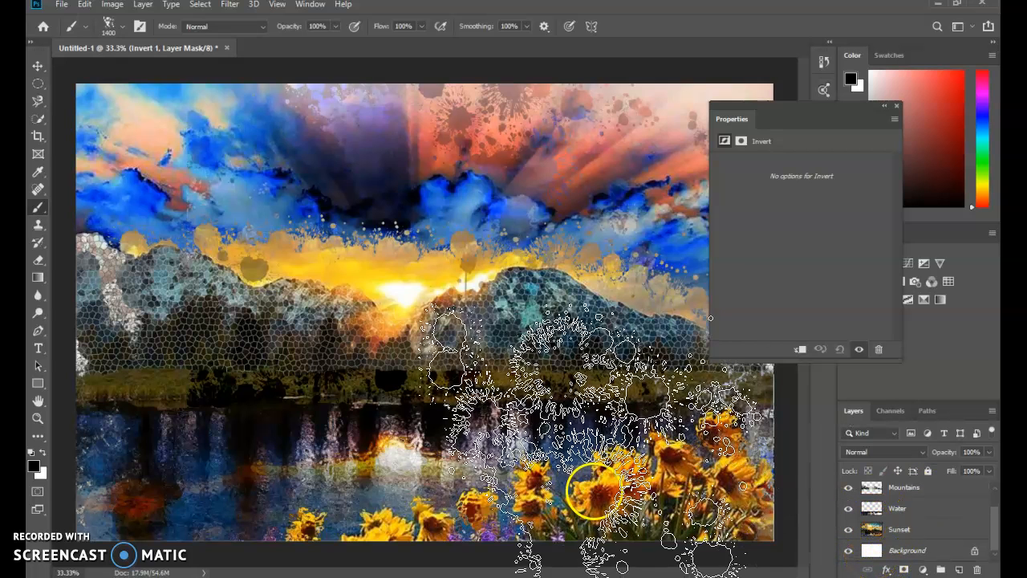
left_click(537, 301)
left_click(426, 362)
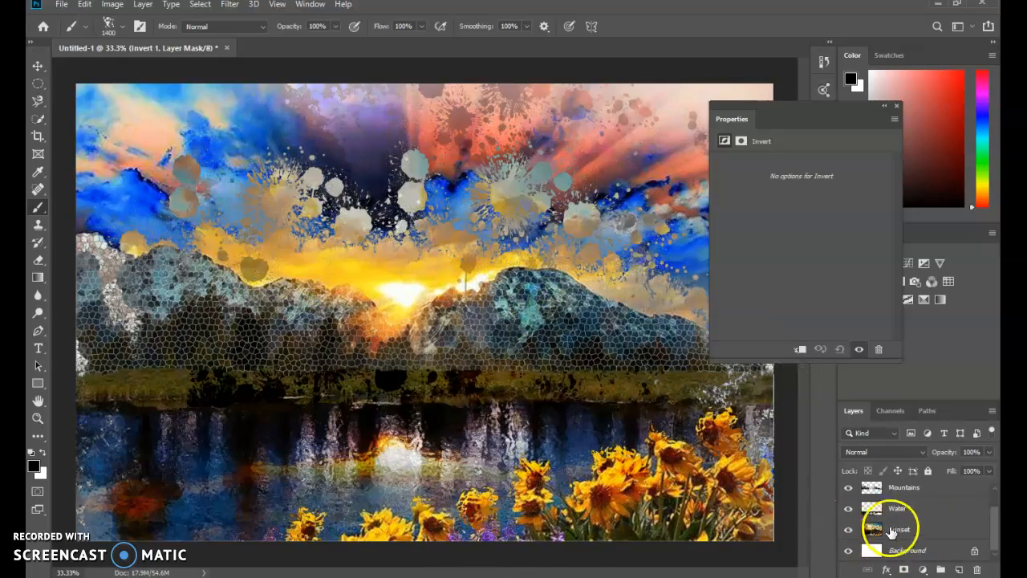
left_click(642, 176)
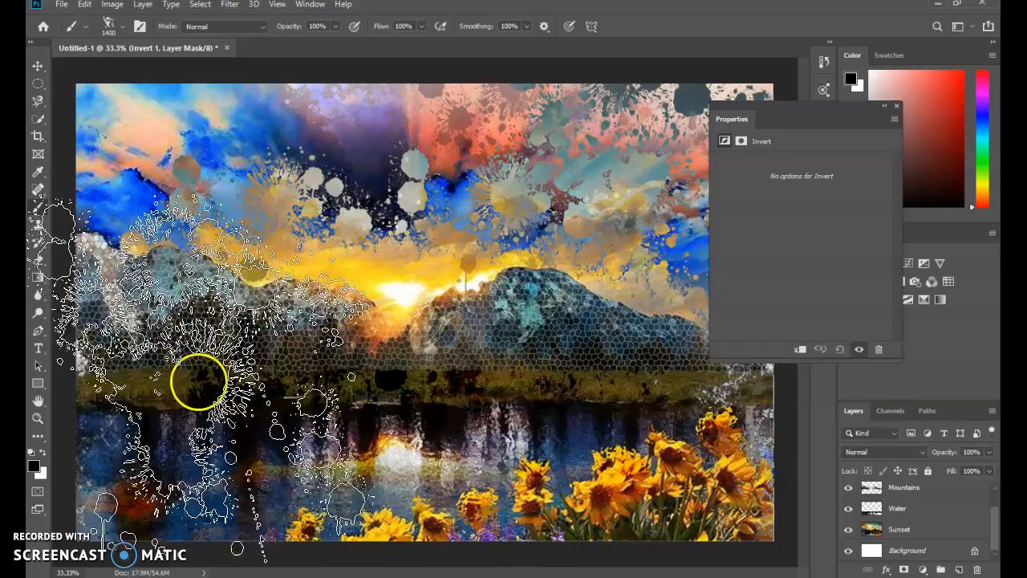
key("ctrl+z")
key("ctrl+z")
key("ctrl+z")
key("ctrl+z")
key("ctrl+z")
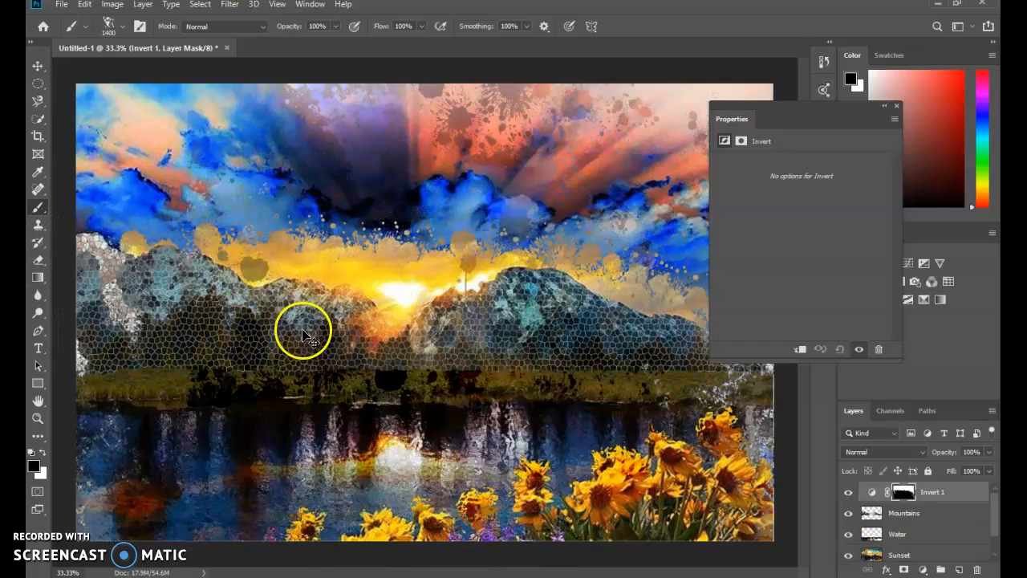
- Try stamping a black 2100 px splatter over the image centre on the Invert mask, and undo it
mouse_move(303, 335)
left_mouse_down()
mouse_move(91, 303)
mouse_move(141, 326)
mouse_move(290, 294)
mouse_move(303, 312)
mouse_move(386, 339)
mouse_move(378, 293)
mouse_move(422, 366)
mouse_move(349, 372)
mouse_move(318, 408)
mouse_move(373, 448)
mouse_move(398, 490)
mouse_move(425, 480)
left_mouse_up()
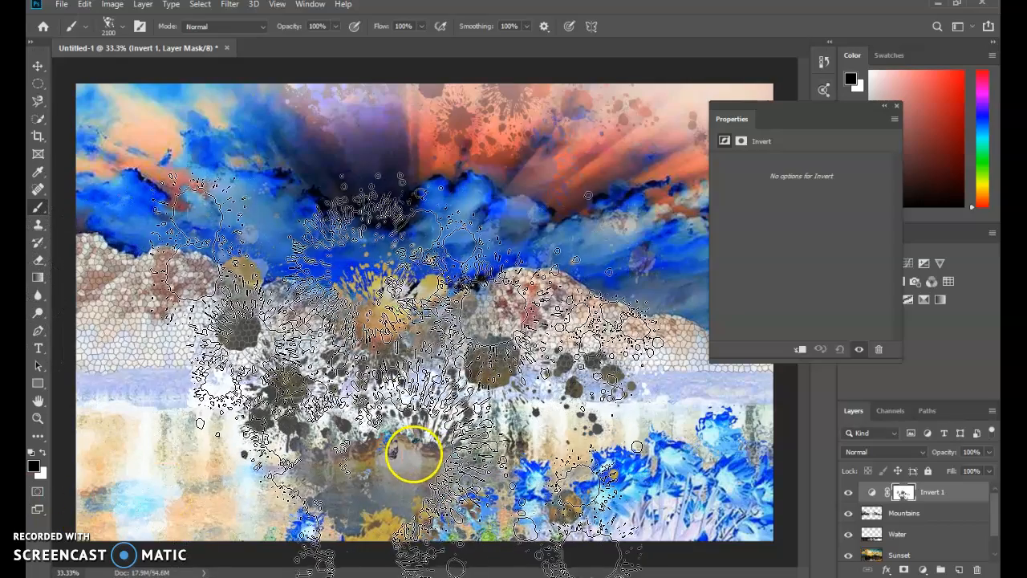
left_click(422, 480)
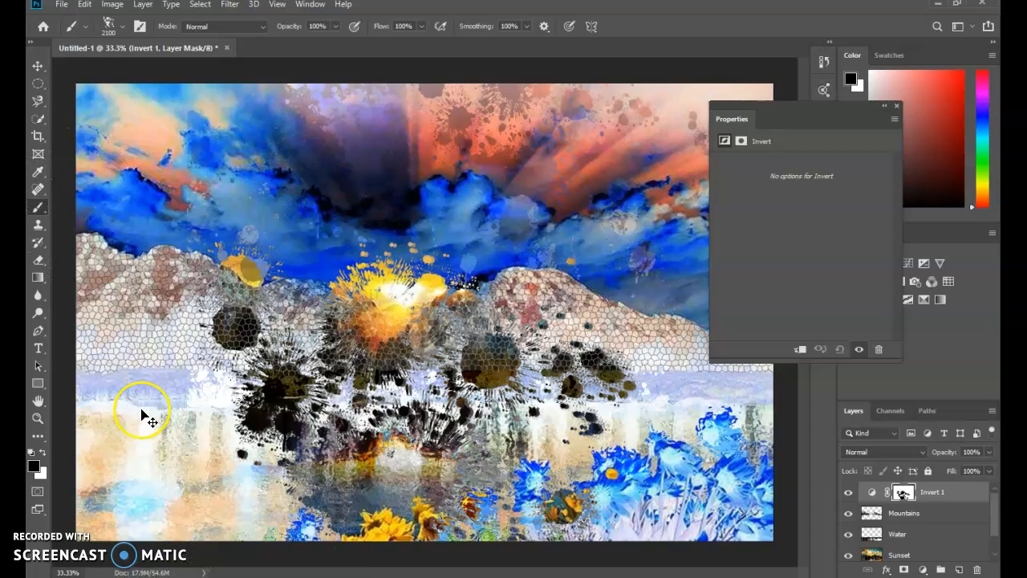
key("ctrl+z")
key("ctrl+z")
key("ctrl+z")
key("ctrl+z")
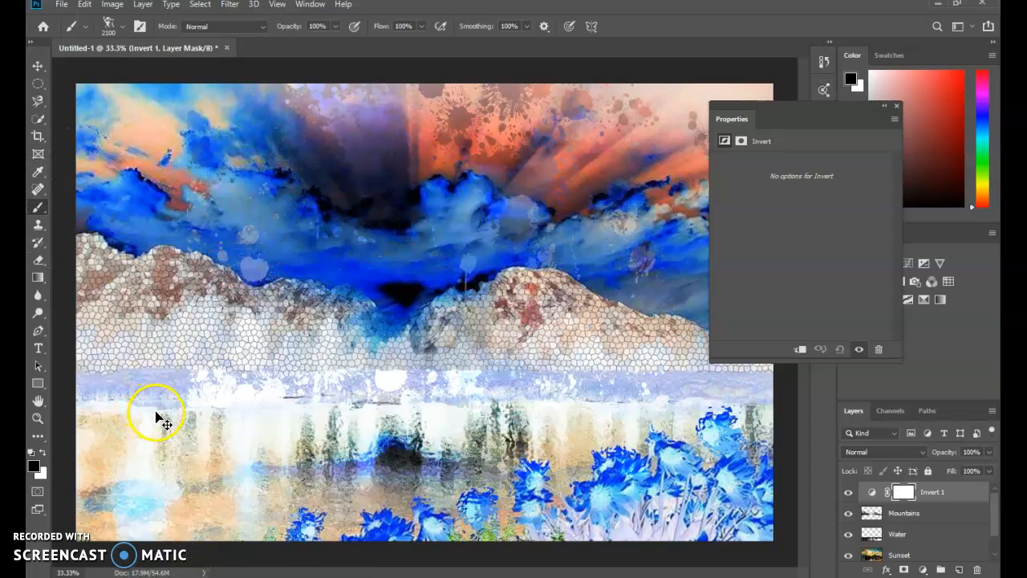
- Stamp black 2100 px splatters on the Invert mask over the centre, right side, lower corners and upper-left sky
left_click(378, 337)
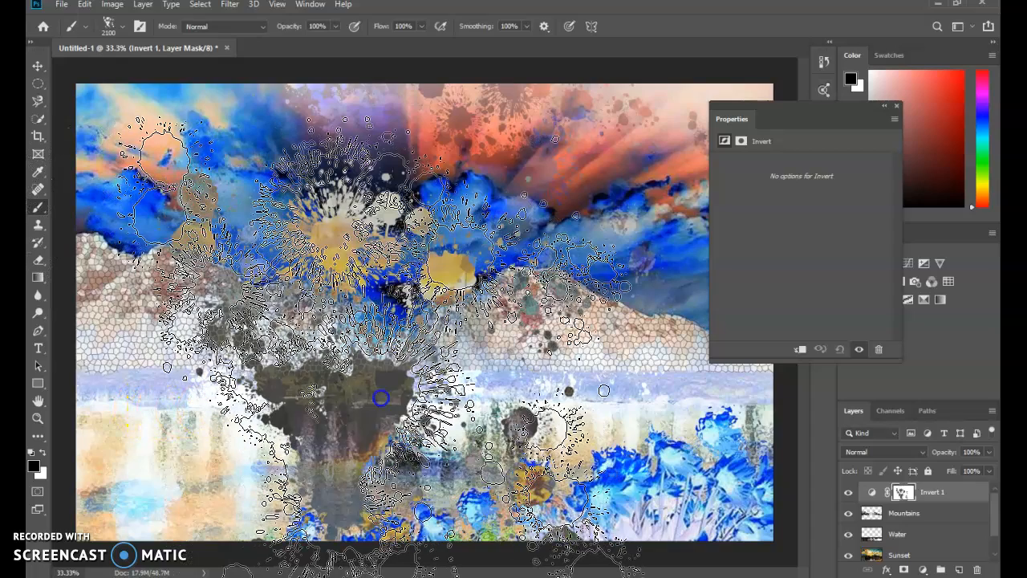
left_click(379, 337)
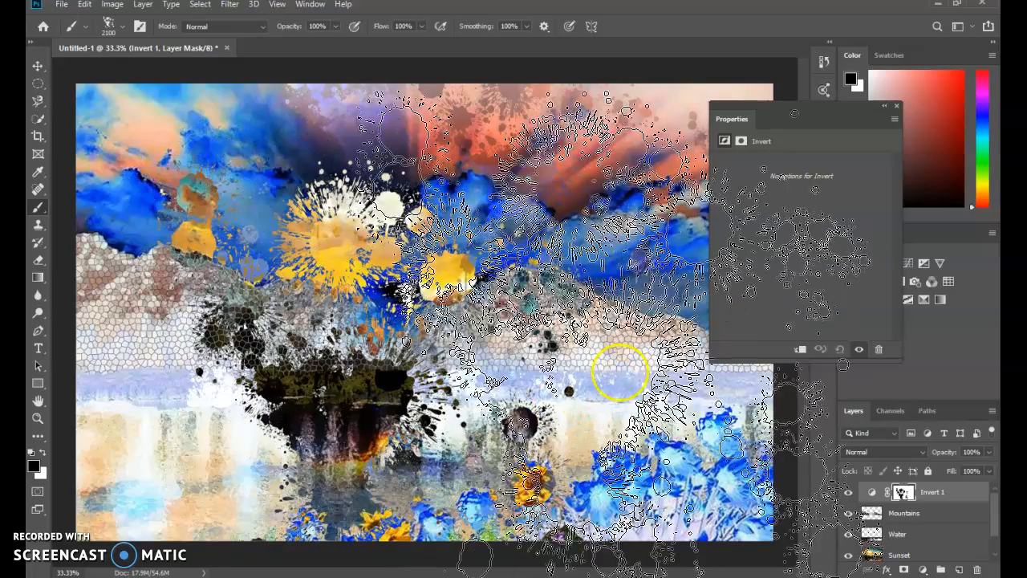
left_click(660, 296)
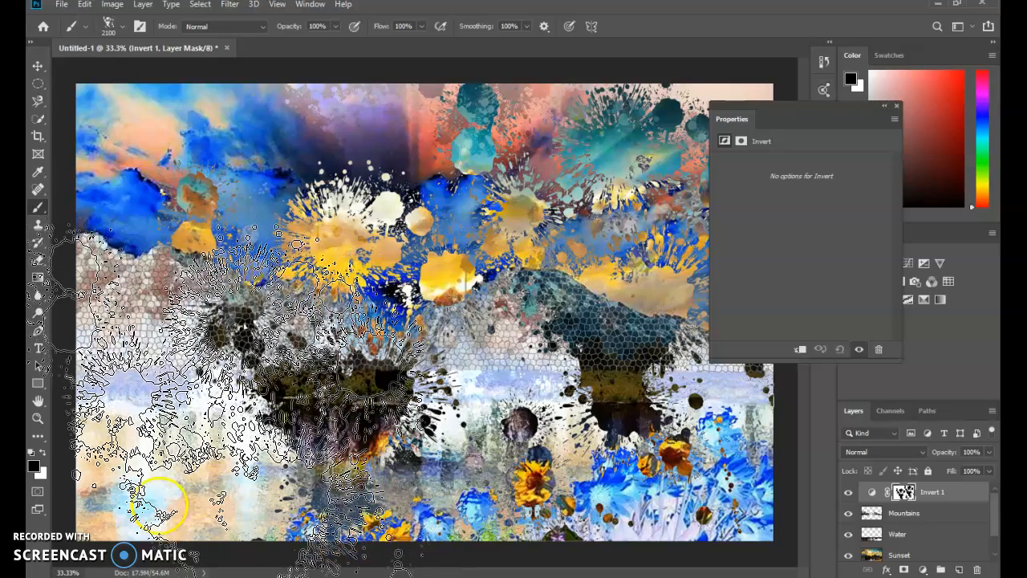
left_click(160, 506)
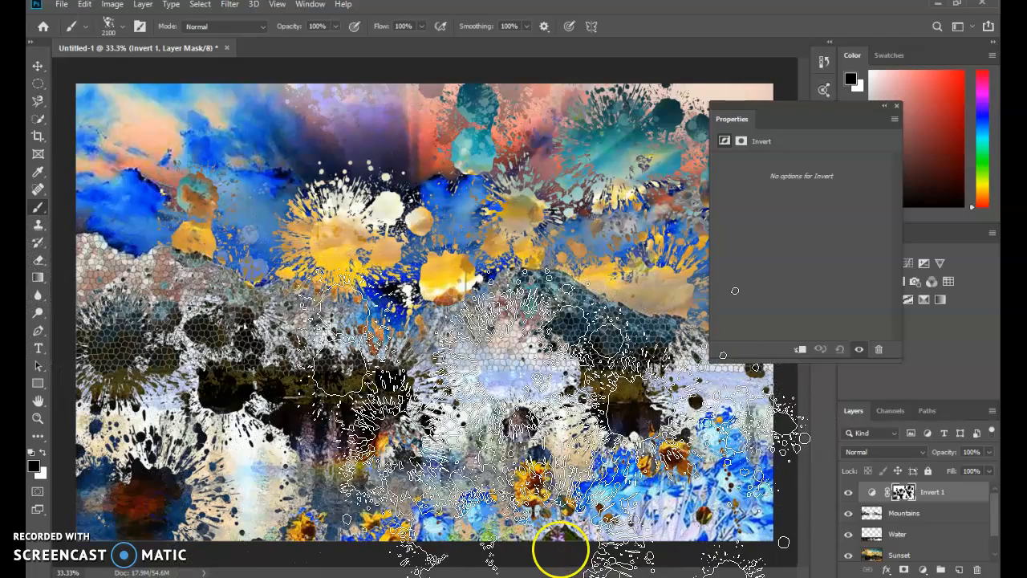
left_click(551, 554)
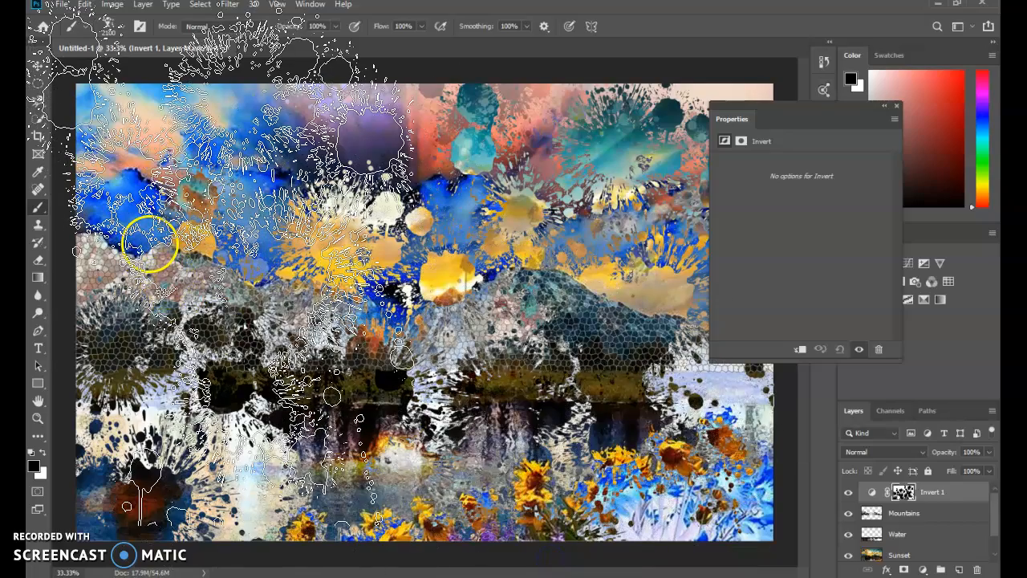
left_click(149, 245)
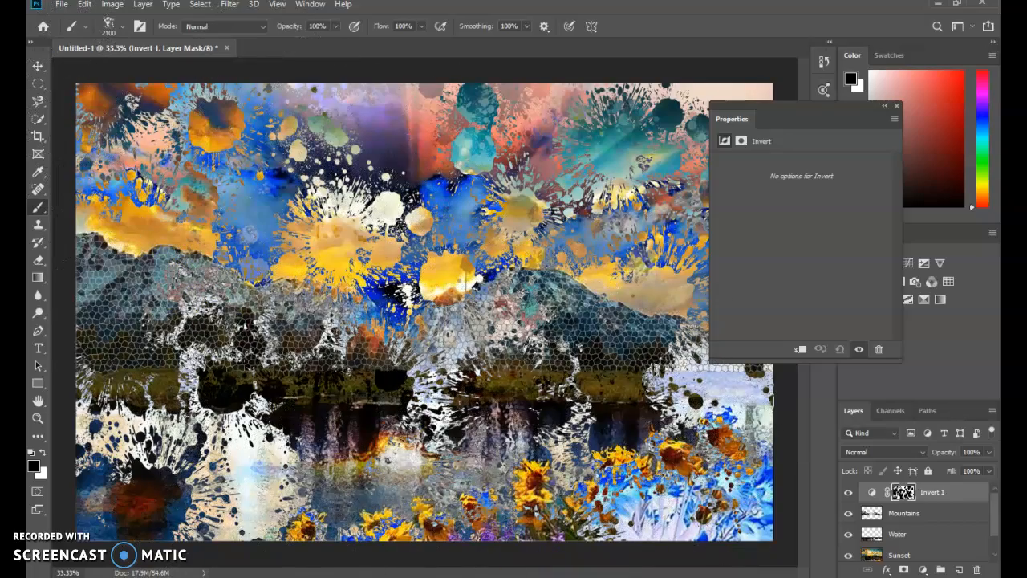
- Swap the foreground colour to white and paint 2100 px splatters on the Invert mask across the mountains and water
left_click(895, 492, "ctrl")
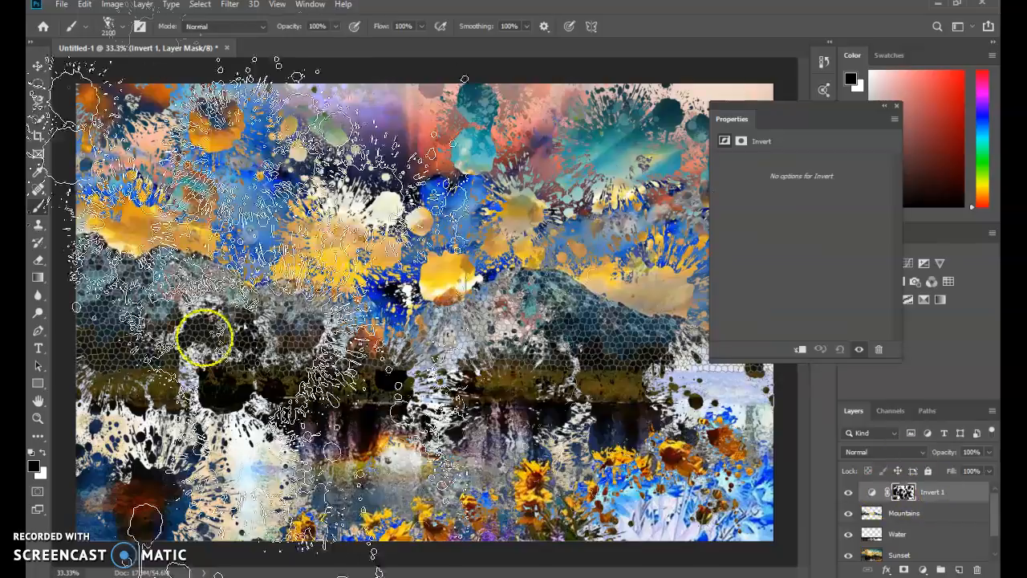
left_click_drag(160, 384, 656, 543)
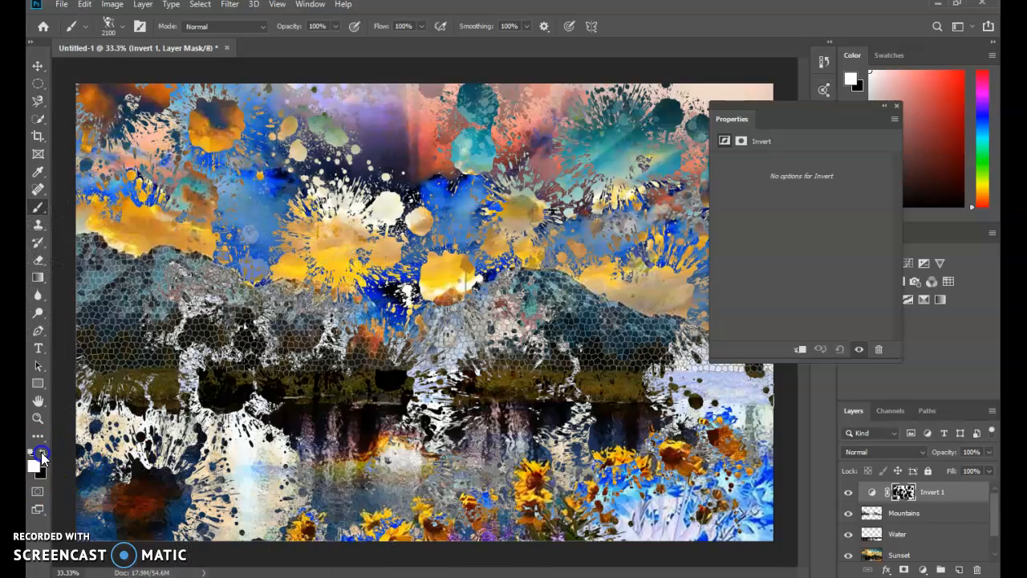
left_click(264, 408)
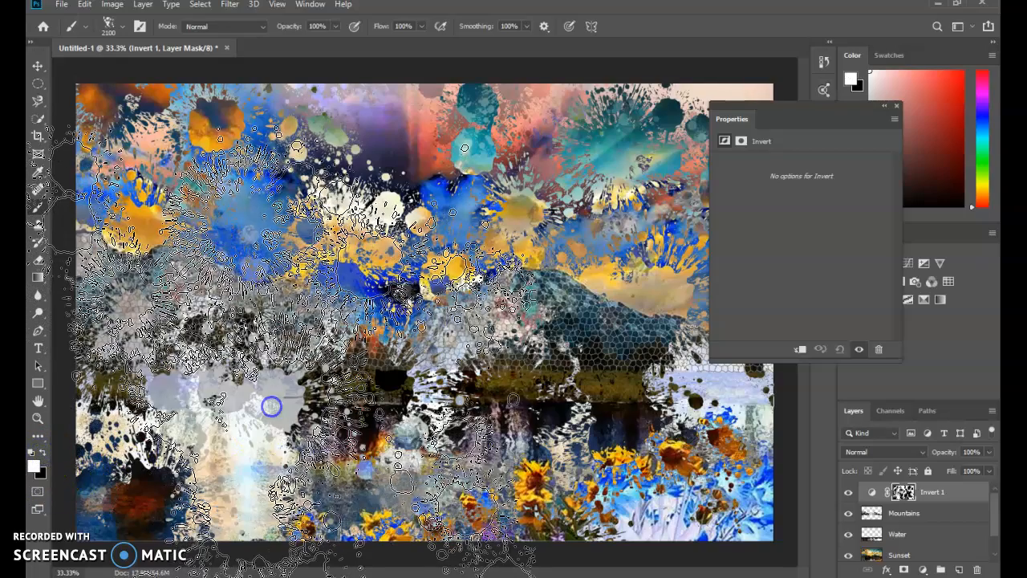
mouse_move(271, 406)
left_mouse_down()
mouse_move(528, 486)
mouse_move(557, 361)
mouse_move(601, 341)
mouse_move(733, 470)
mouse_move(725, 485)
left_mouse_up()
- Select a large circle over the image centre, paint it white on the Invert mask, and repaint it black
key("ctrl+d")
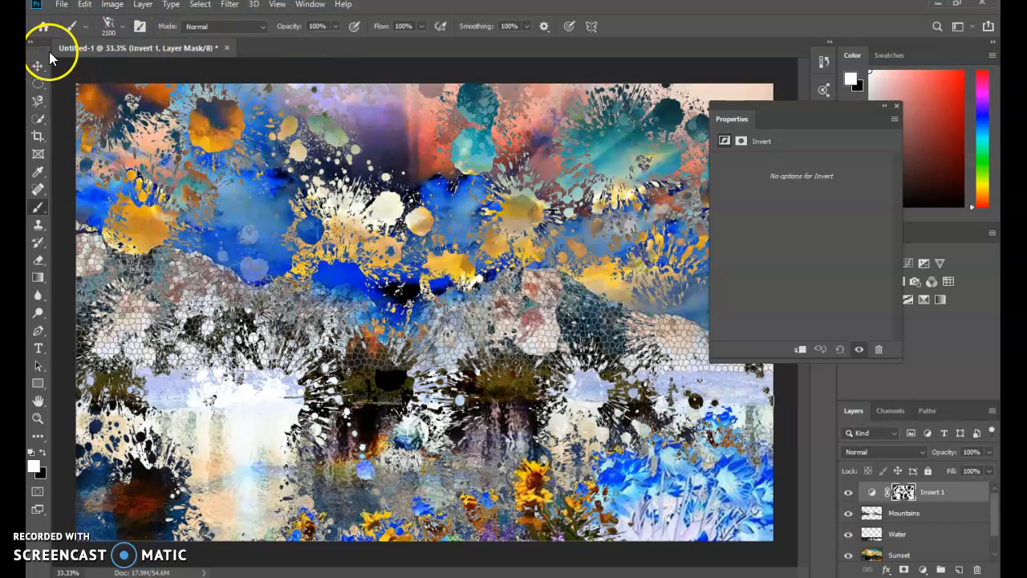
left_click(38, 84)
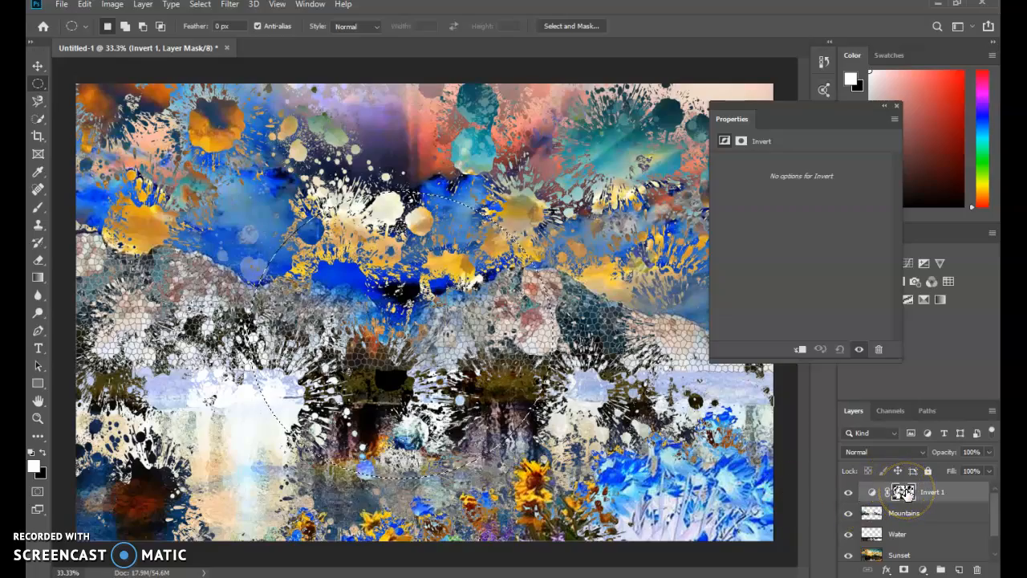
key("b")
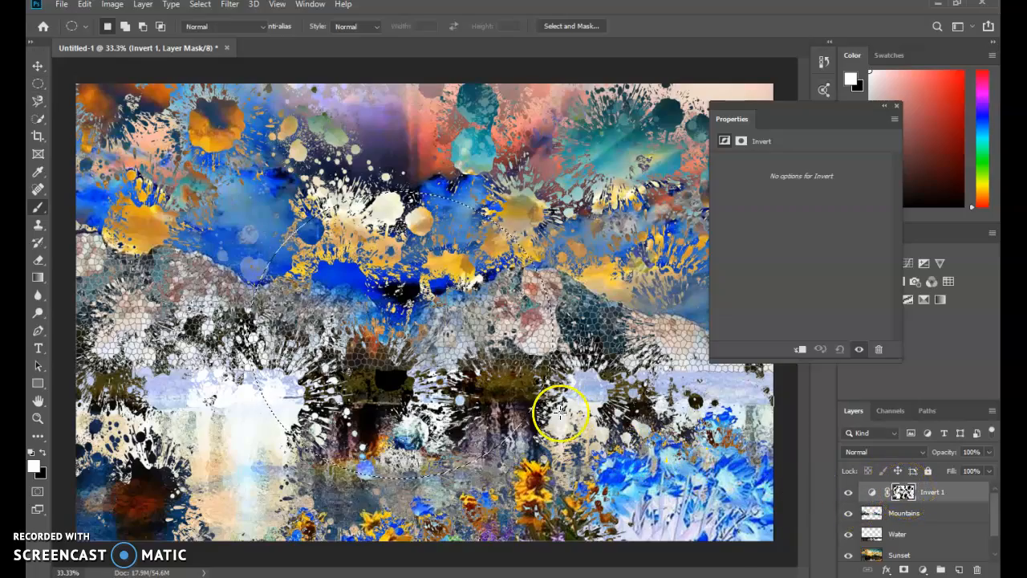
mouse_move(301, 285)
left_mouse_down()
mouse_move(488, 389)
mouse_move(449, 200)
mouse_move(348, 238)
mouse_move(356, 348)
mouse_move(500, 363)
mouse_move(385, 270)
mouse_move(493, 526)
mouse_move(434, 511)
left_mouse_up()
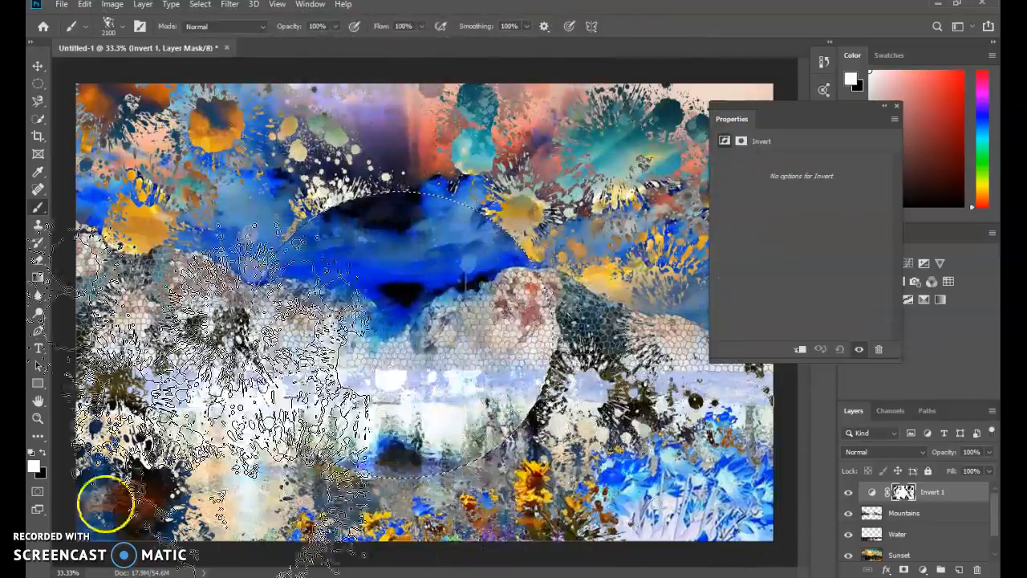
left_click(44, 454)
mouse_move(287, 326)
left_mouse_down()
mouse_move(378, 305)
mouse_move(399, 358)
mouse_move(357, 321)
mouse_move(444, 181)
mouse_move(476, 384)
mouse_move(268, 345)
mouse_move(277, 225)
mouse_move(388, 179)
mouse_move(476, 349)
mouse_move(535, 362)
mouse_move(258, 453)
mouse_move(161, 295)
mouse_move(164, 233)
mouse_move(466, 243)
mouse_move(422, 457)
left_mouse_up()
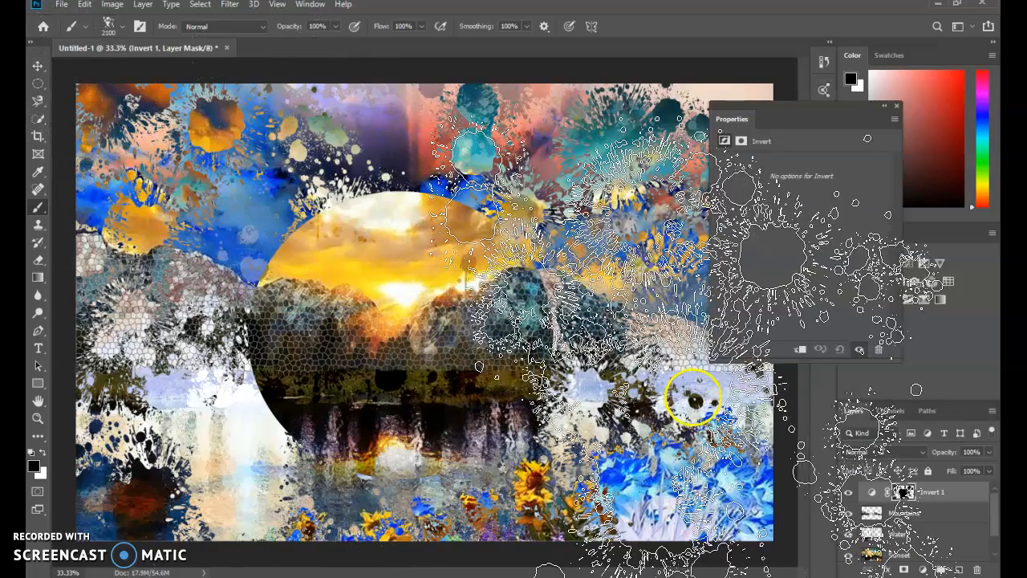
- Add a Color Balance adjustment layer with midtones at Cyan-Red +44, Magenta-Green -27 and Yellow-Blue +57
left_click(924, 570)
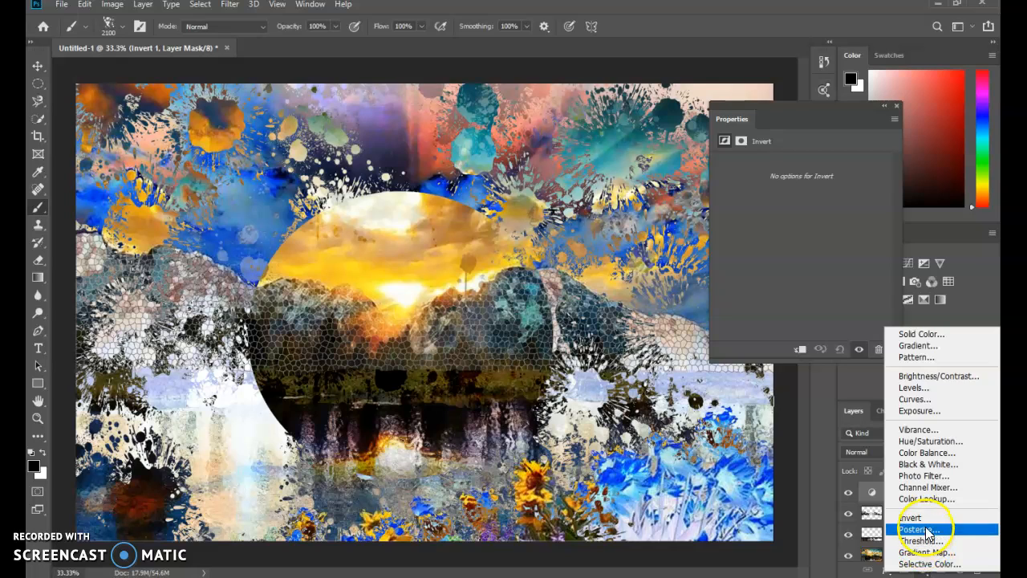
left_click(927, 453)
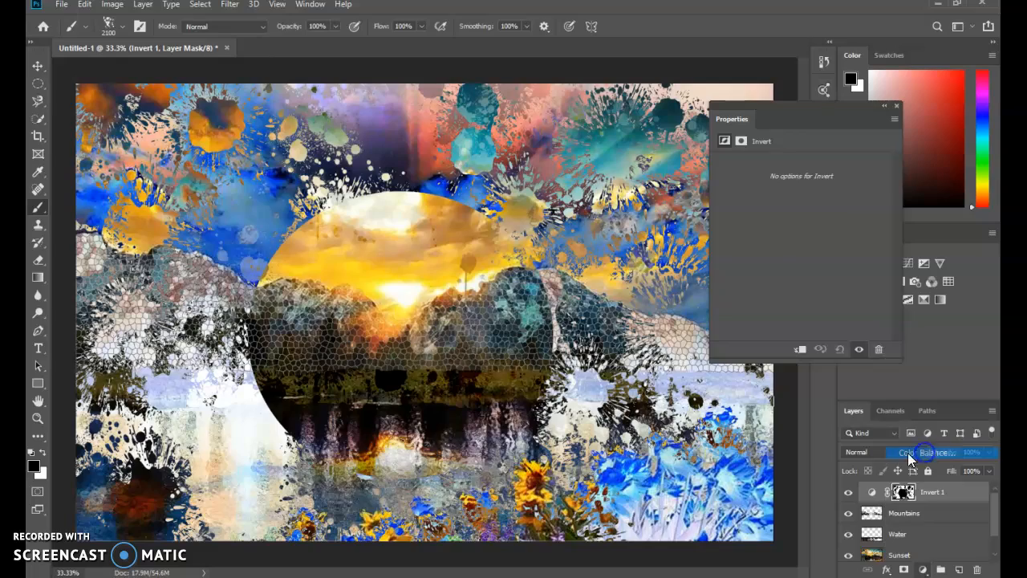
left_click_drag(804, 195, 810, 194)
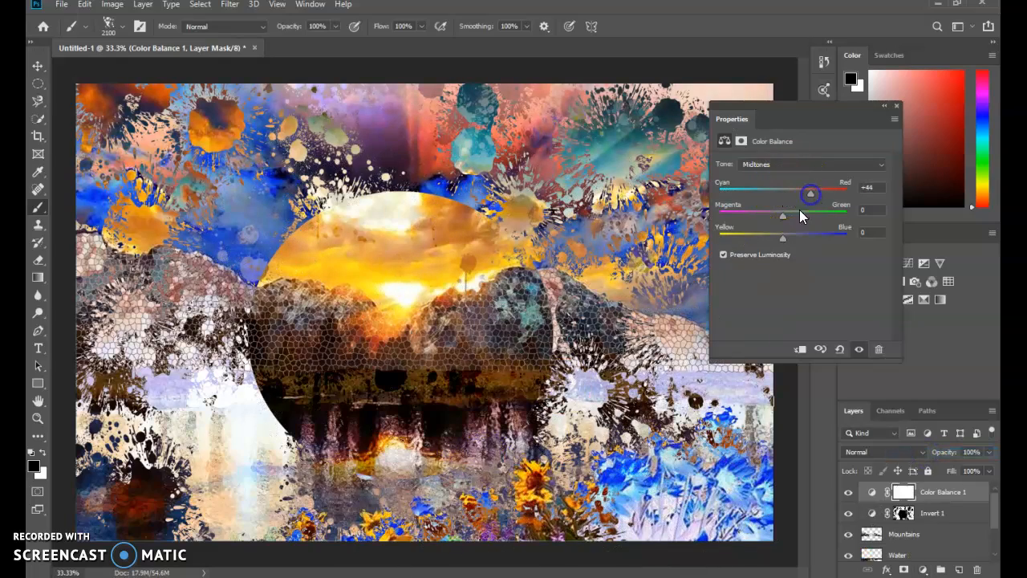
left_click_drag(753, 217, 798, 239)
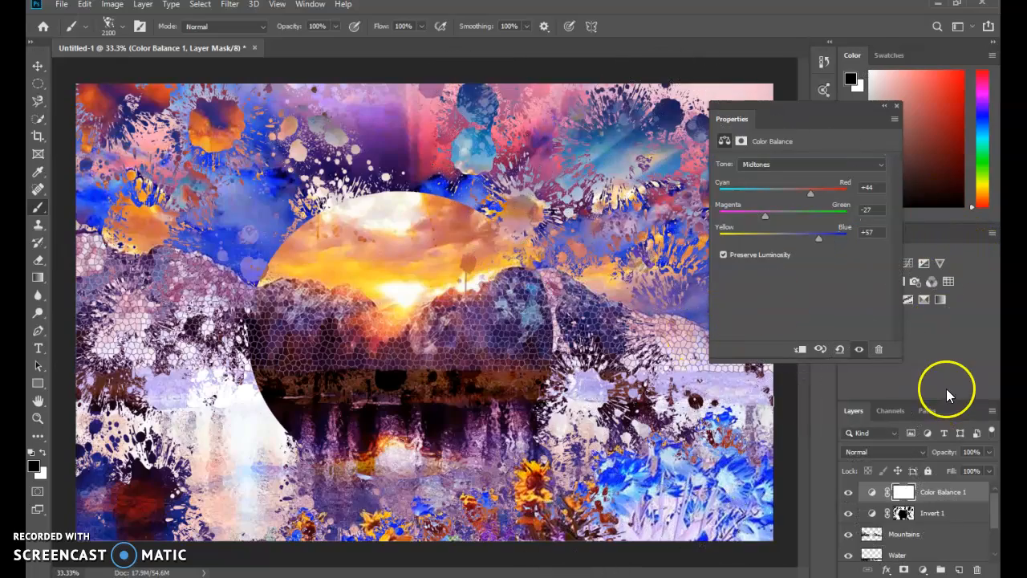
left_click(896, 107)
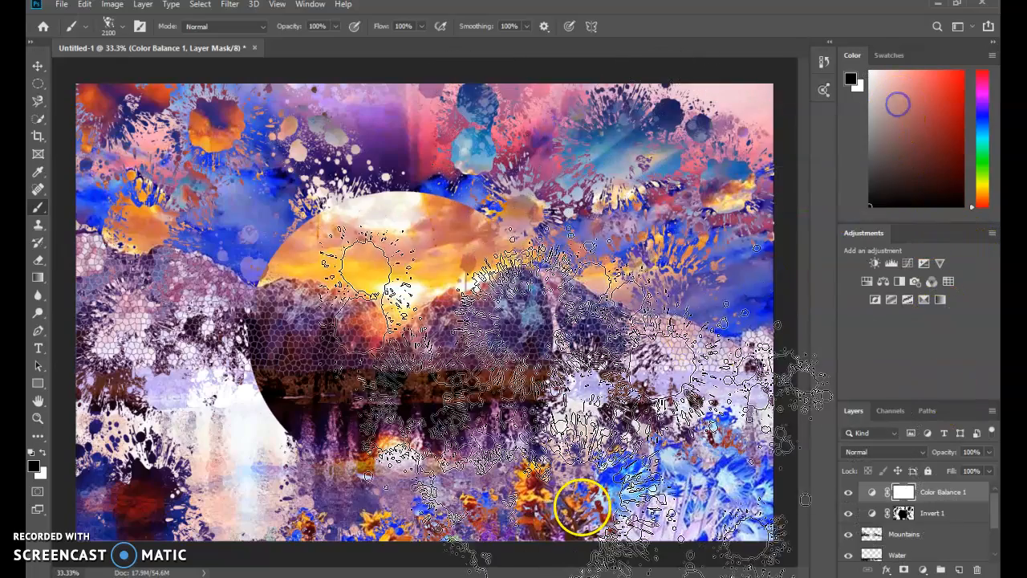
- Stamp black 2100 px splatters on the Color Balance mask across the right side, left of centre and the middle of the image
left_click_drag(648, 315, 640, 291)
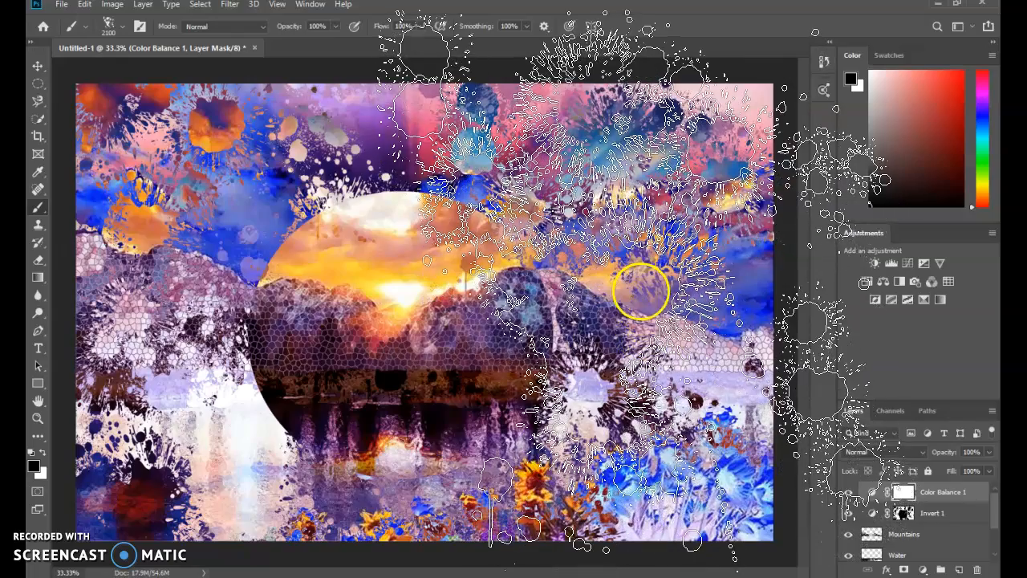
left_click(317, 351)
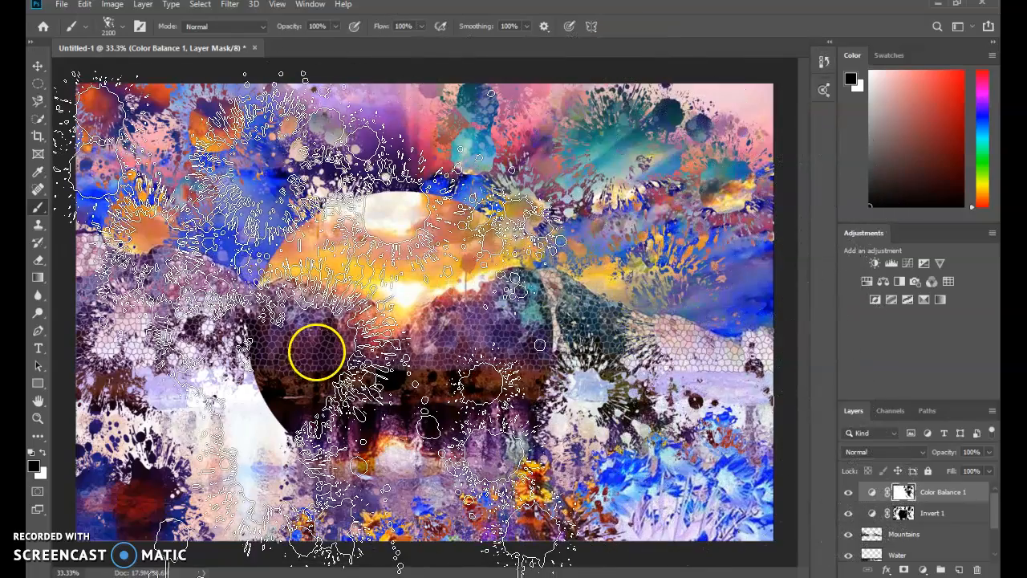
left_click(773, 507)
left_click(527, 300)
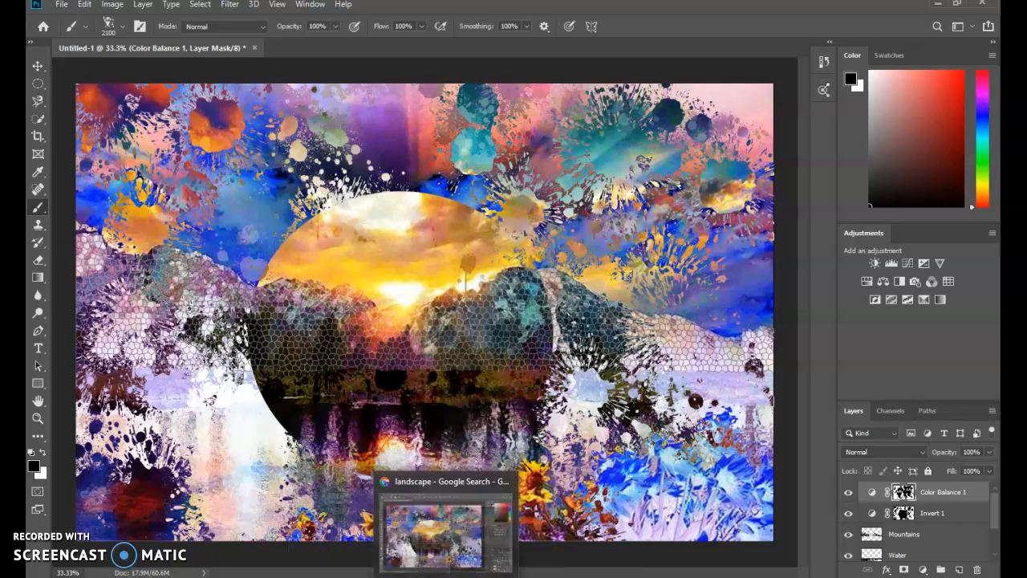
left_click(673, 576)
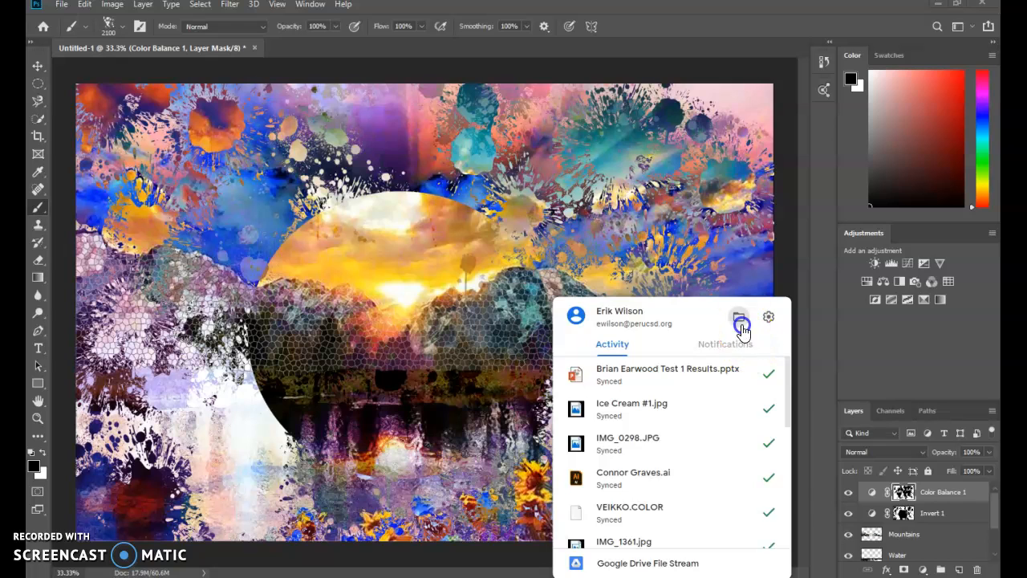
left_click(738, 317)
double_click(426, 191)
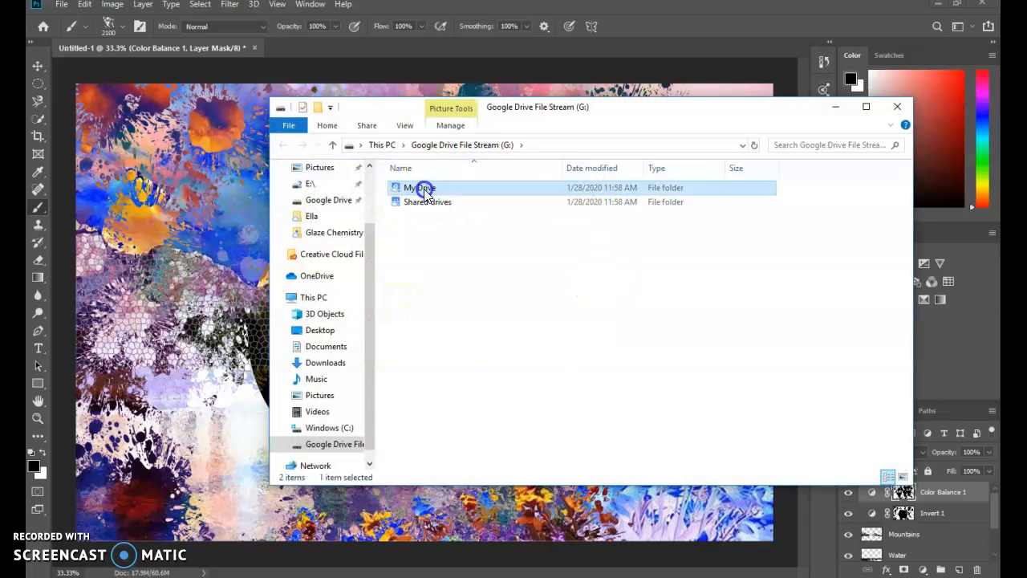
double_click(426, 205)
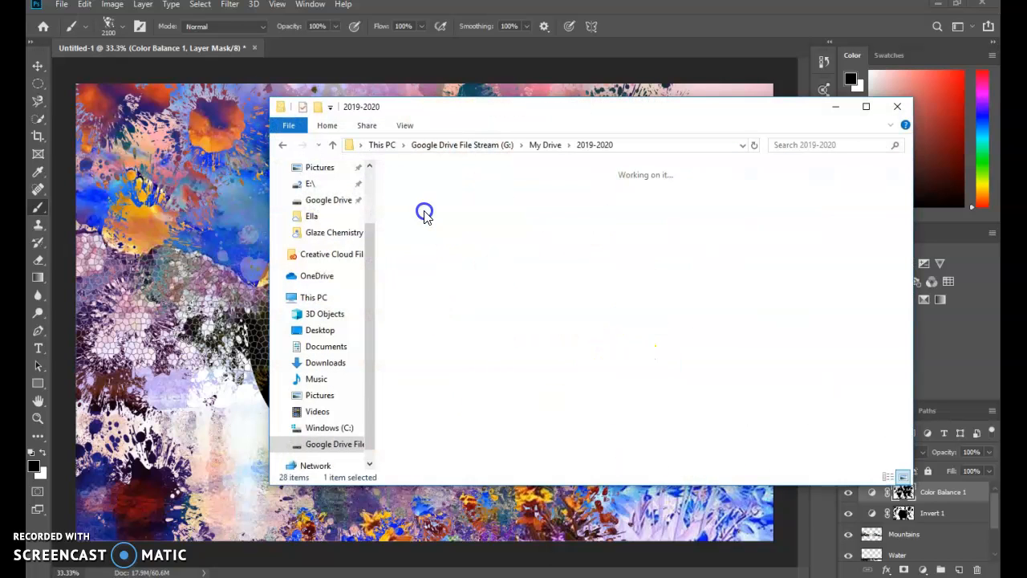
scroll(597, 378, "down", 5)
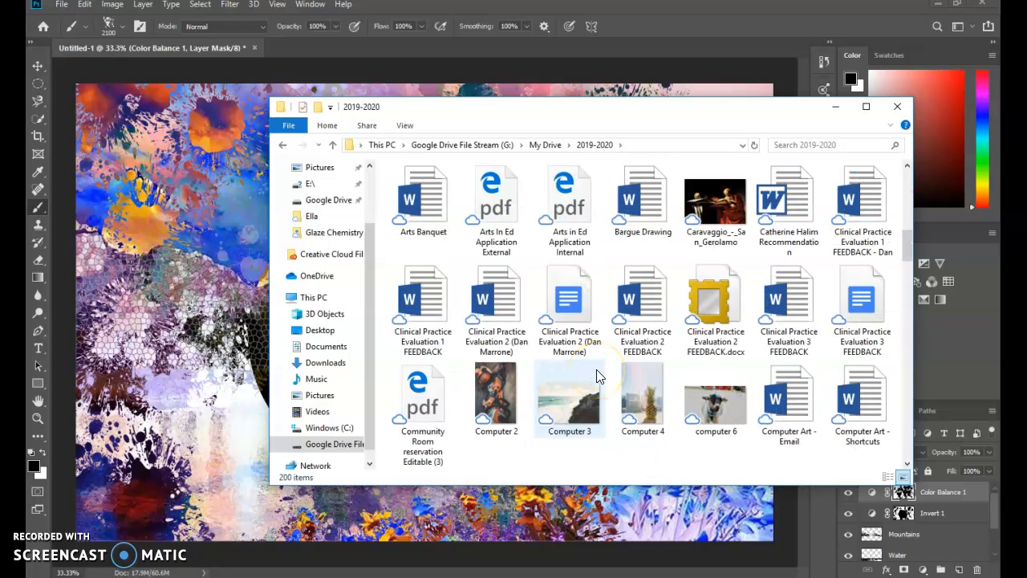
left_click(722, 405)
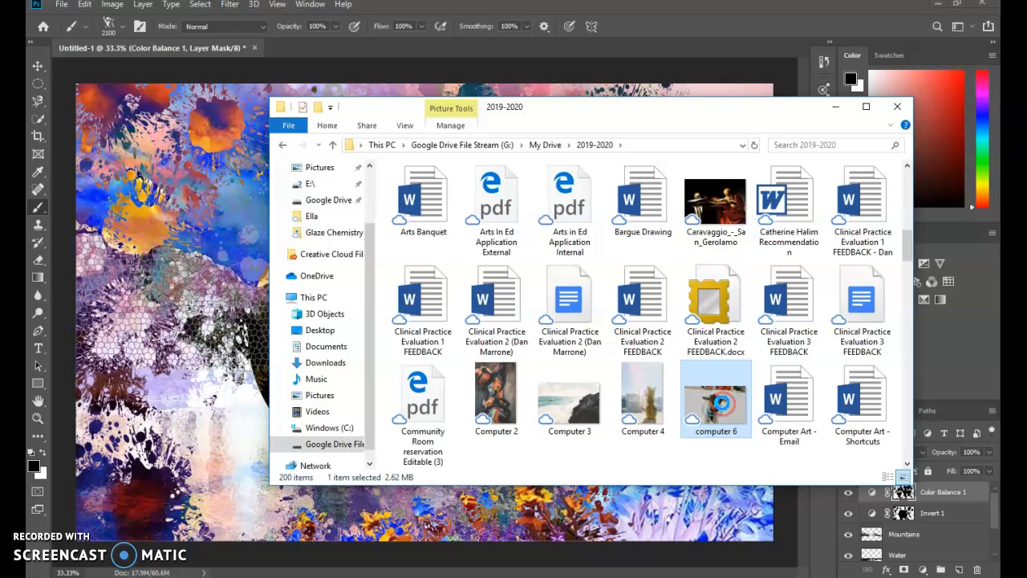
right_click(722, 403)
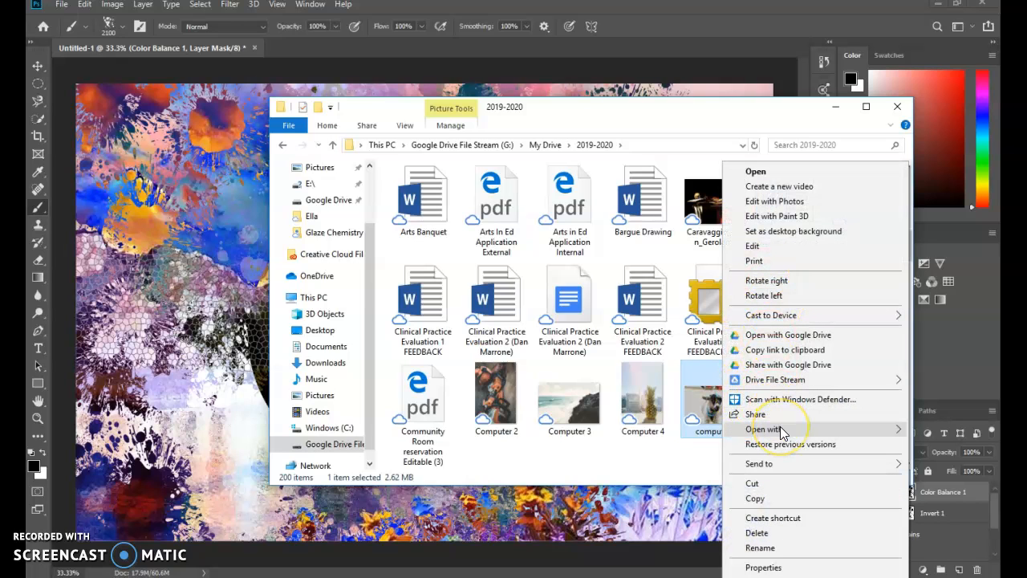
left_click(770, 433)
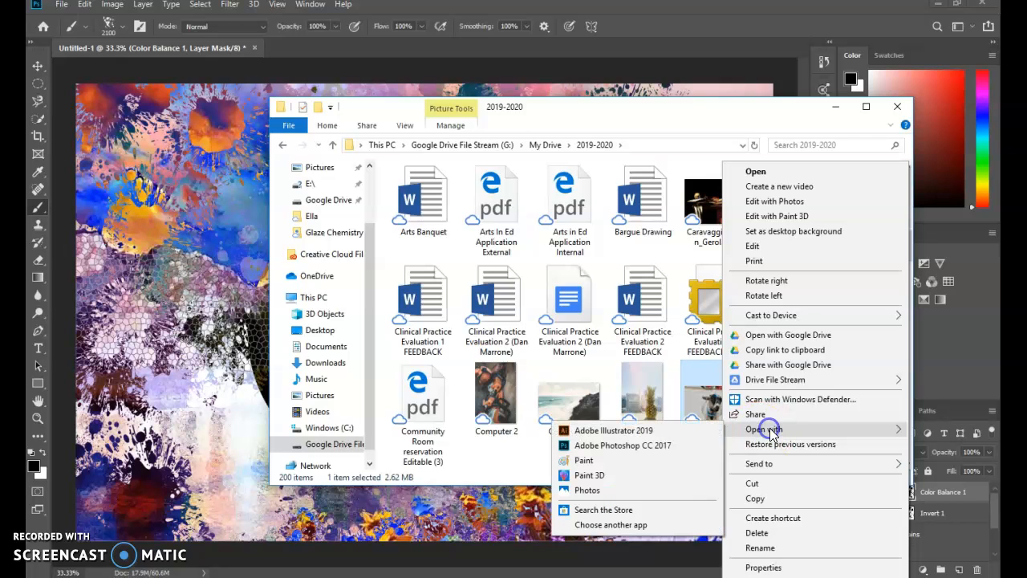
left_click(476, 465)
- Start opening an image file and browse Google Drive File Stream (G:) to the 2019-2020 folder in My Drive
left_click(61, 4)
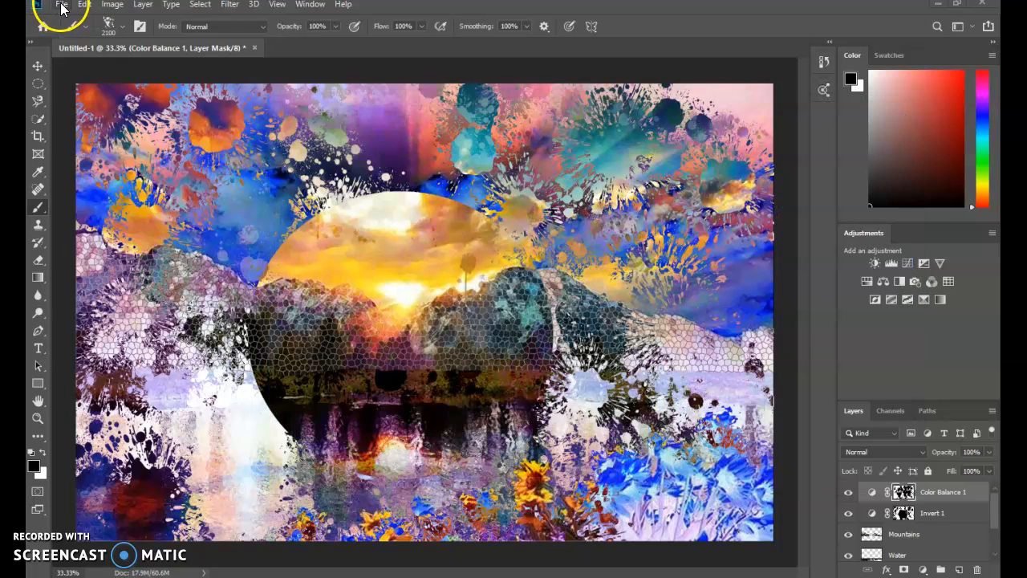
left_click(82, 39)
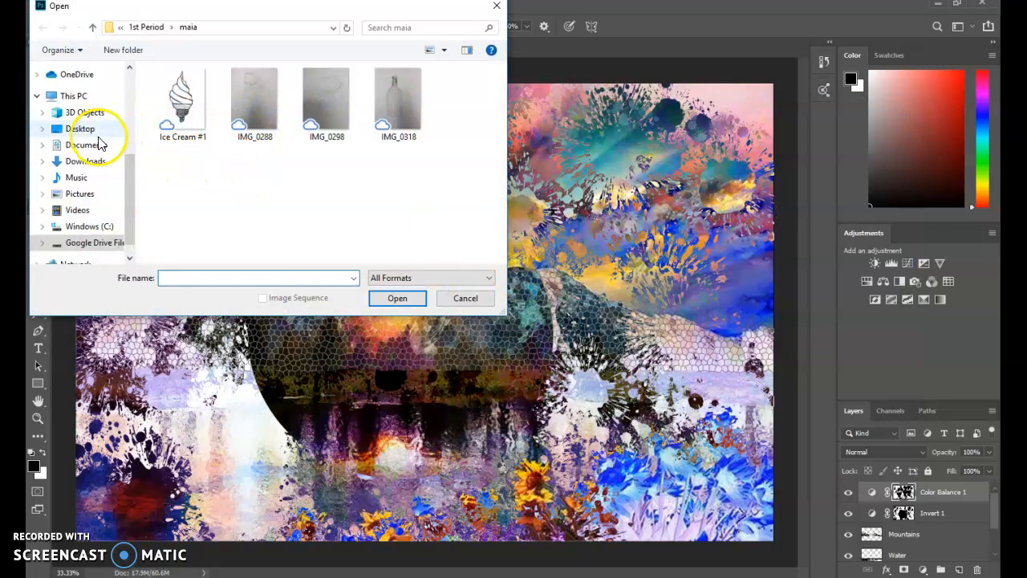
left_click(91, 242)
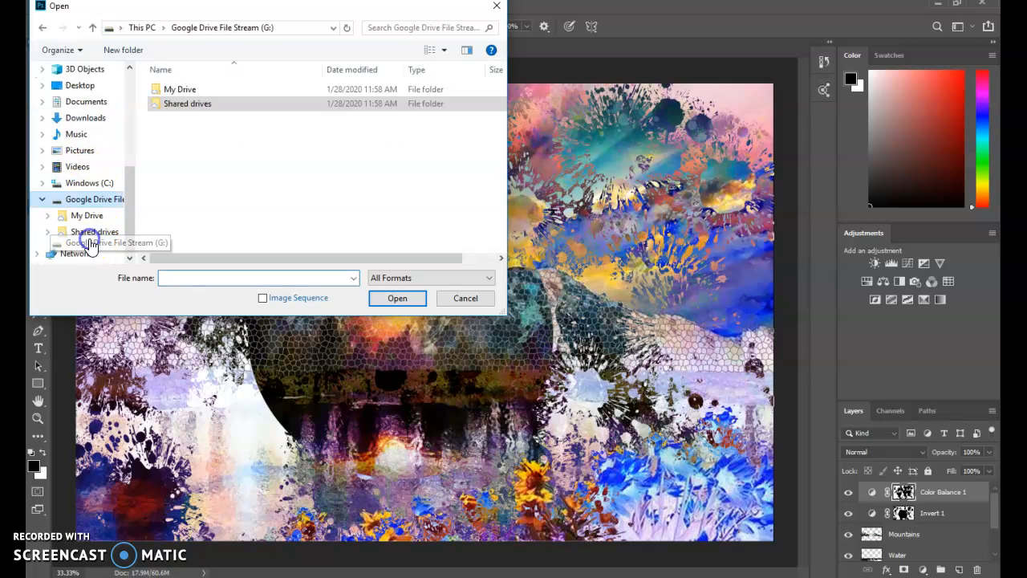
double_click(173, 90)
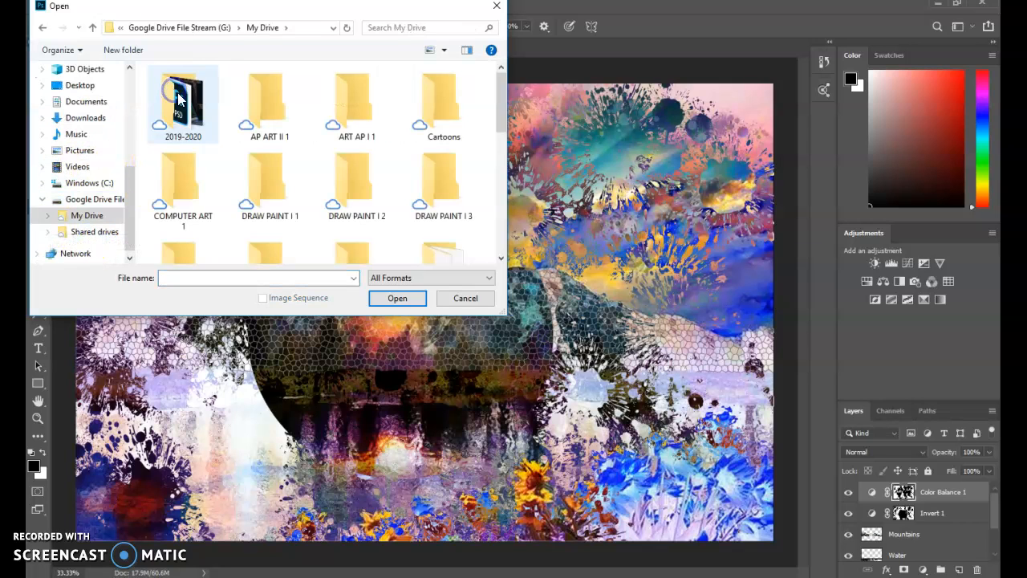
double_click(178, 98)
scroll(237, 133, "down", 3)
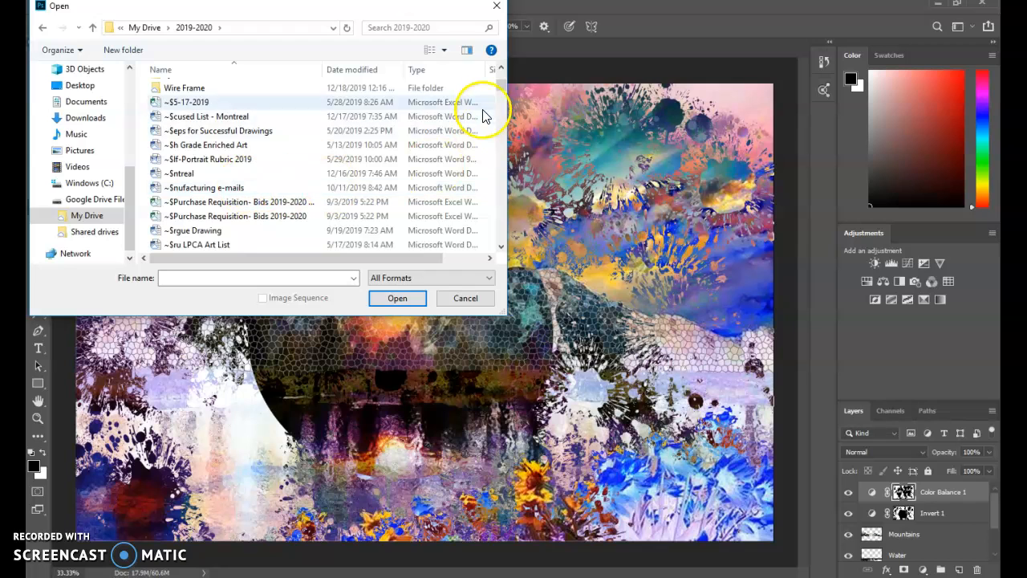
- Show the folder's files as icon previews and open the goat photo computer 6
left_click(444, 51)
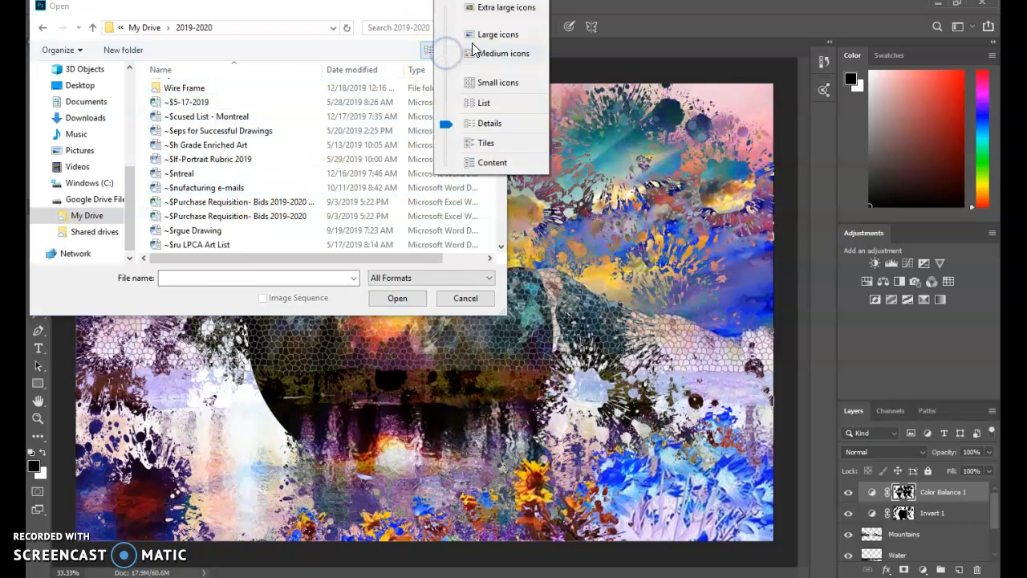
left_click(473, 44)
scroll(329, 185, "up", 5)
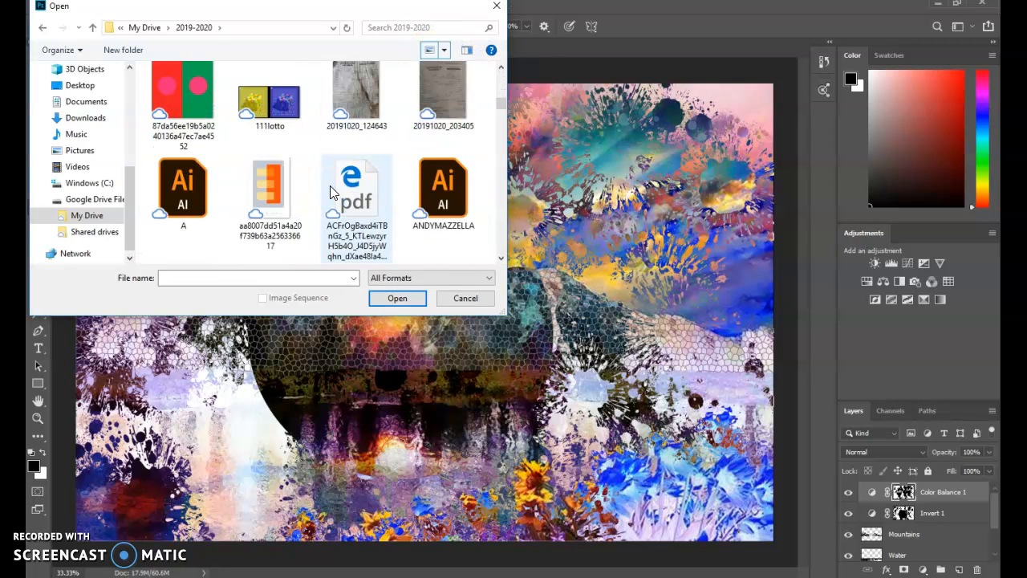
scroll(330, 185, "down", 6)
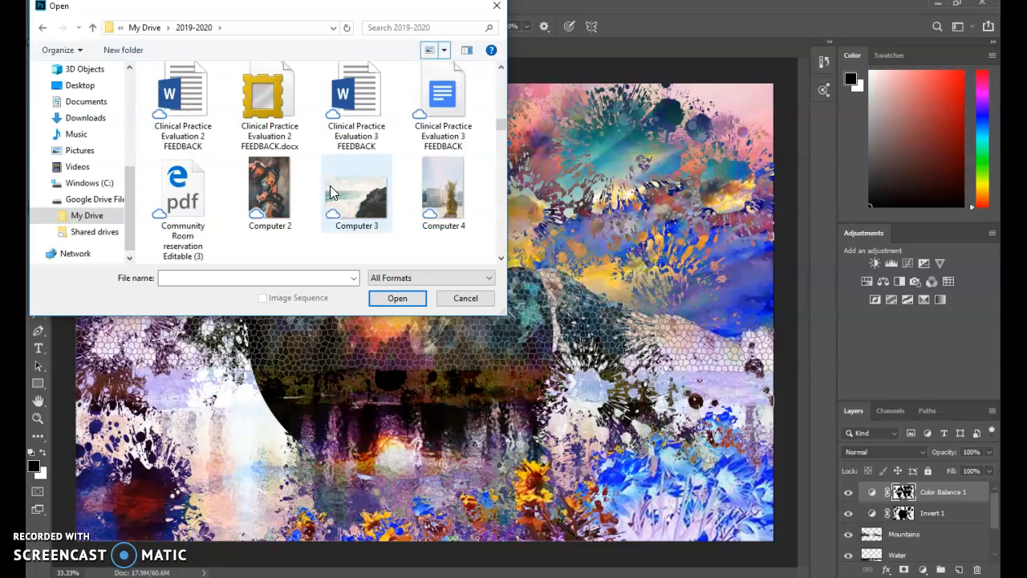
scroll(330, 185, "down", 1)
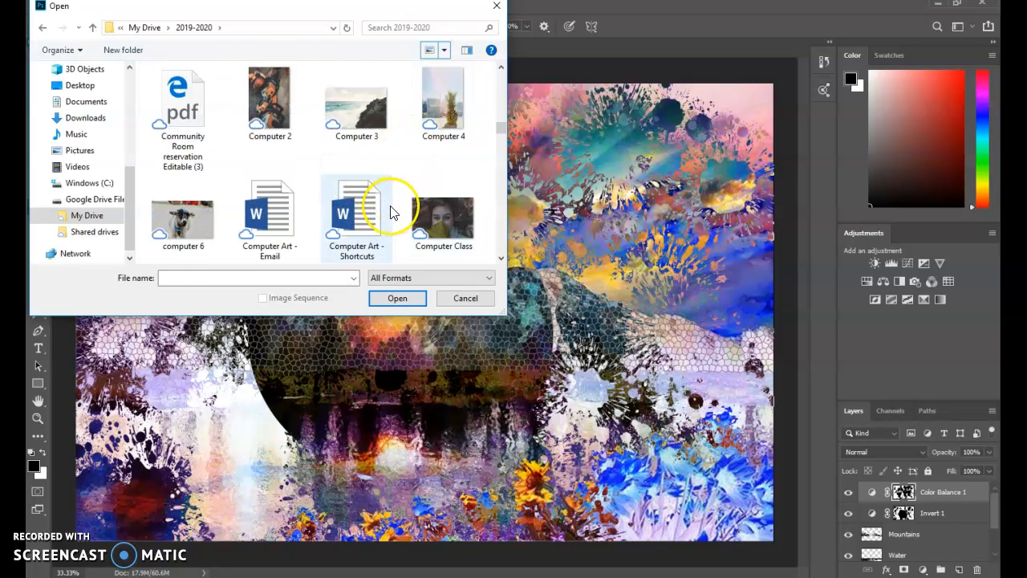
left_click(184, 216)
left_click(397, 297)
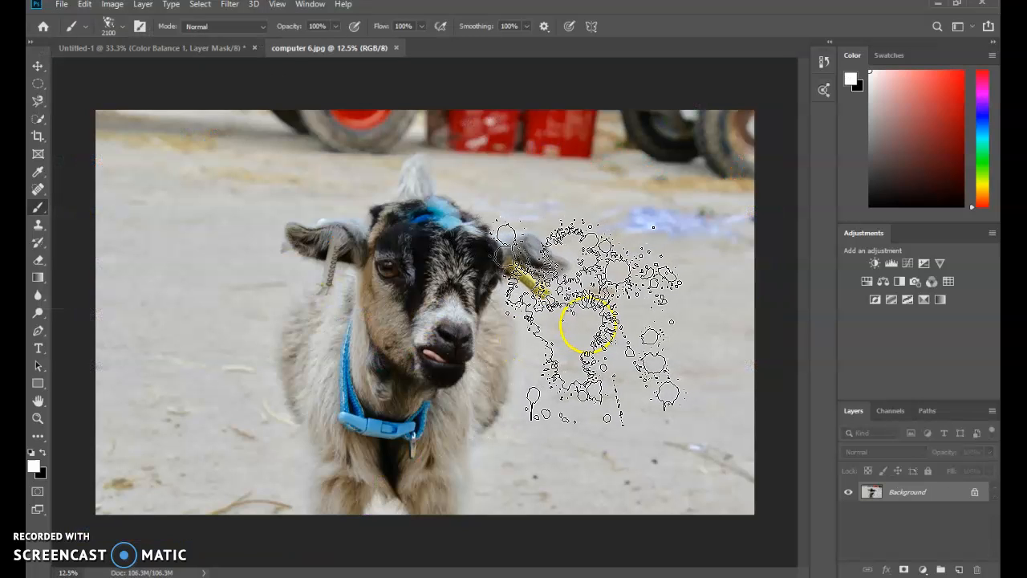
- Copy the entire goat photo and paste it as a new layer into the Untitled-1 document
key("ctrl+a")
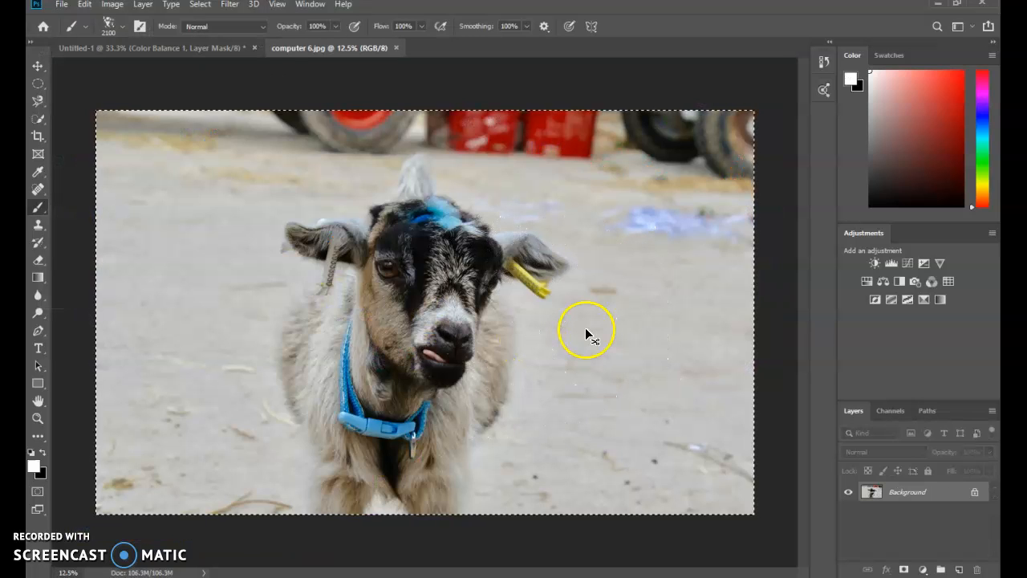
left_click(179, 48)
key("ctrl+v")
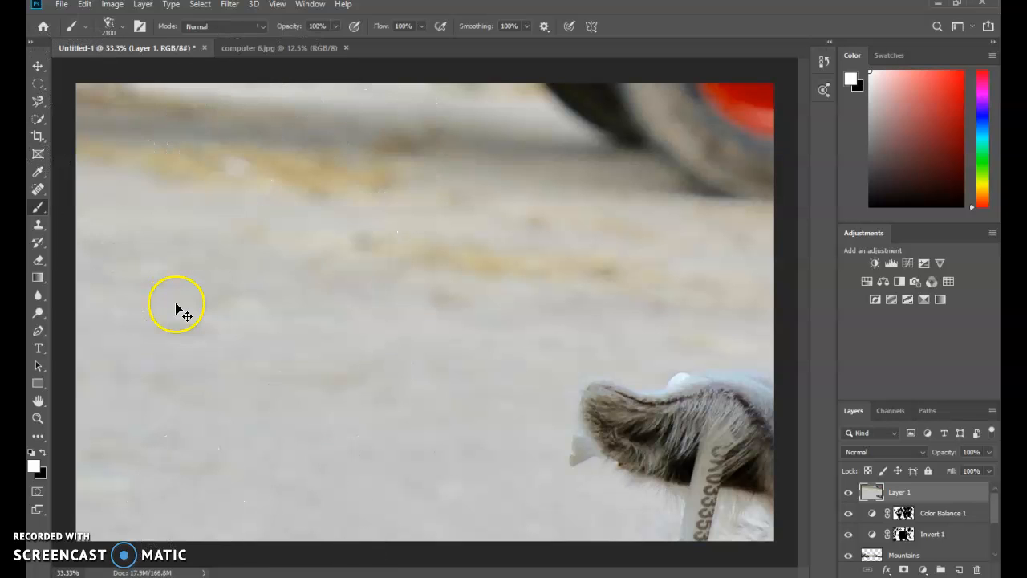
- Scale the pasted goat layer to 43.17% with Free Transform and position it so it covers nearly the whole canvas
key("ctrl+t")
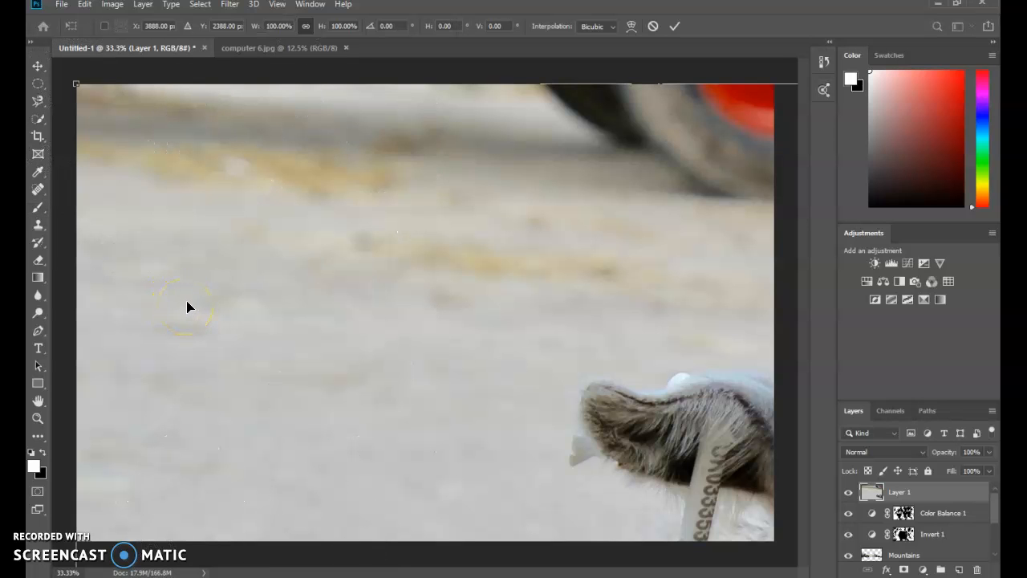
left_click_drag(395, 342, 580, 397)
left_click_drag(662, 447, 182, 123)
left_click_drag(94, 64, 594, 371)
left_click_drag(637, 464, 140, 186)
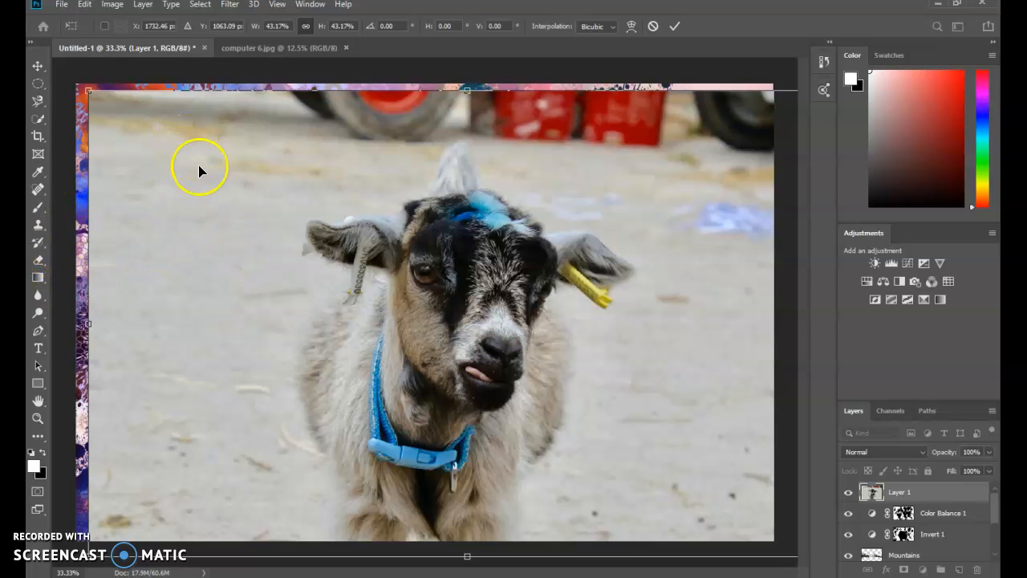
key("Return")
key("b")
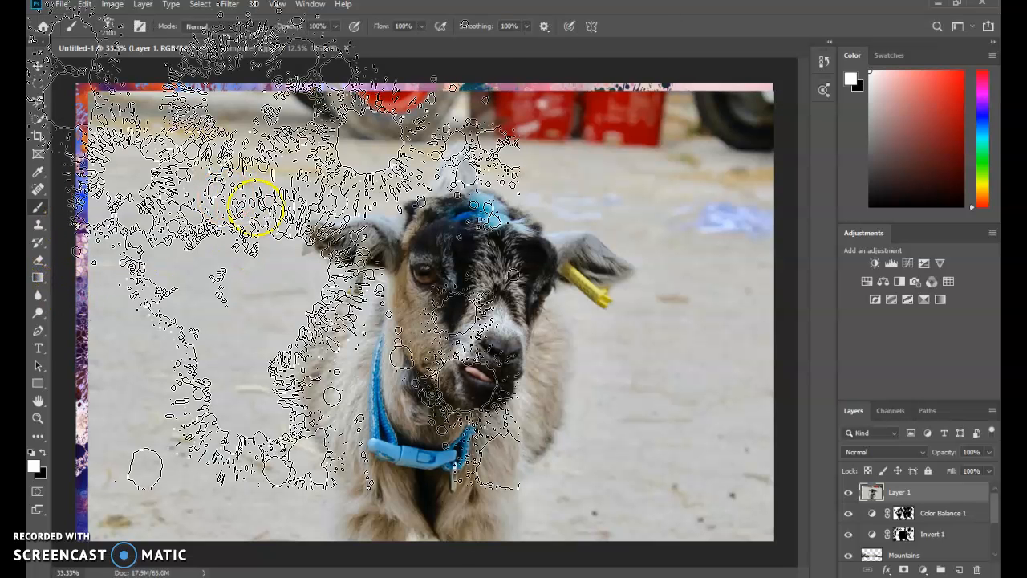
- Erase the goat photo's background along both sides of the animal with the Eraser enlarged to 1200 px
key("e")
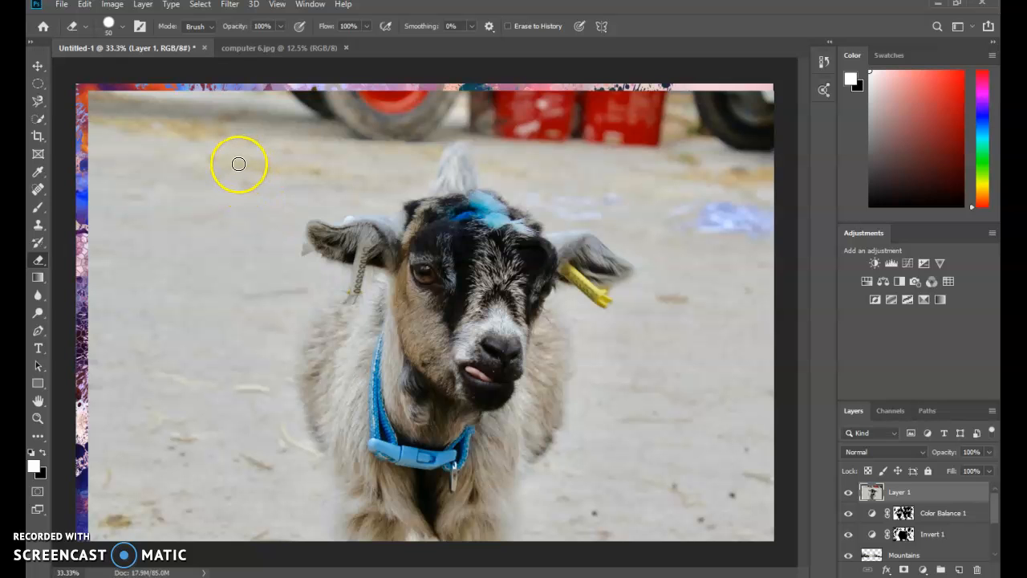
key("bracketright")
key("bracketright")
key("bracketright")
key("bracketright")
key("bracketright")
key("bracketright")
key("bracketright")
key("bracketright")
key("bracketright")
key("bracketright")
key("bracketright")
key("bracketright")
key("bracketright")
key("bracketright")
key("bracketright")
key("bracketright")
key("bracketright")
key("bracketright")
key("bracketright")
mouse_move(204, 161)
left_mouse_down()
mouse_move(146, 417)
mouse_move(160, 450)
left_mouse_up()
mouse_move(718, 166)
left_mouse_down()
mouse_move(794, 330)
mouse_move(772, 400)
mouse_move(692, 508)
mouse_move(718, 488)
mouse_move(778, 281)
mouse_move(770, 123)
mouse_move(705, 89)
mouse_move(616, 74)
mouse_move(682, 159)
left_mouse_up()
mouse_move(690, 506)
left_mouse_down()
mouse_move(654, 528)
mouse_move(726, 508)
mouse_move(804, 238)
left_mouse_up()
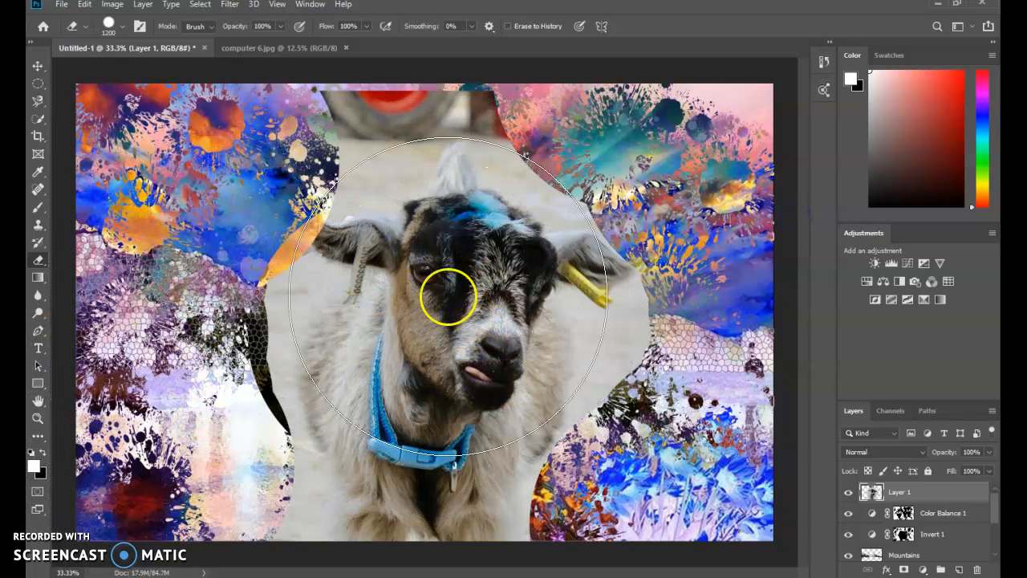
- Draw a circular marquee selection around the goat's face and invert it so the area outside the circle is selected
left_click(38, 118)
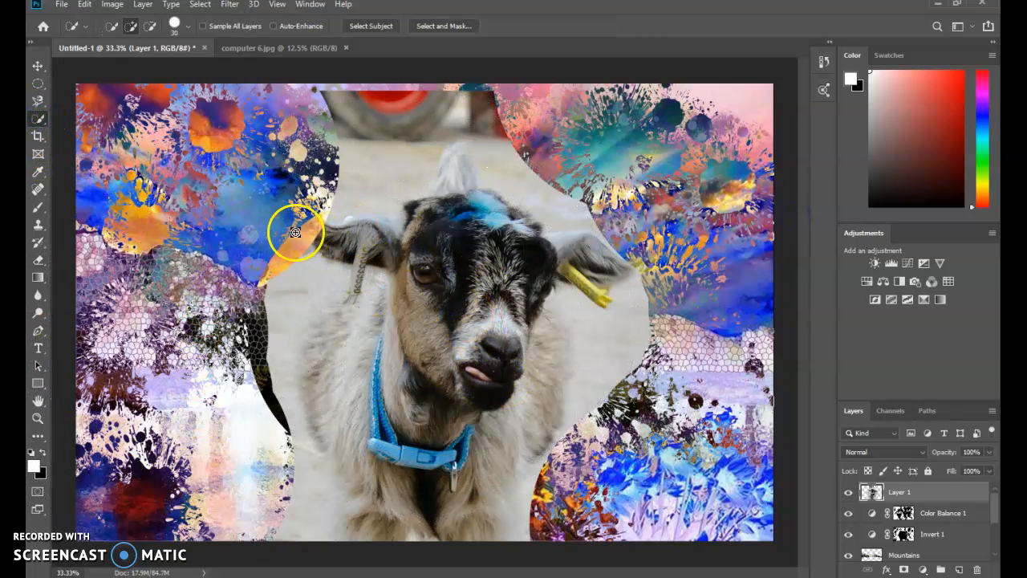
left_click(37, 84)
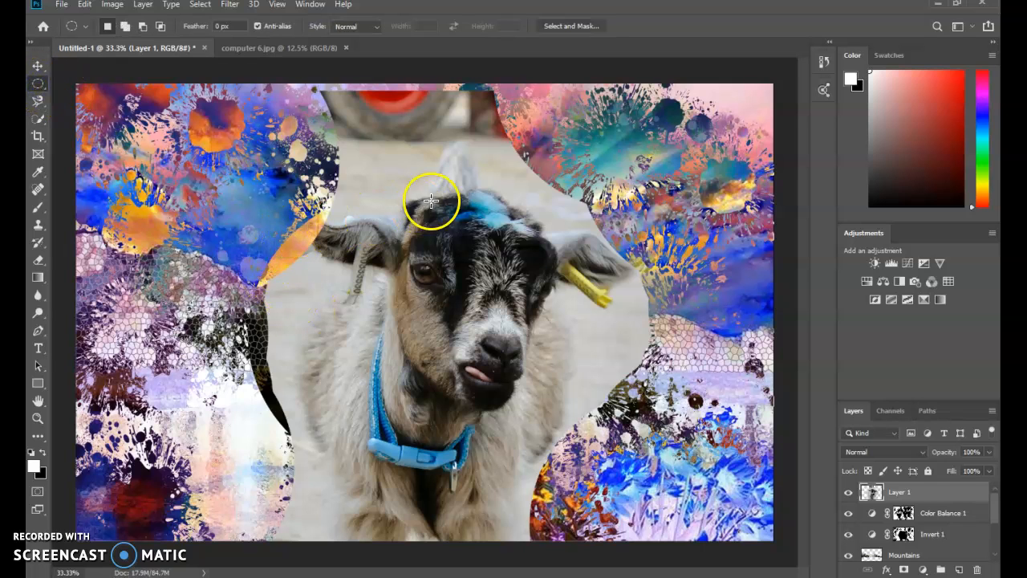
left_click_drag(606, 178, 341, 435)
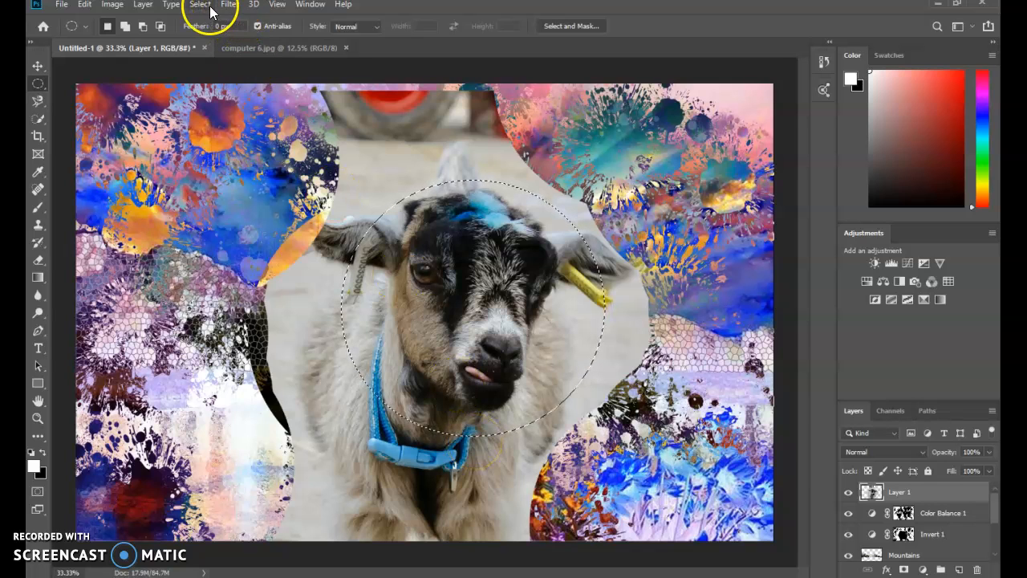
left_click(201, 5)
left_click(225, 57)
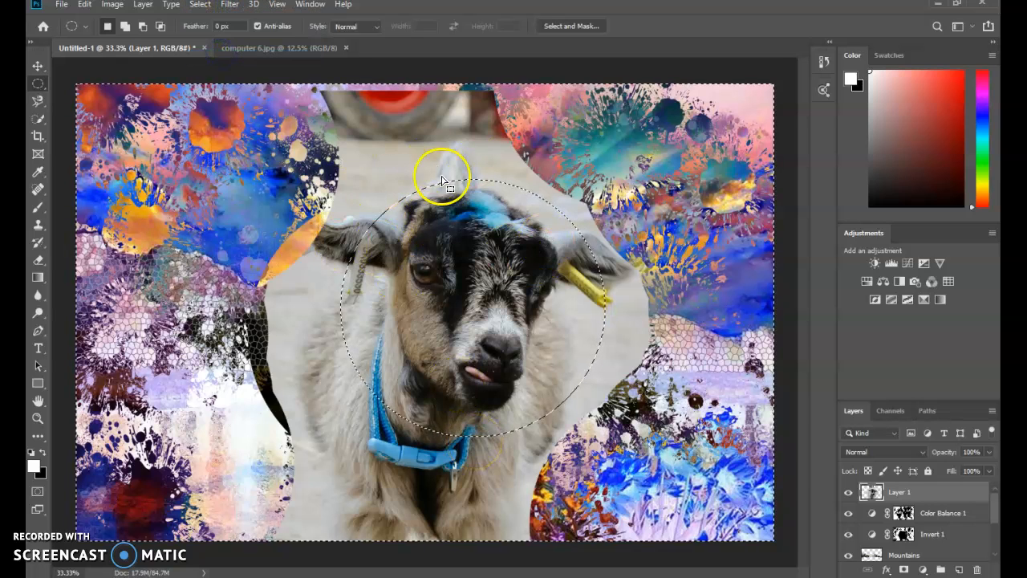
- Try painting white splatter with the 2100 px brush outside the circle on the goat layer, and undo it
key("b")
mouse_move(425, 176)
left_mouse_down()
mouse_move(367, 126)
mouse_move(516, 429)
mouse_move(348, 374)
mouse_move(584, 390)
left_mouse_up()
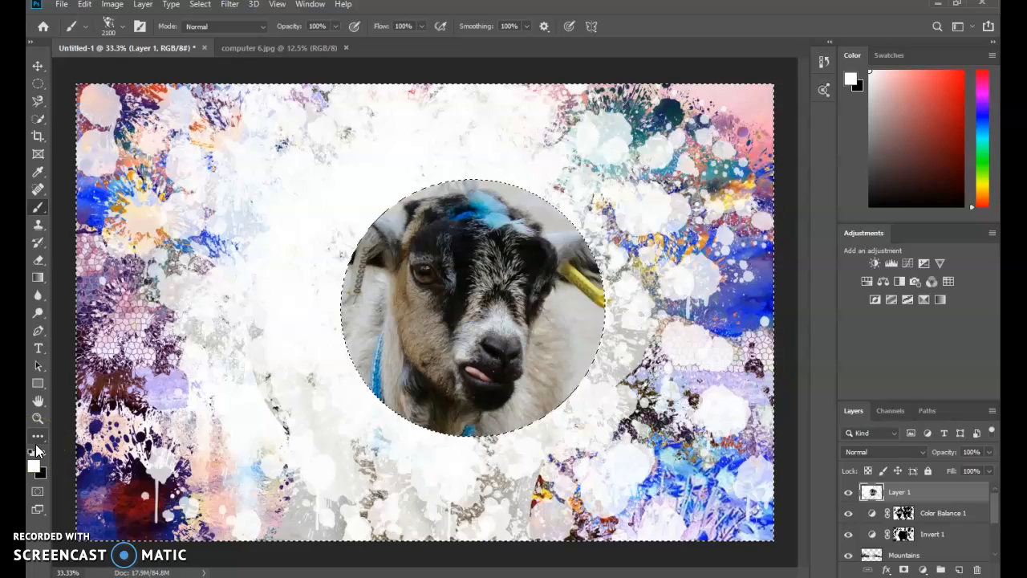
key("ctrl+z")
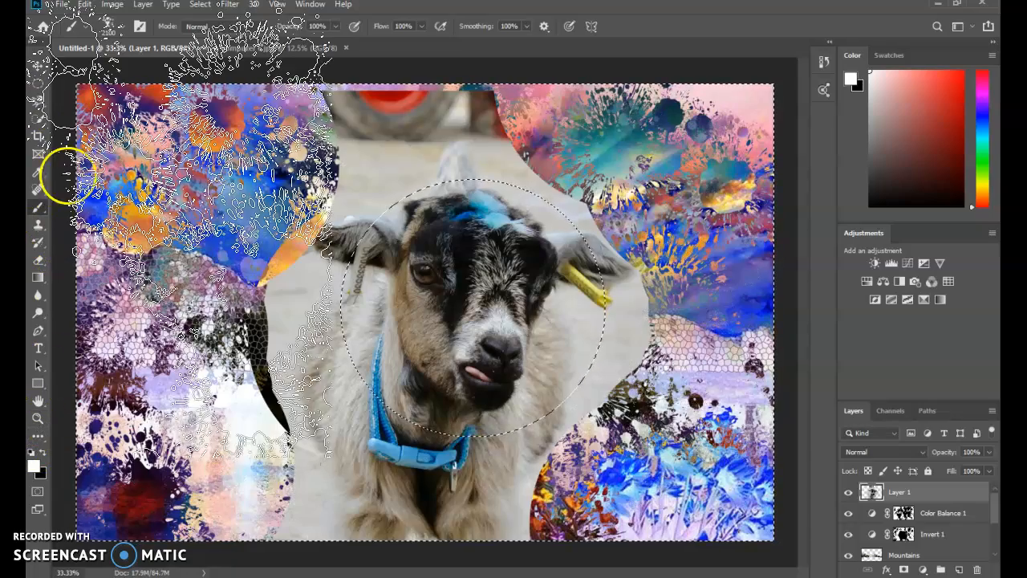
- Erase the rest of the goat photo outside the circle, deselect, and move the circular cutout over the round unaltered area of the landscape
key("e")
mouse_move(240, 297)
left_mouse_down()
mouse_move(434, 177)
mouse_move(520, 160)
mouse_move(341, 189)
mouse_move(222, 352)
mouse_move(428, 473)
mouse_move(649, 259)
mouse_move(337, 222)
mouse_move(675, 452)
mouse_move(406, 216)
mouse_move(404, 518)
mouse_move(680, 421)
mouse_move(649, 247)
mouse_move(430, 177)
mouse_move(783, 359)
mouse_move(694, 363)
left_mouse_up()
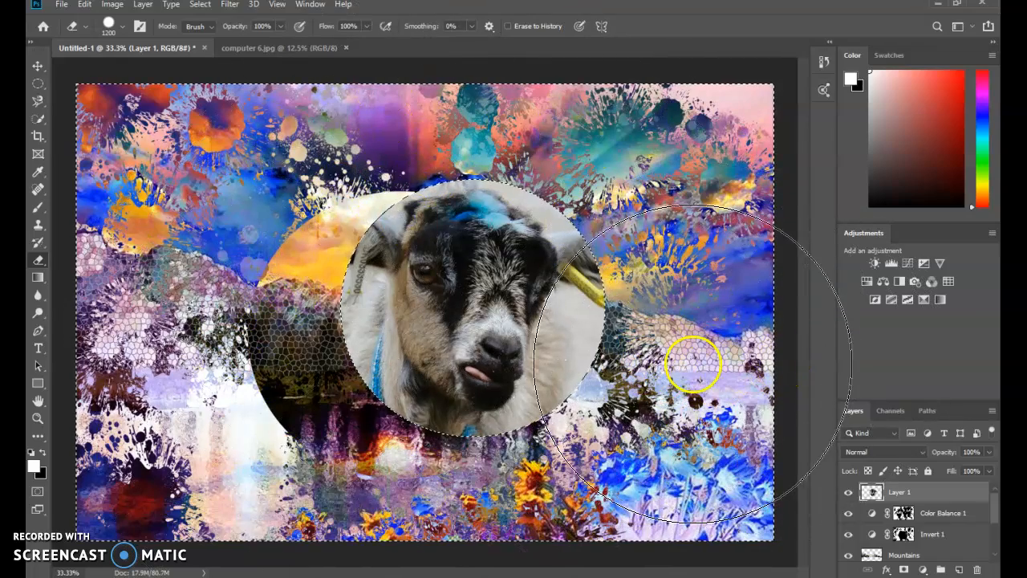
key("ctrl+d")
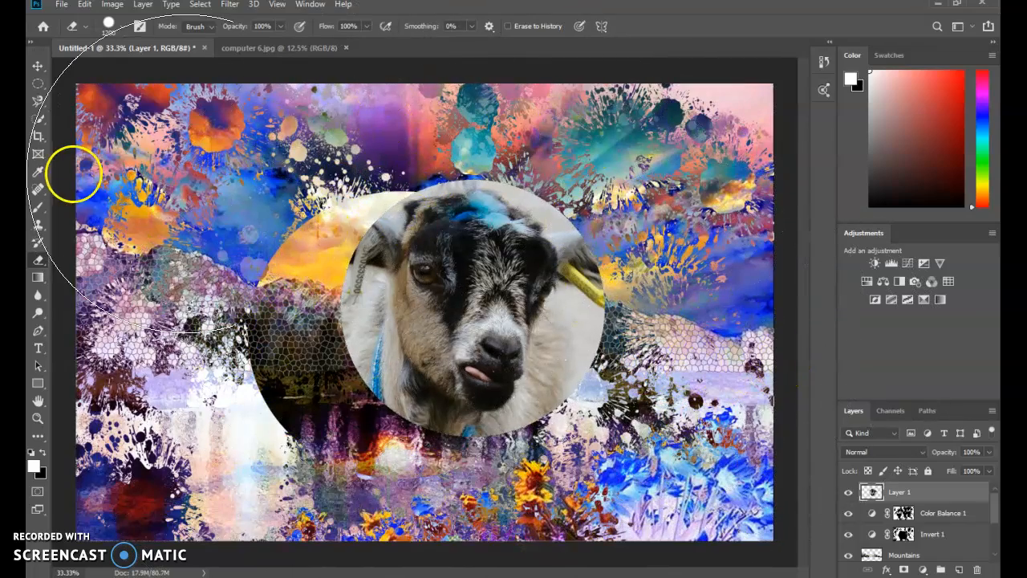
left_click(38, 65)
left_click_drag(537, 358, 469, 365)
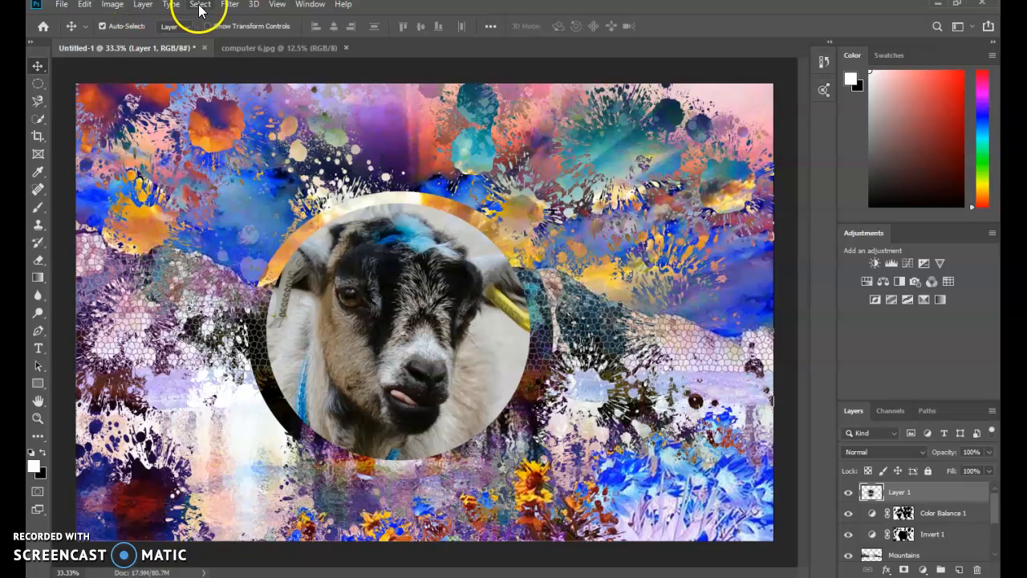
- Try inverting the colors of the circular goat layer, and undo it
left_click(116, 6)
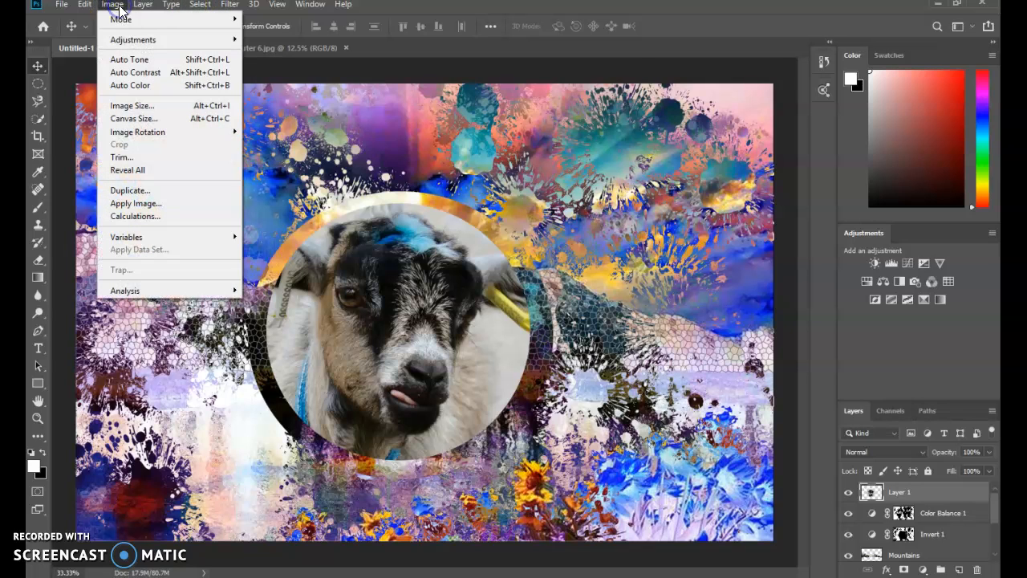
mouse_move(131, 42)
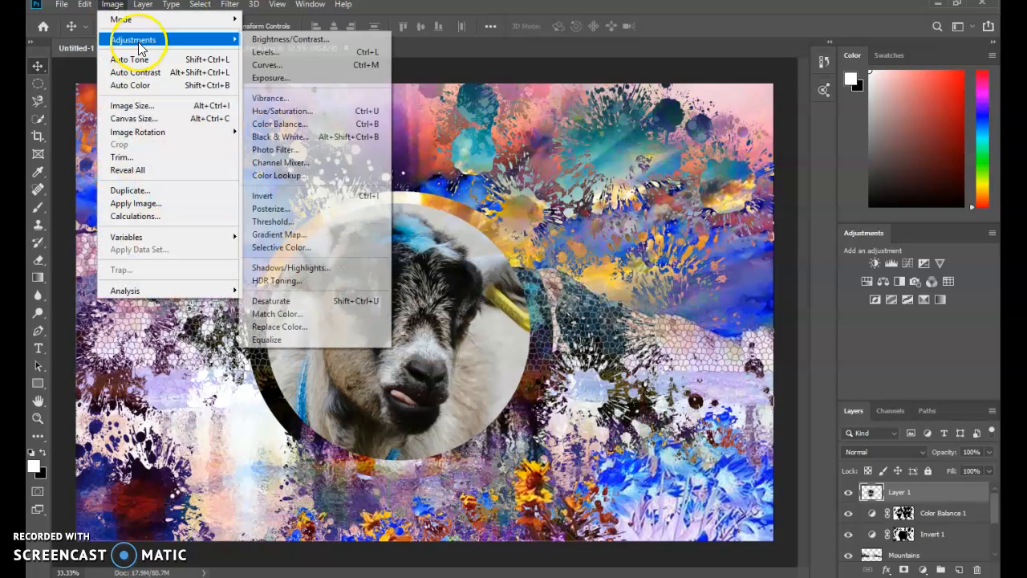
left_click(278, 199)
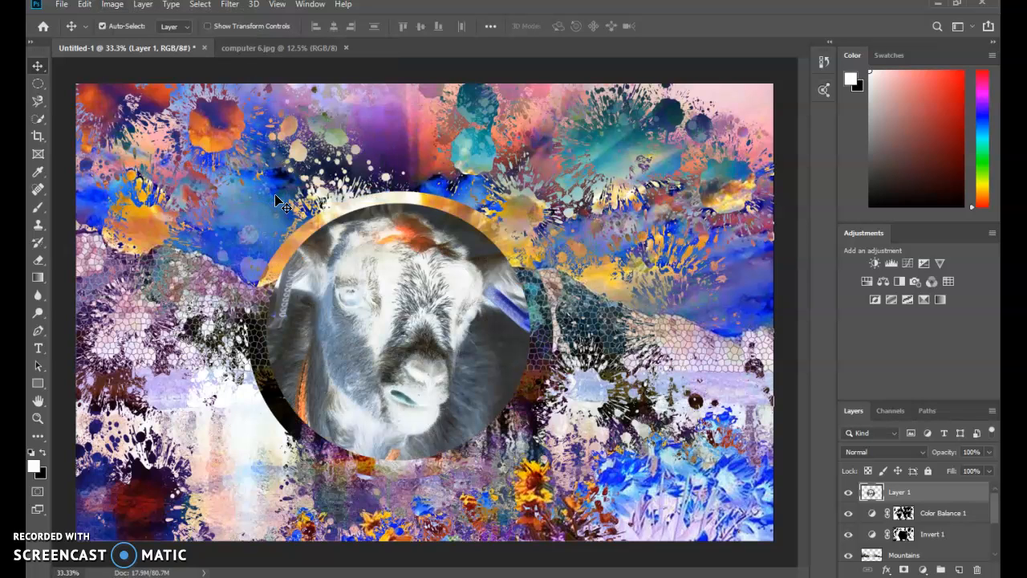
key("ctrl+z")
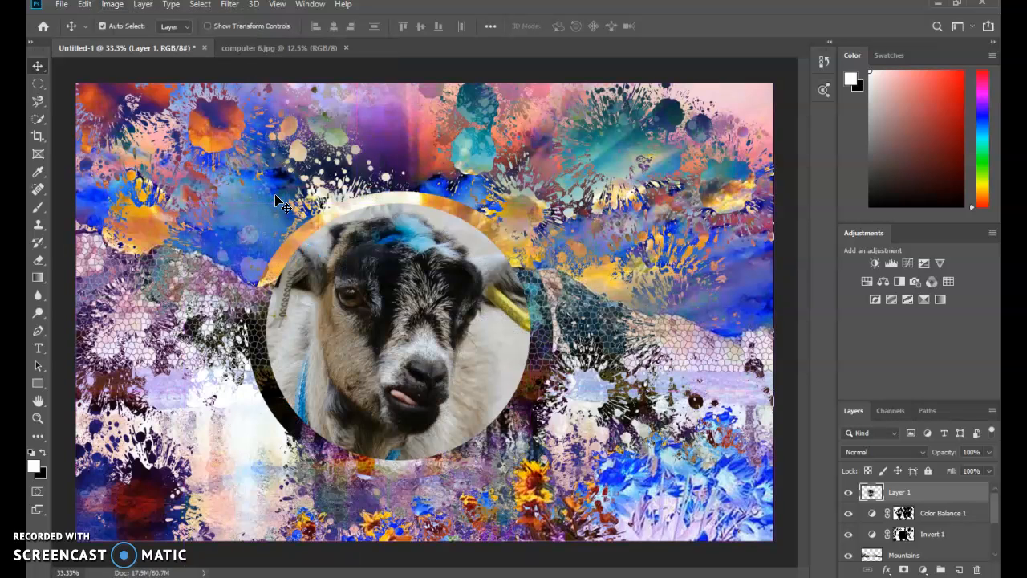
- Apply a Hue/Saturation adjustment to the goat layer with Hue +180 and Saturation +55
left_click(119, 7)
mouse_move(128, 39)
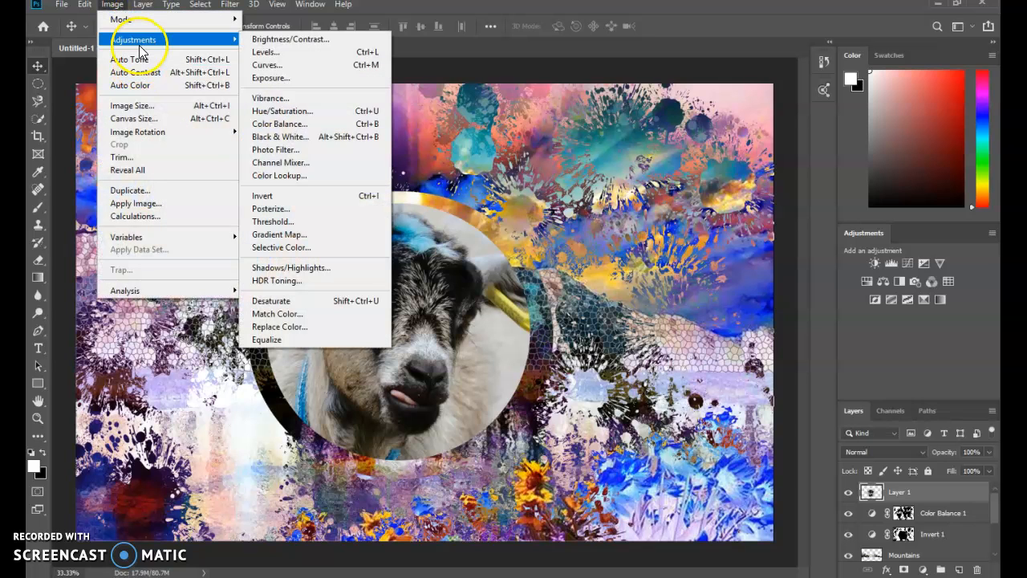
left_click(268, 115)
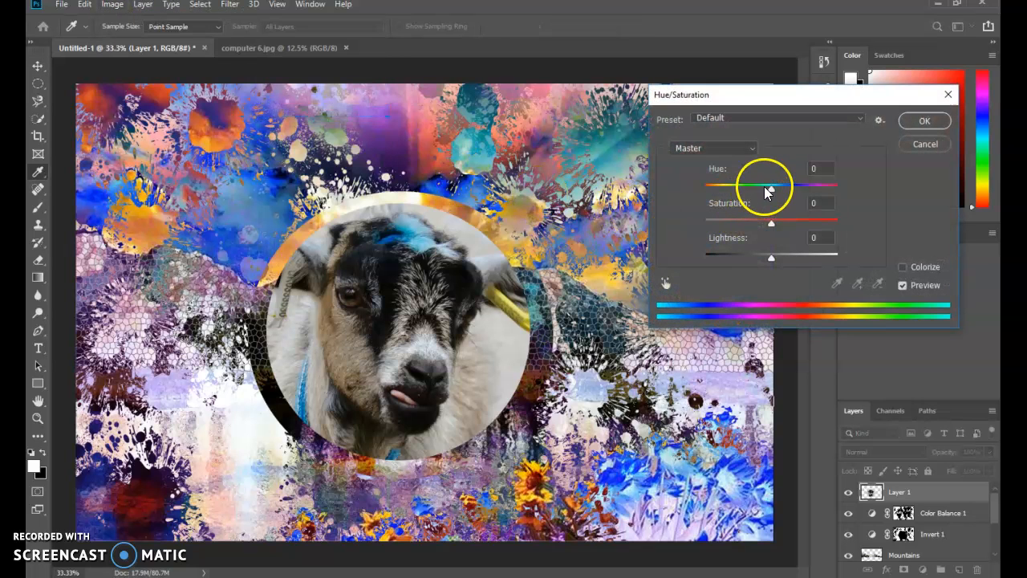
left_click_drag(774, 193, 857, 192)
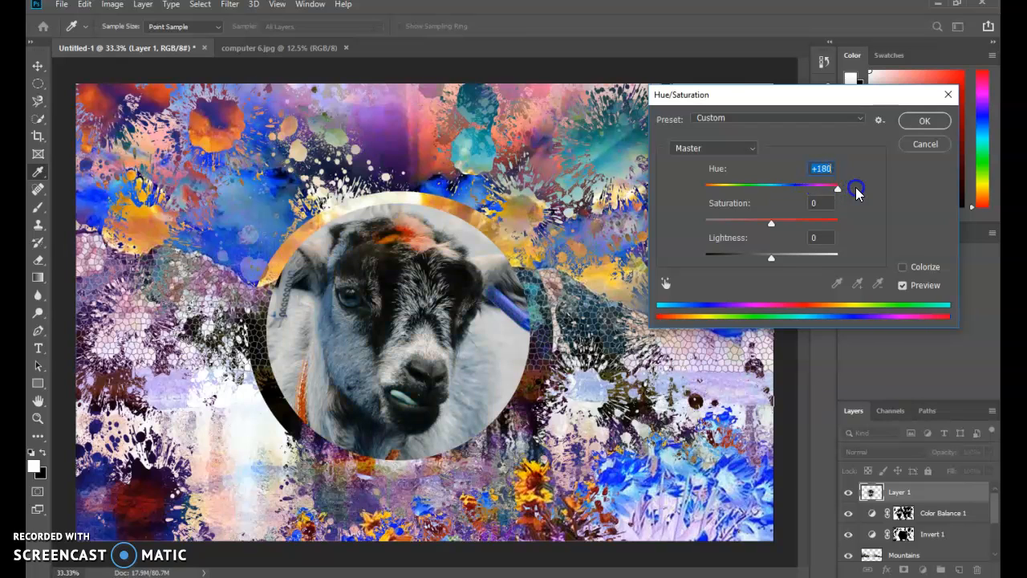
left_click_drag(774, 225, 816, 228)
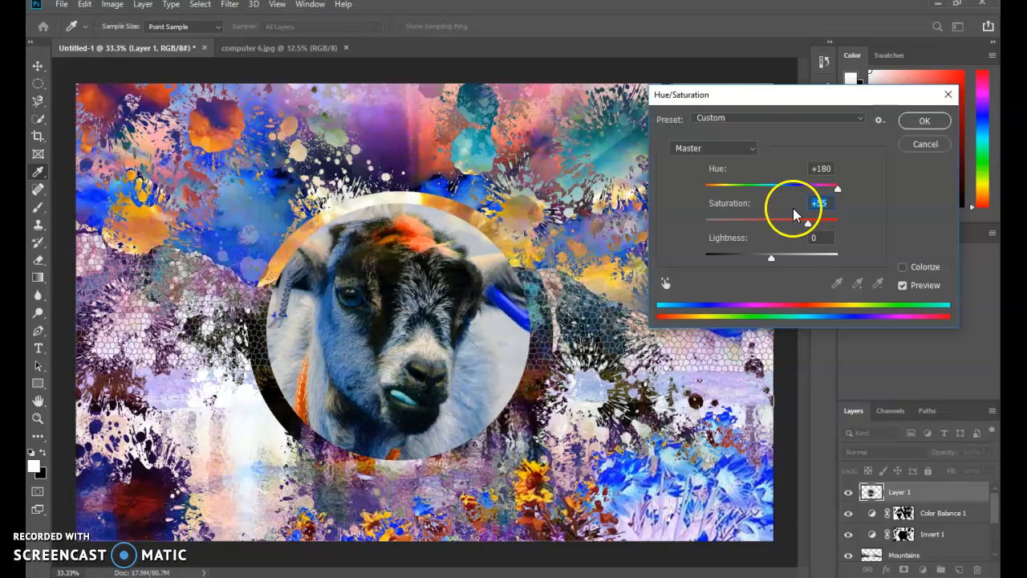